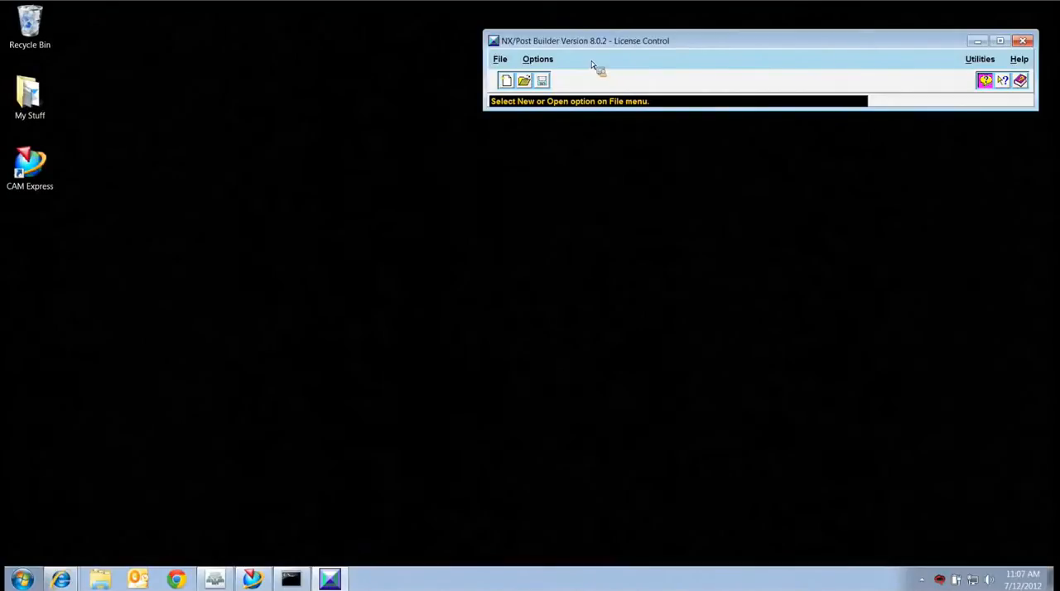
# Review the backup options available for saved posts.
pyautogui.click(539, 60)
pyautogui.moveTo(578, 93)
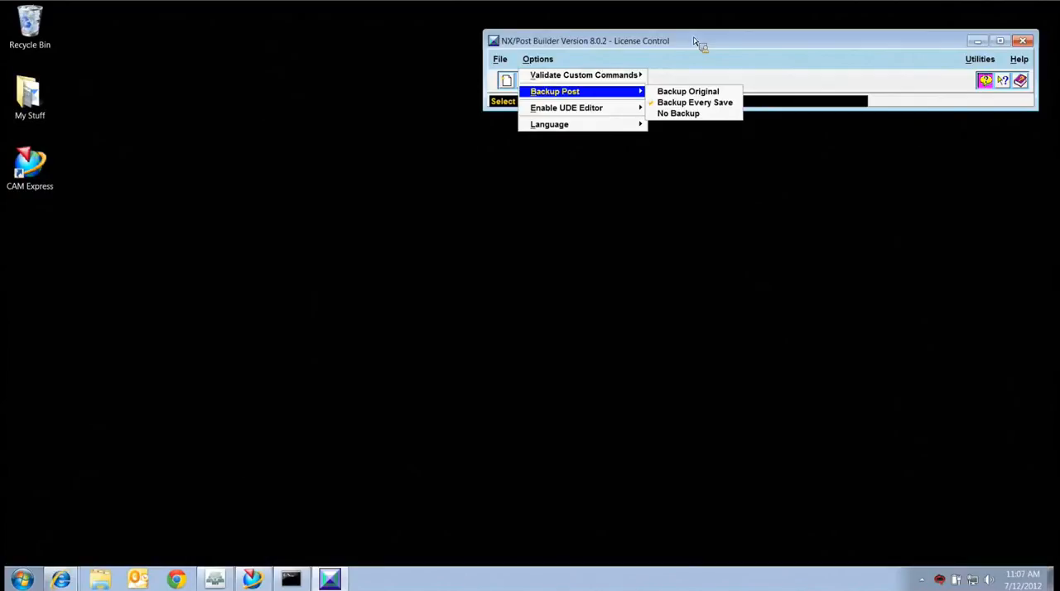
pyautogui.click(656, 102)
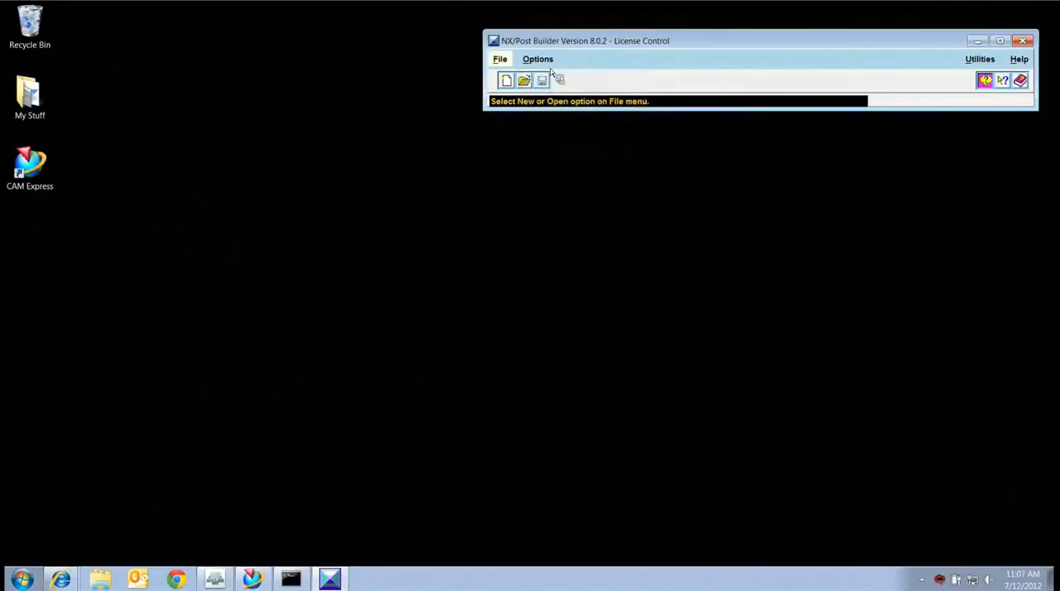
# Start a new post processor and name it jim1.
pyautogui.click(501, 59)
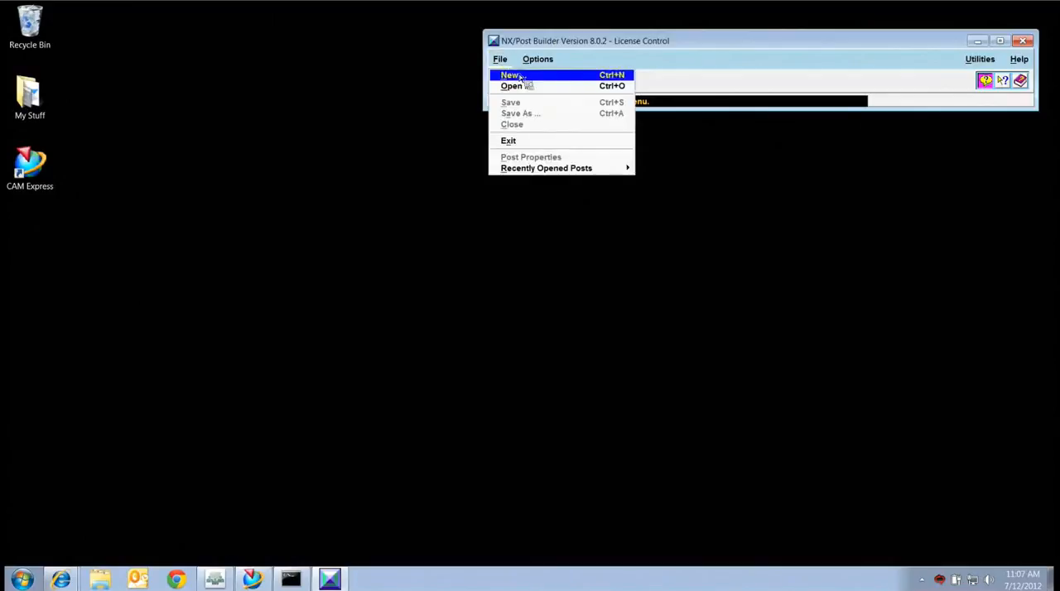
pyautogui.click(507, 74)
pyautogui.moveTo(470, 66); pyautogui.dragTo(803, 142)
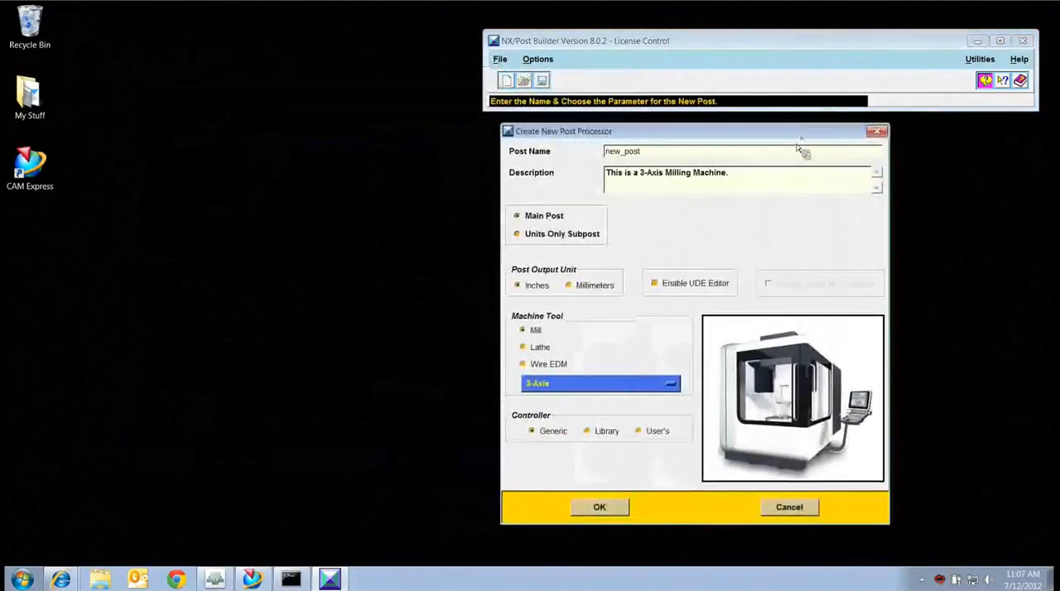
pyautogui.moveTo(648, 156); pyautogui.dragTo(610, 157)
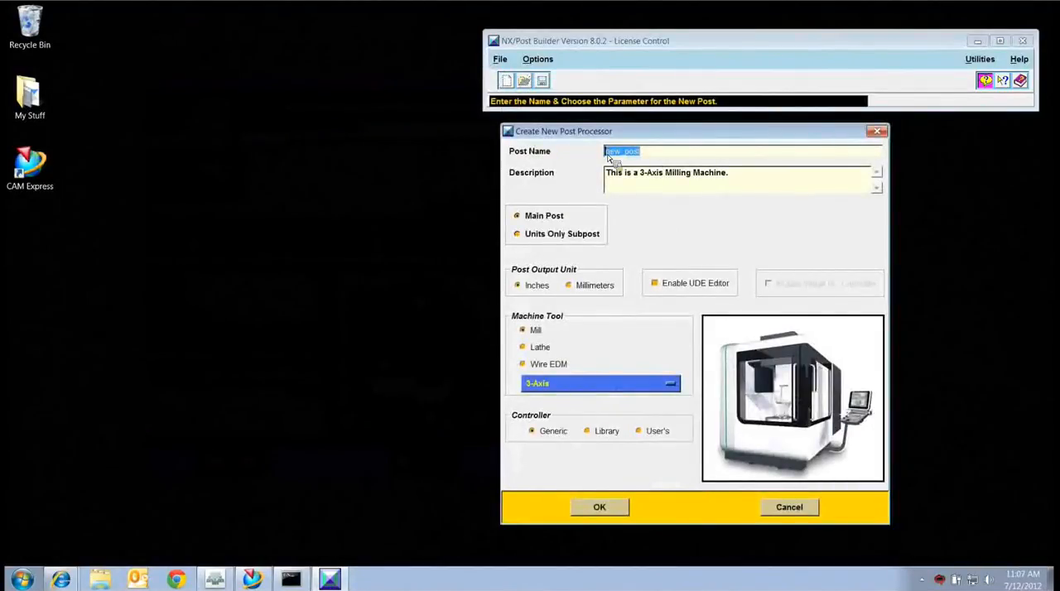
pyautogui.write('im1')
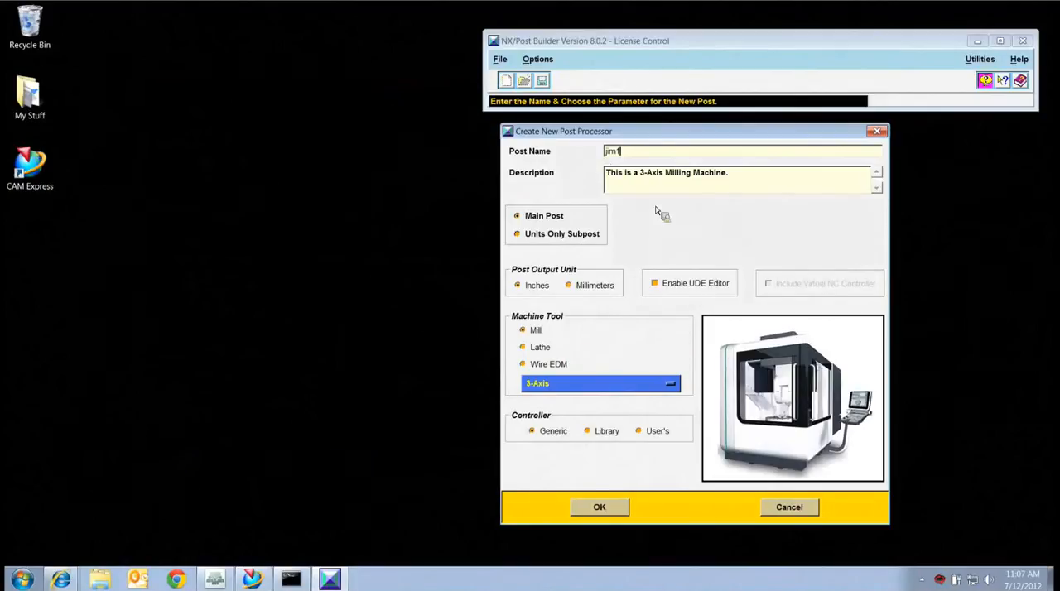
# Set the new post's output unit to millimeters and its machine tool to a 3-axis mill.
pyautogui.click(569, 286)
pyautogui.click(670, 384)
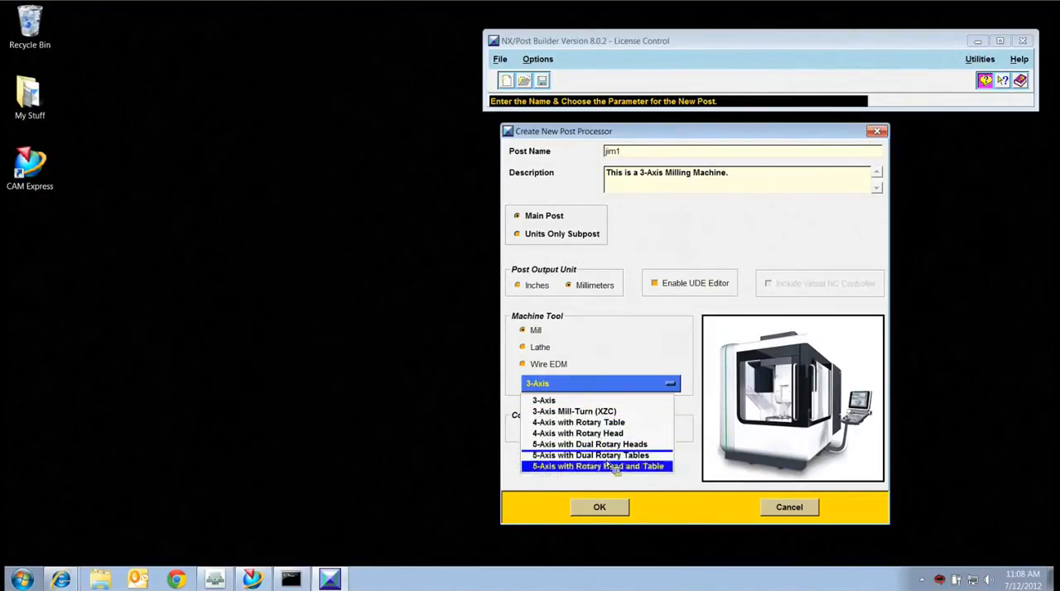
pyautogui.click(567, 403)
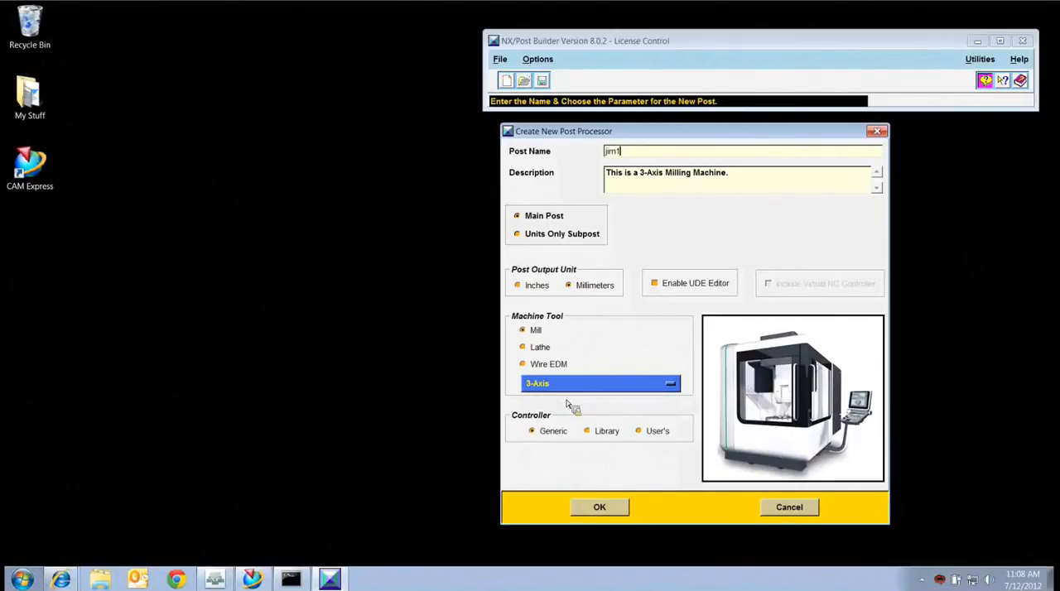
# Choose the fanuc_6M controller from the library and create the post with the UDE Editor enabled.
pyautogui.click(595, 435)
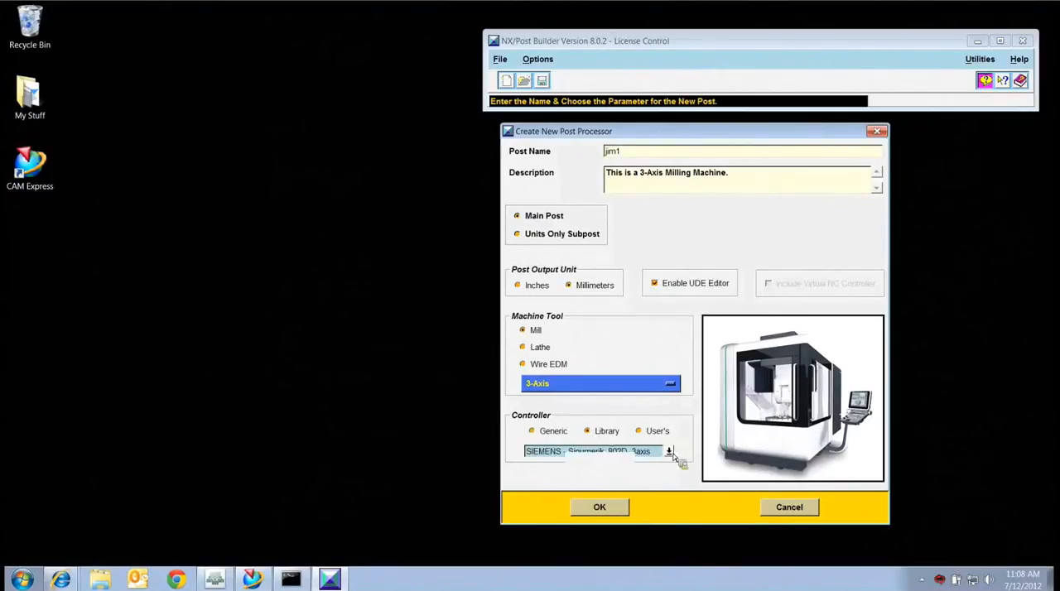
pyautogui.click(672, 453)
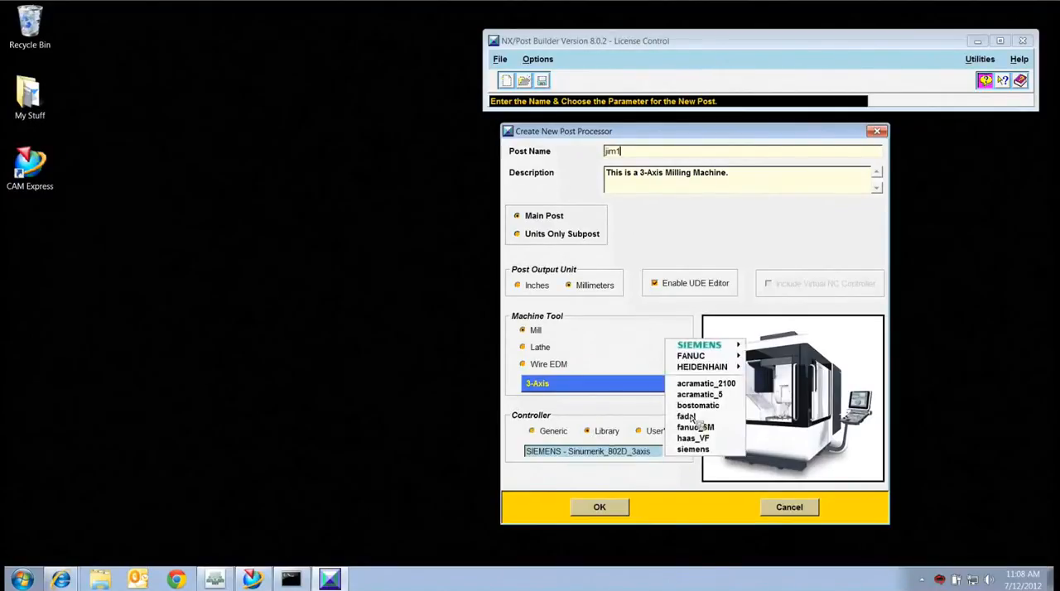
pyautogui.moveTo(704, 348)
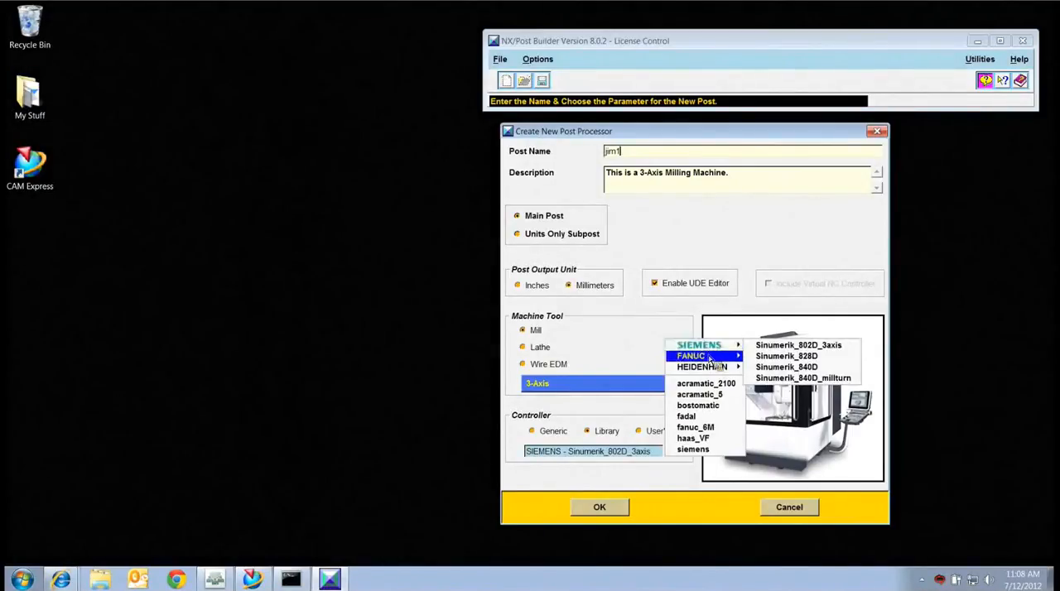
pyautogui.moveTo(714, 370)
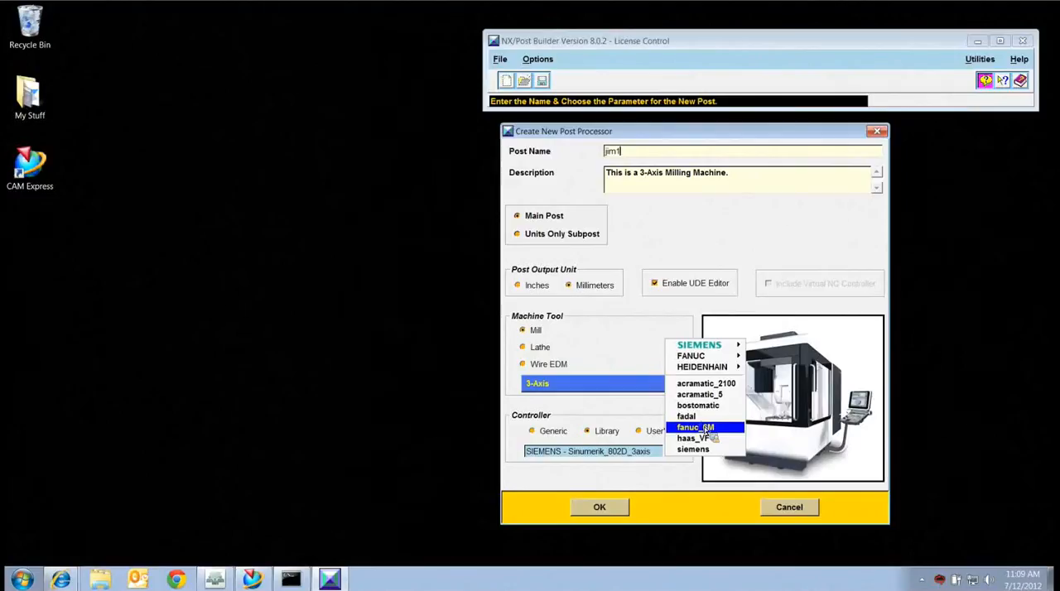
pyautogui.click(709, 430)
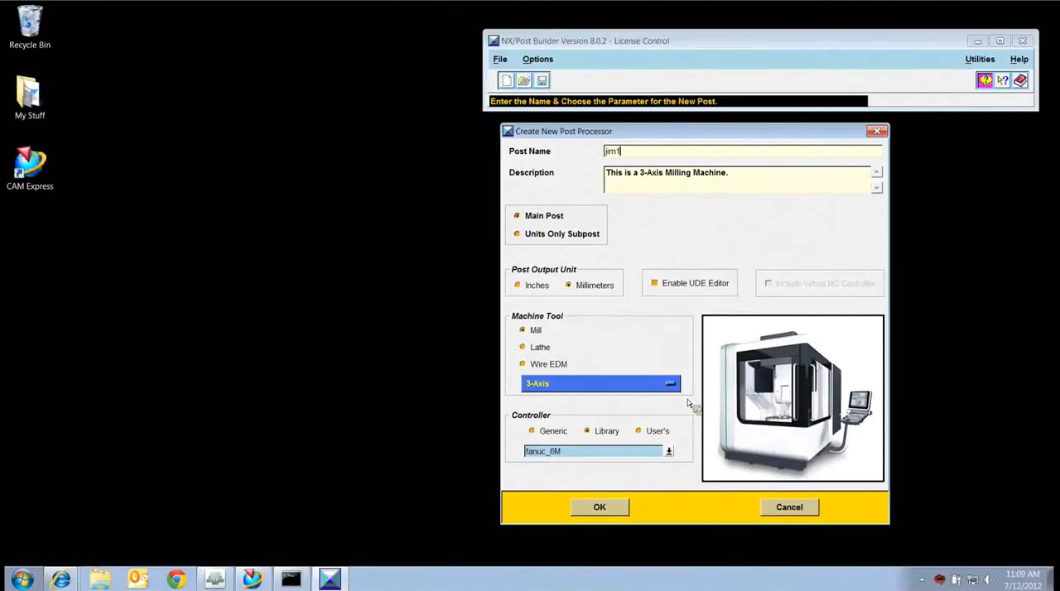
pyautogui.click(654, 283)
pyautogui.click(619, 512)
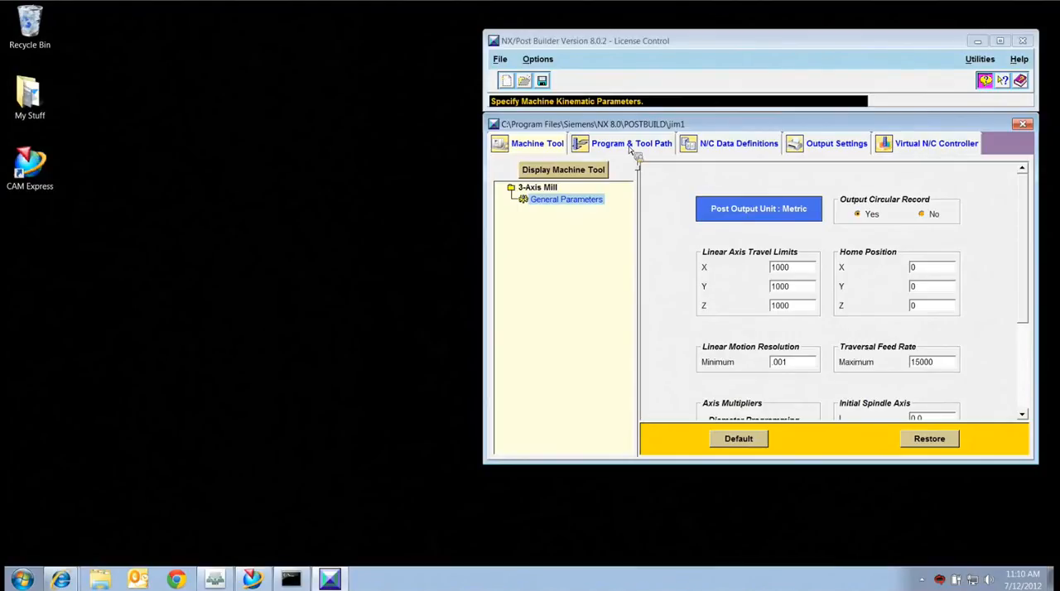
# Save the post as jim1.pui in the Scratch folder on drive D, accepting the output license selection.
pyautogui.click(543, 80)
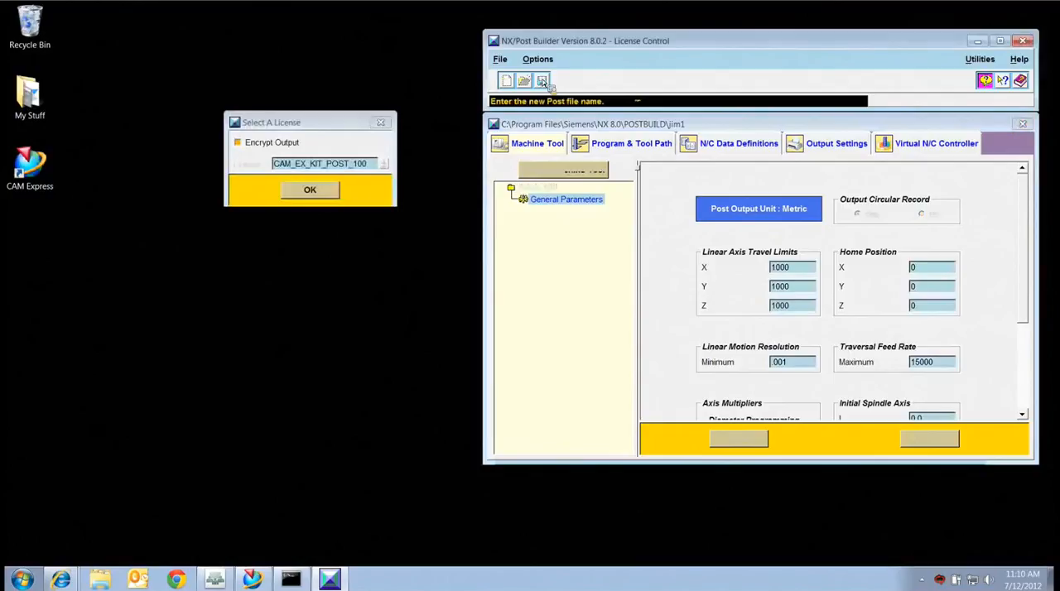
pyautogui.click(334, 190)
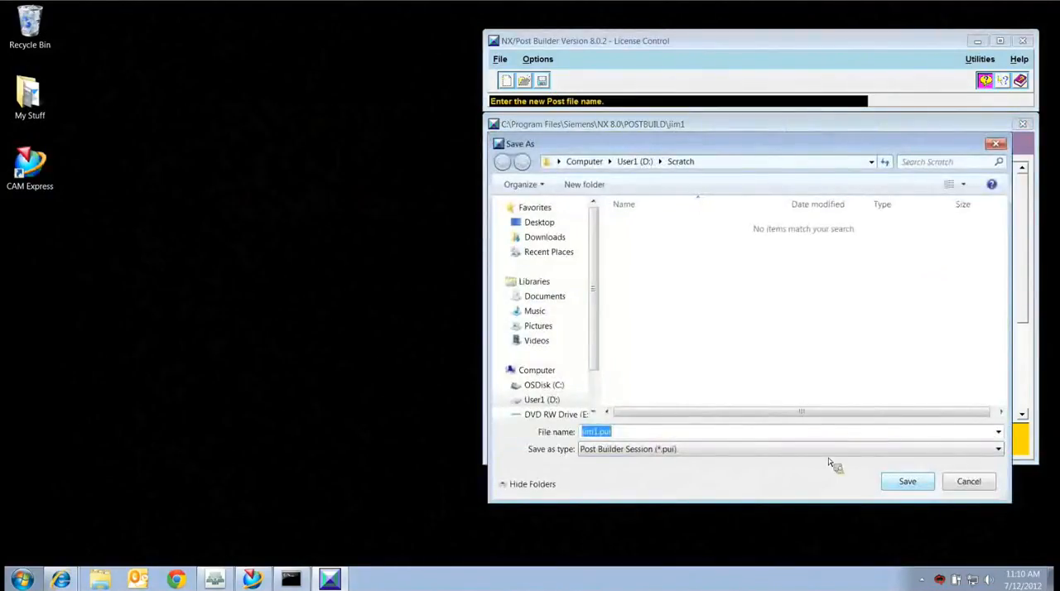
pyautogui.click(908, 482)
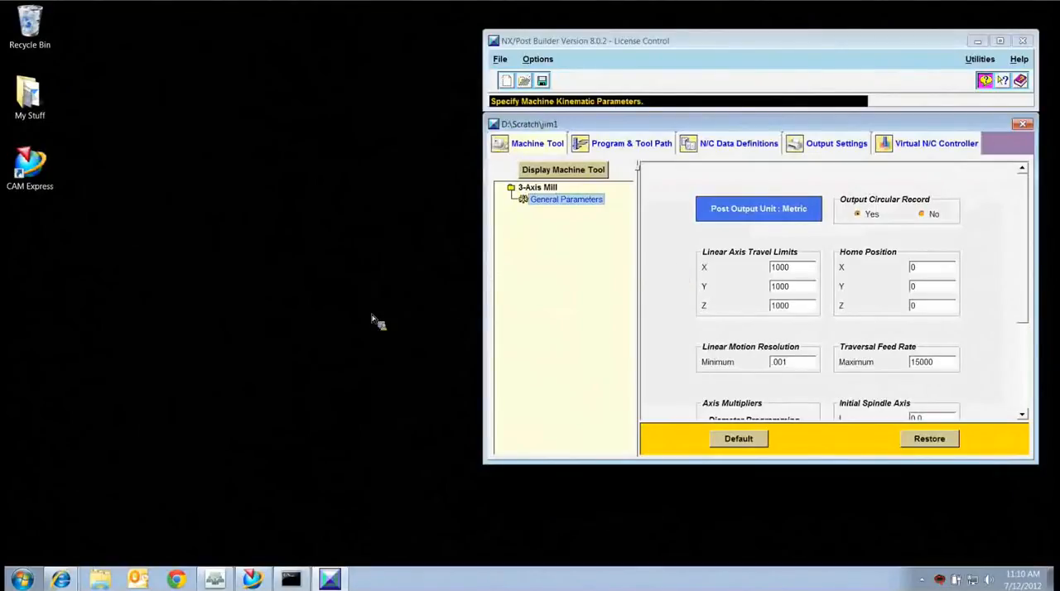
# Switch to the NX Manufacturing session and start post processing the FACE_MILLING_AREA_1 operation.
pyautogui.click(253, 581)
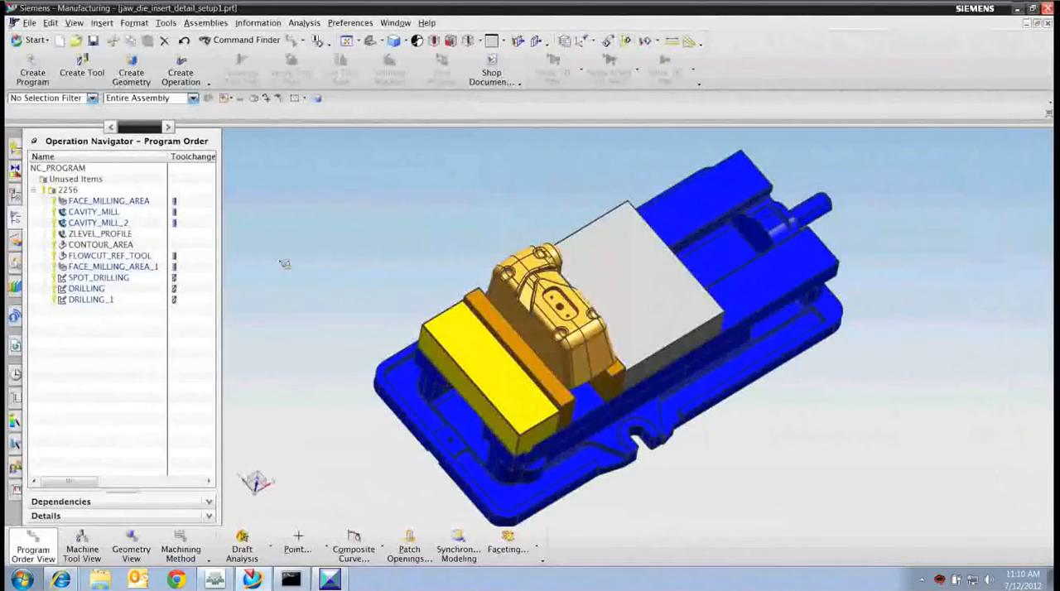
pyautogui.click(73, 191)
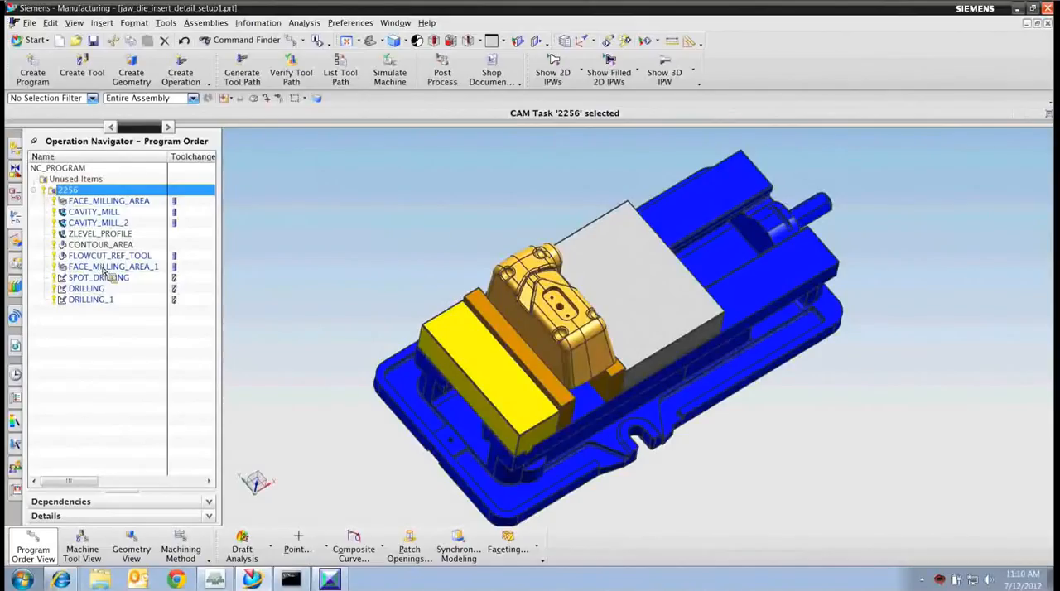
pyautogui.click(106, 267)
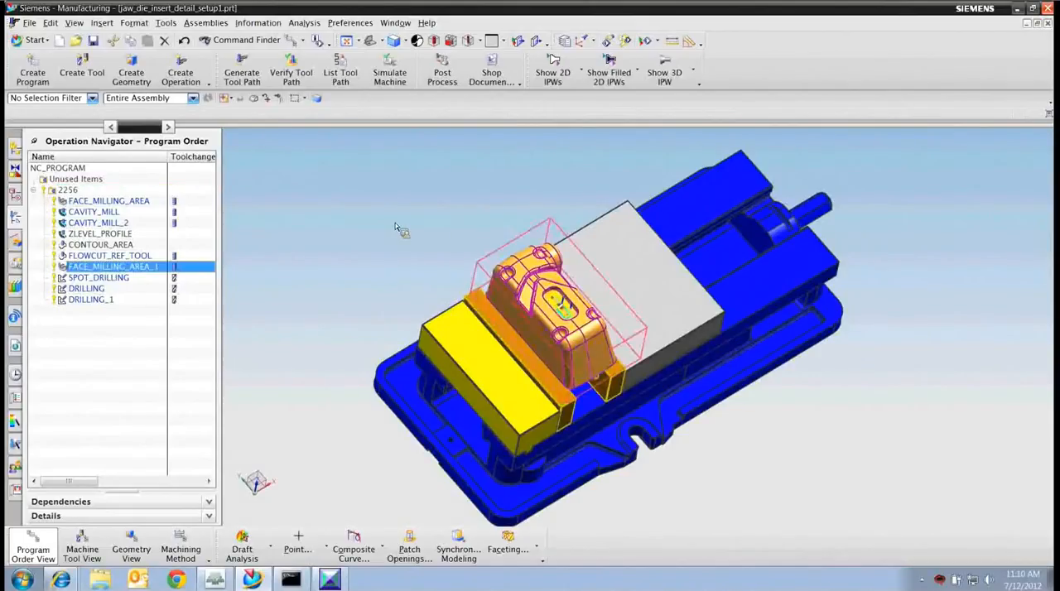
pyautogui.click(445, 73)
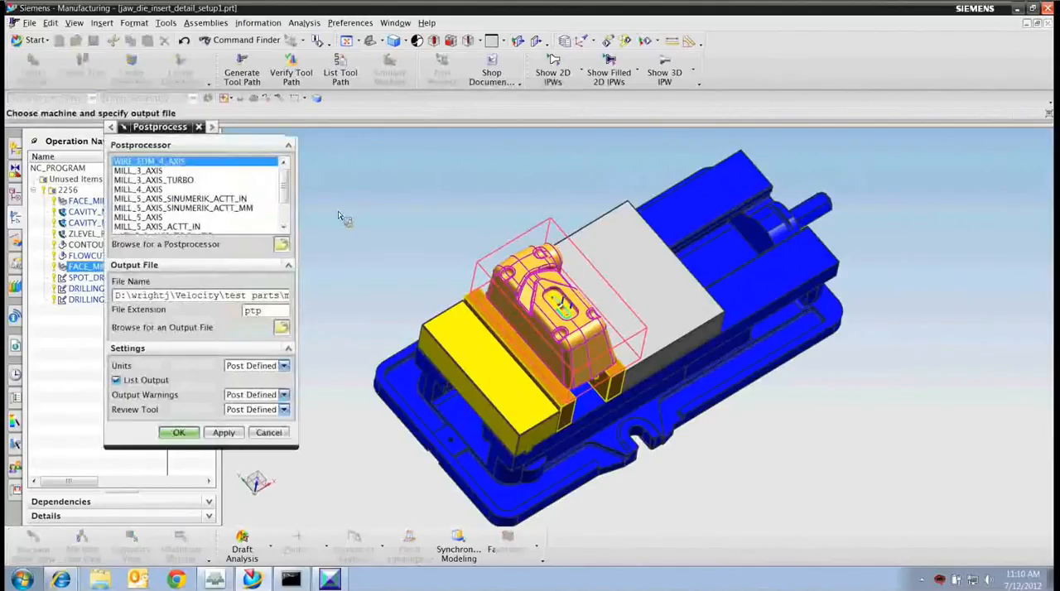
# Load jim1.pui from the Scratch folder on drive D as the postprocessor and post the operation, overwriting the existing output file.
pyautogui.moveTo(284, 189); pyautogui.dragTo(282, 215)
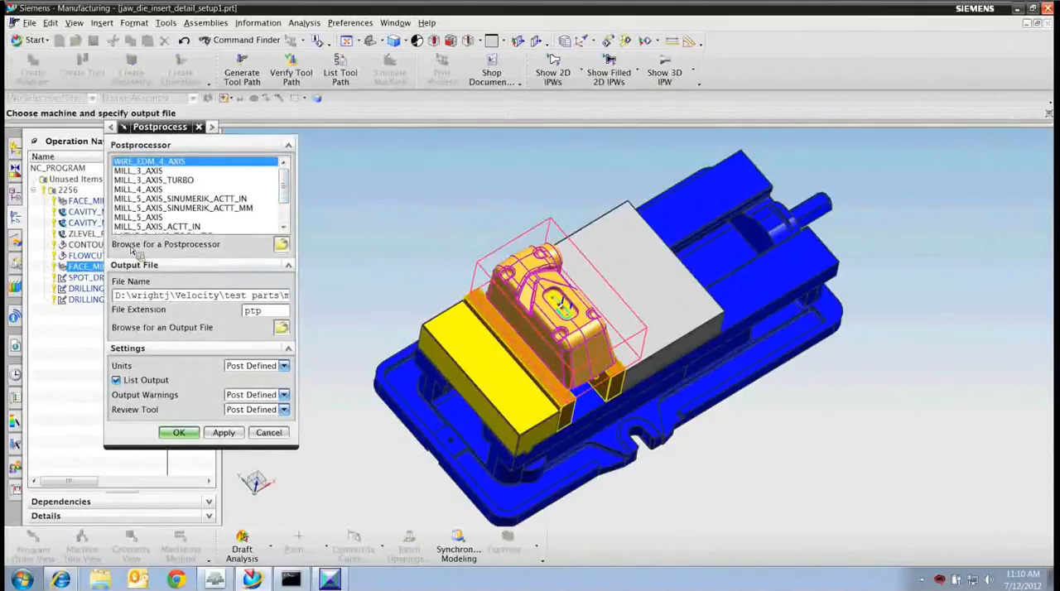
pyautogui.click(281, 246)
pyautogui.click(265, 182)
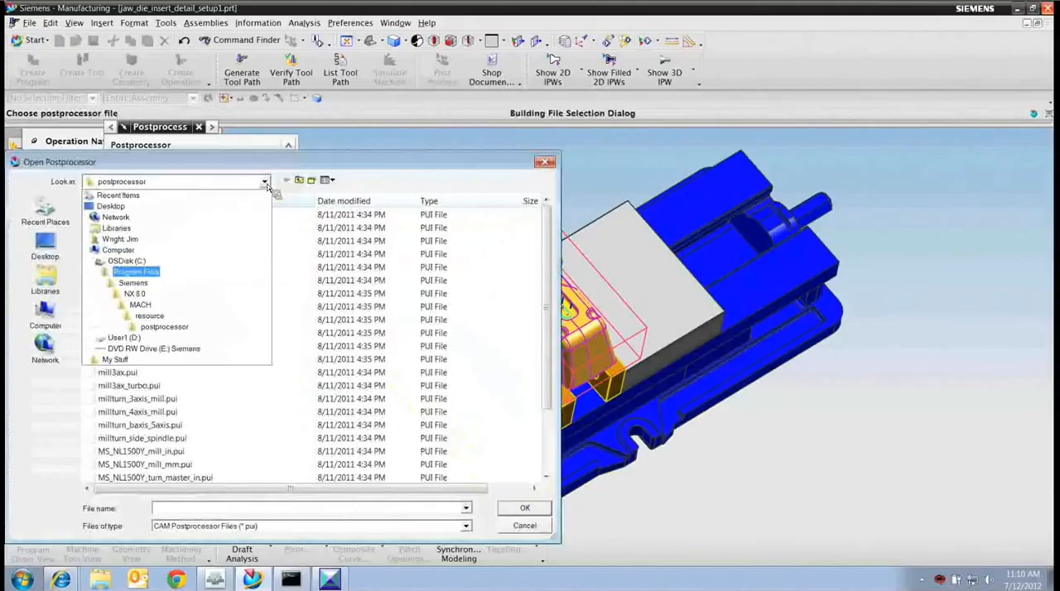
pyautogui.click(130, 338)
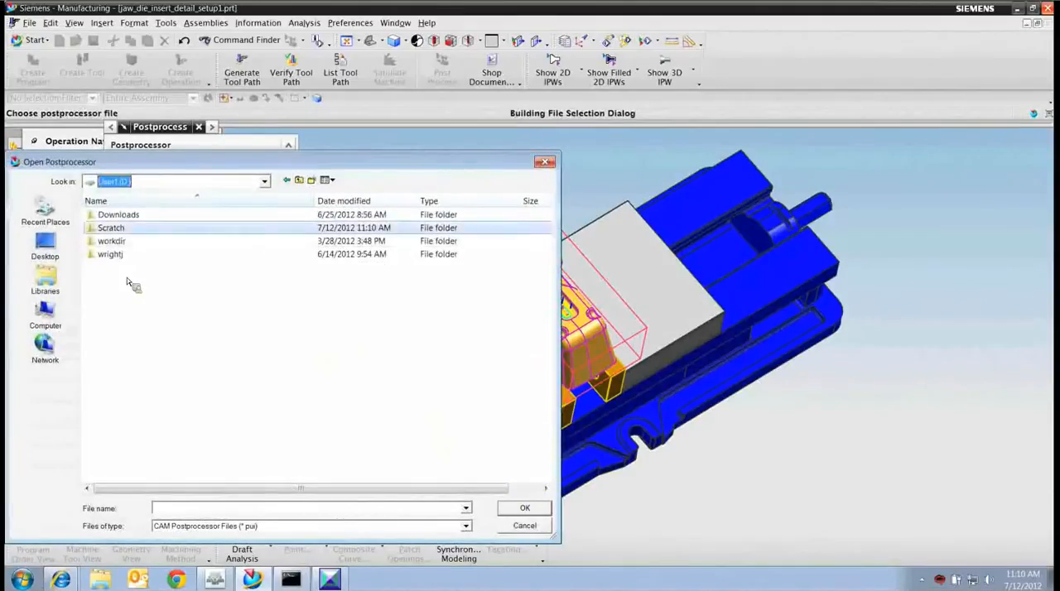
pyautogui.doubleClick(128, 232)
pyautogui.click(123, 218)
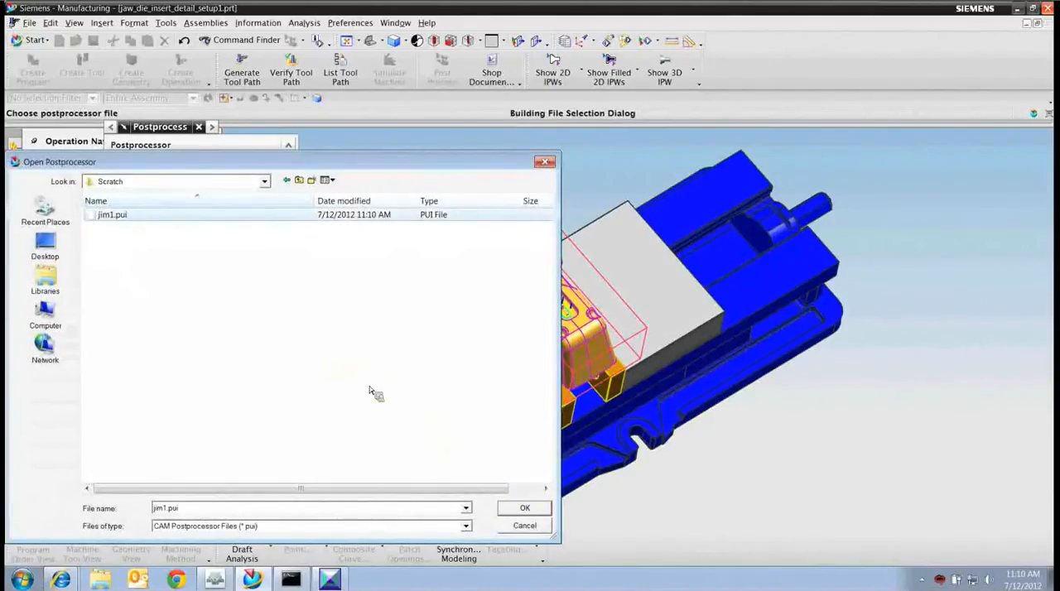
pyautogui.click(521, 510)
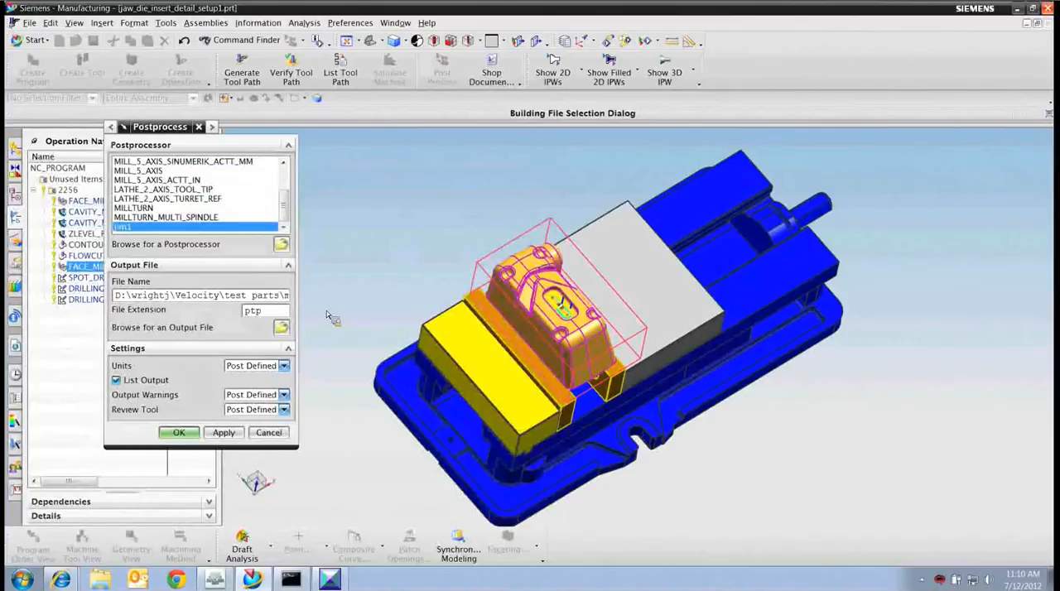
pyautogui.click(195, 437)
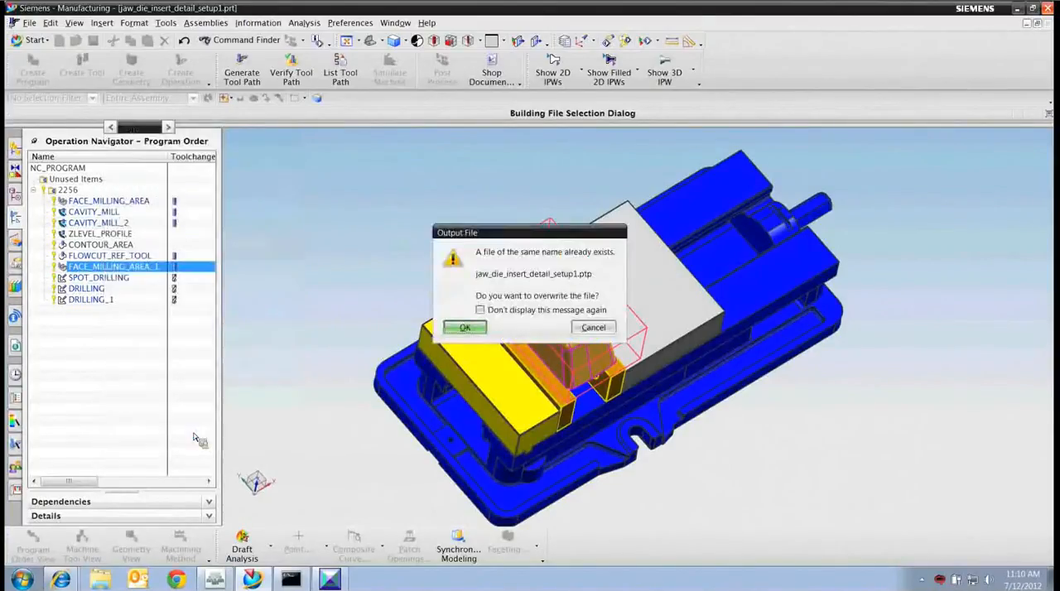
pyautogui.click(448, 331)
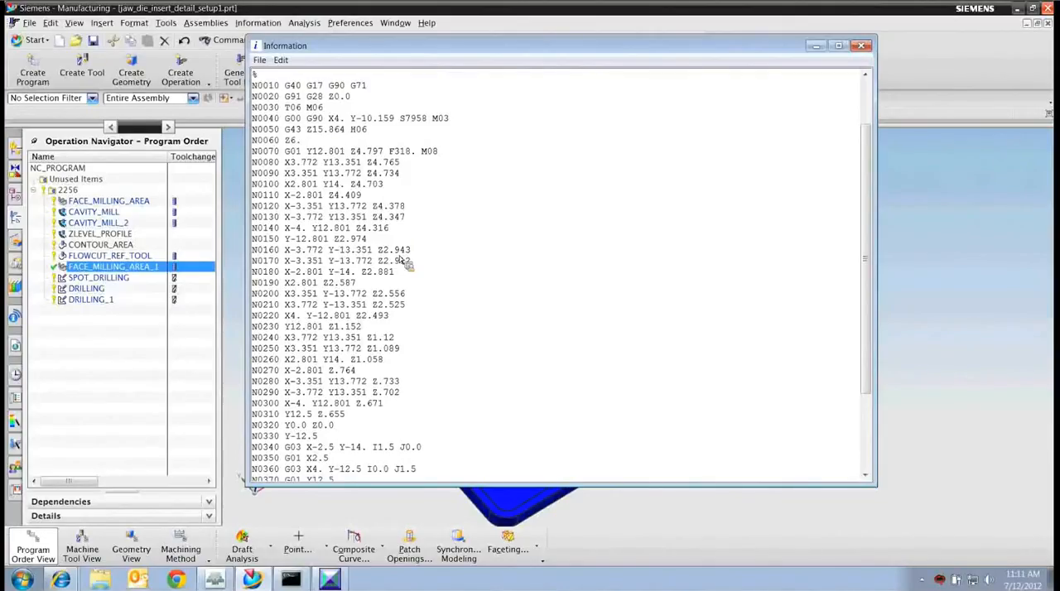
# Examine the units code and the tool change line in the posted NC listing, then close the listing.
pyautogui.moveTo(357, 87); pyautogui.dragTo(367, 87)
pyautogui.doubleClick(360, 90)
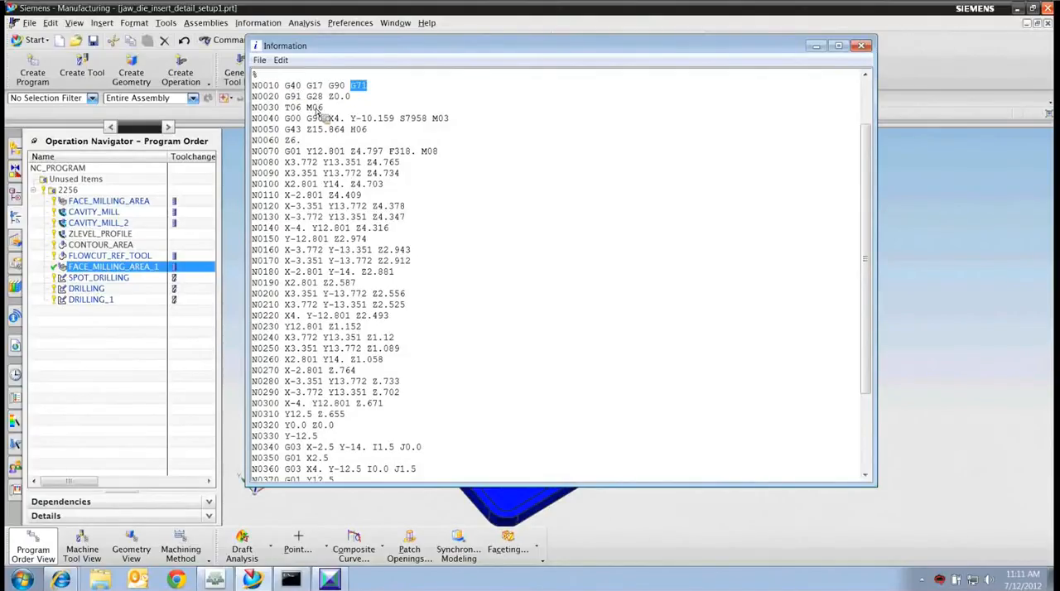
pyautogui.moveTo(322, 108); pyautogui.dragTo(286, 108)
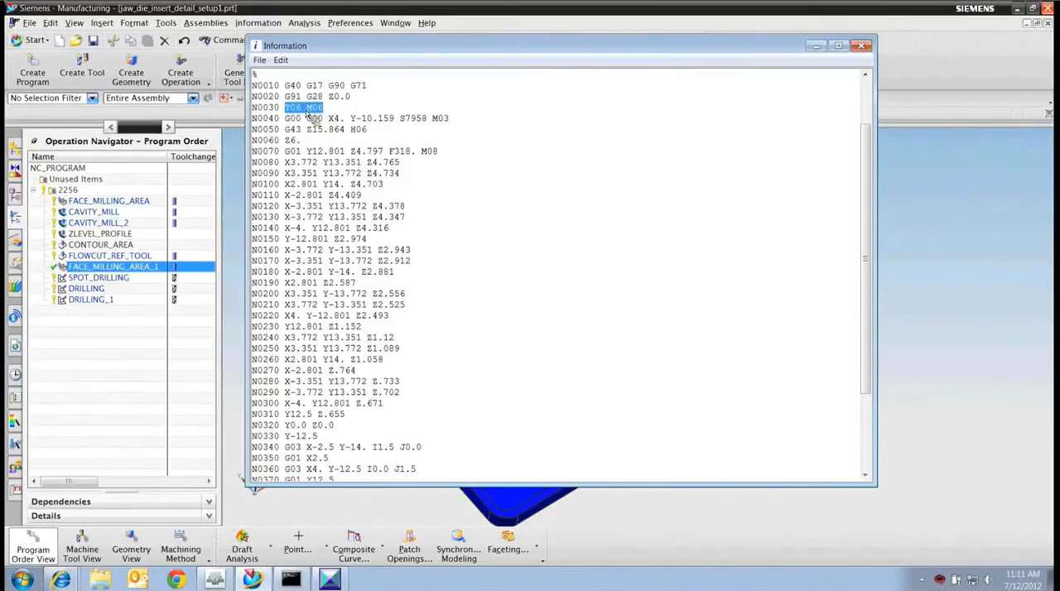
pyautogui.click(862, 45)
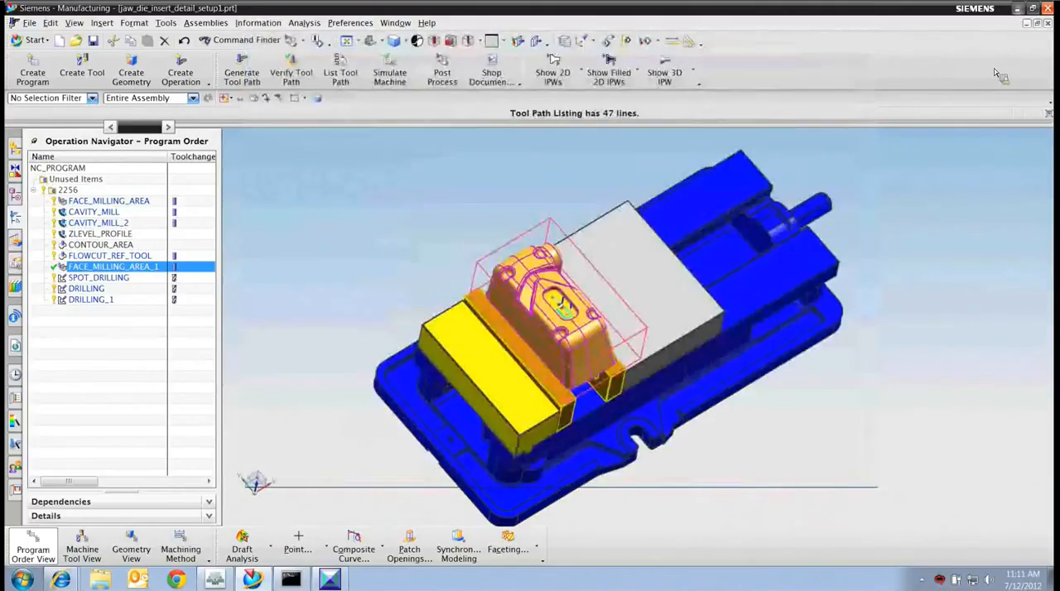
# Return to Post Builder and review the general machine parameters of the 3-axis mill, including axis multipliers and initial spindle axis.
pyautogui.click(1018, 10)
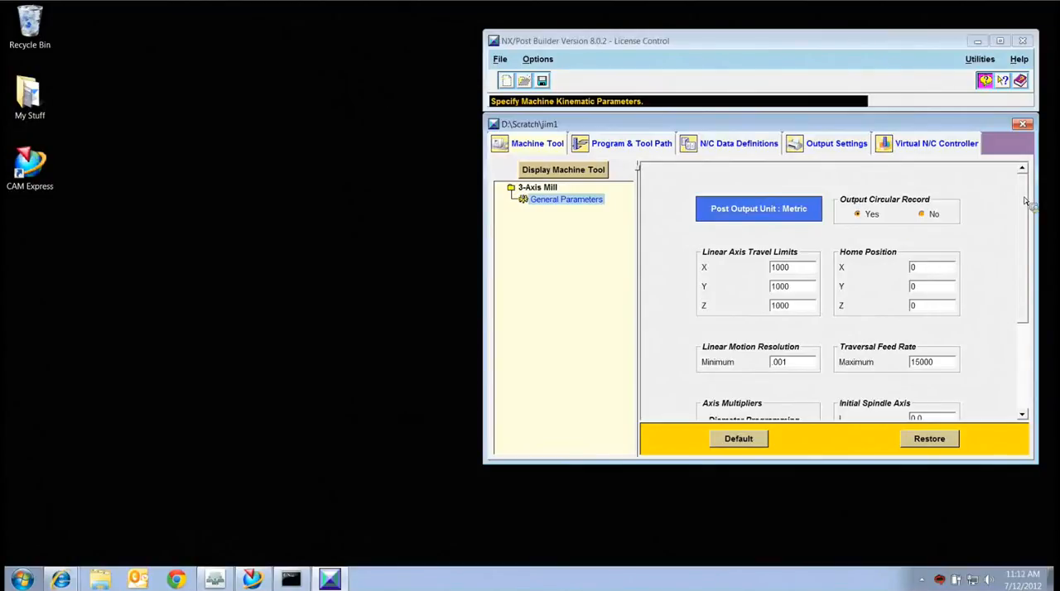
pyautogui.scroll(-3, 1024, 198)
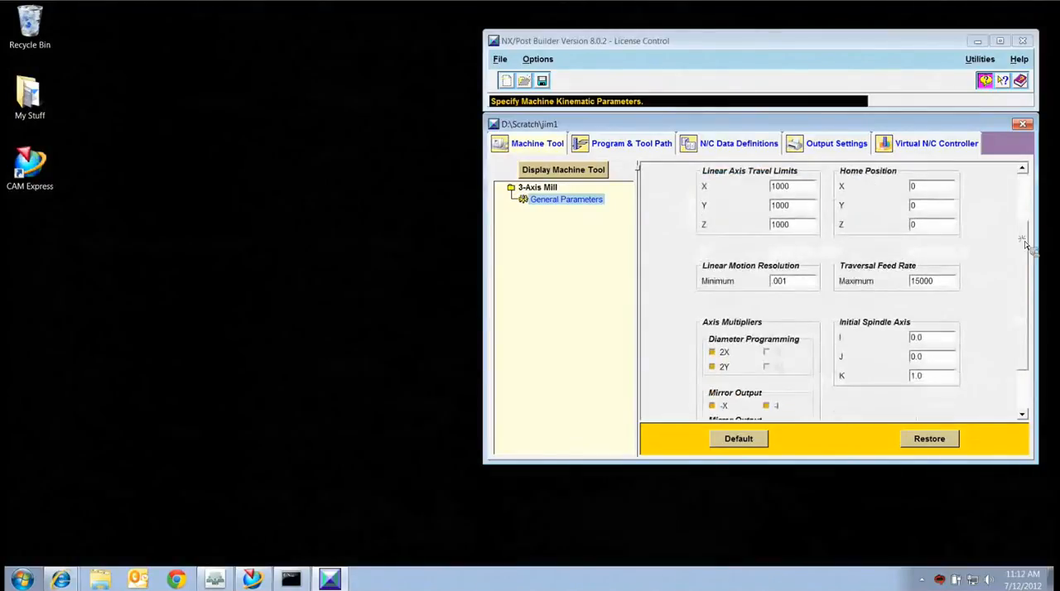
pyautogui.scroll(-2, 866, 307)
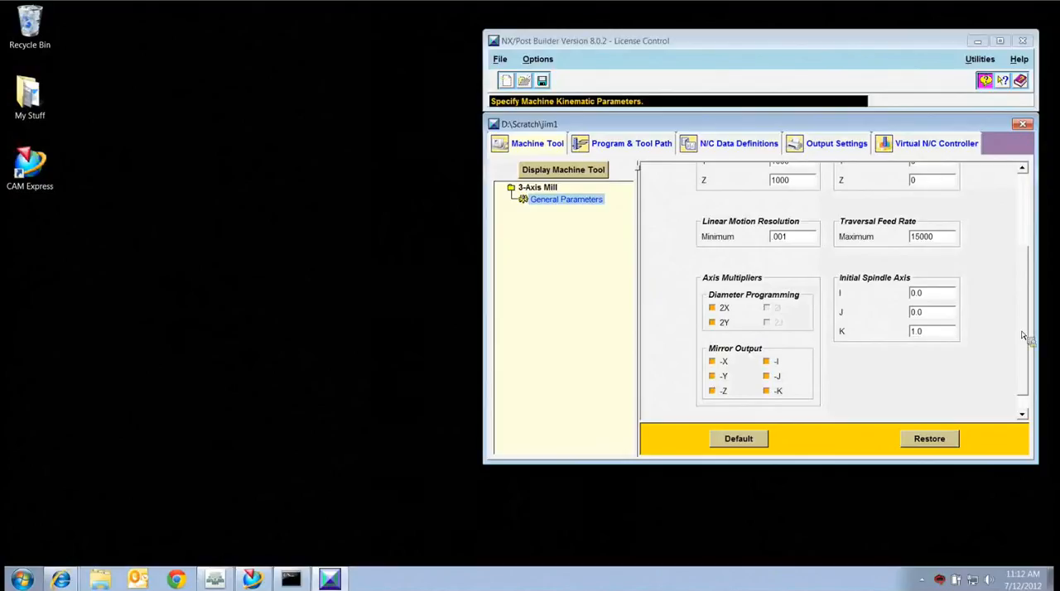
pyautogui.scroll(3, 631, 217)
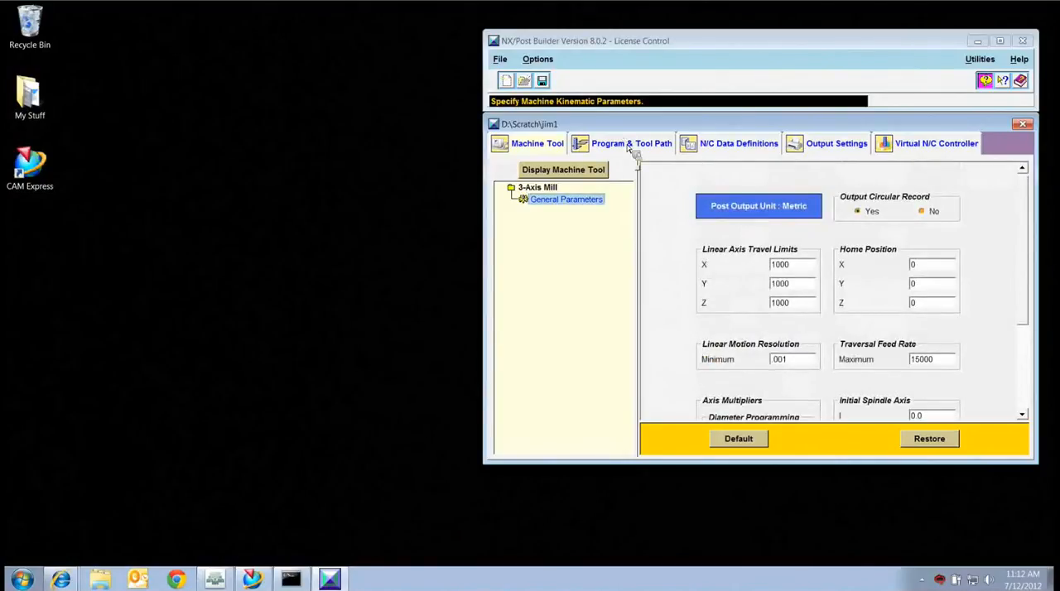
# In the program's G code definitions, set the Inch Mode code to 20 and the Metric Mode code to 21.
pyautogui.click(628, 146)
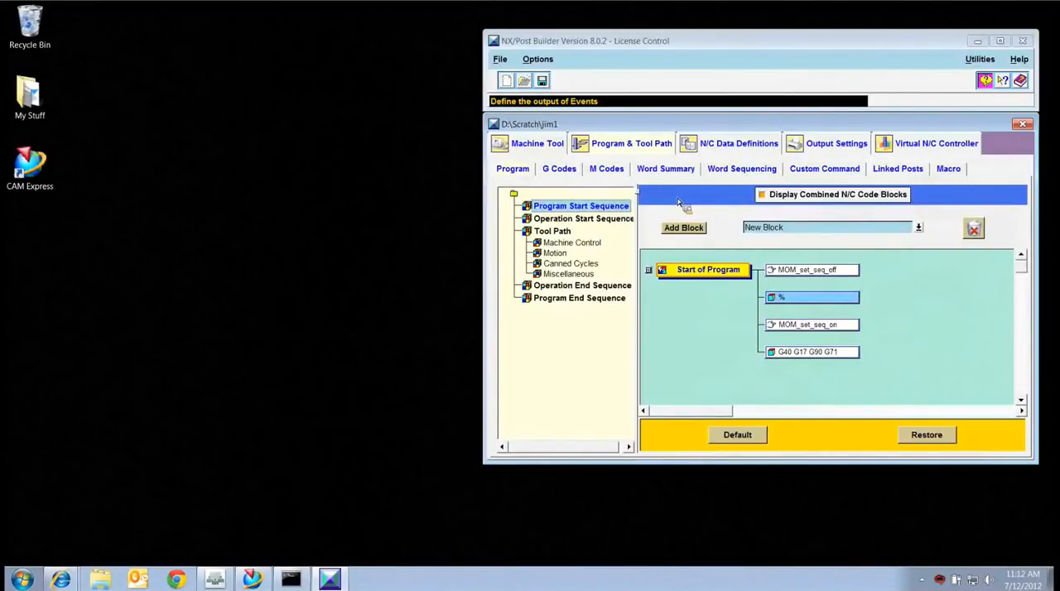
pyautogui.click(560, 169)
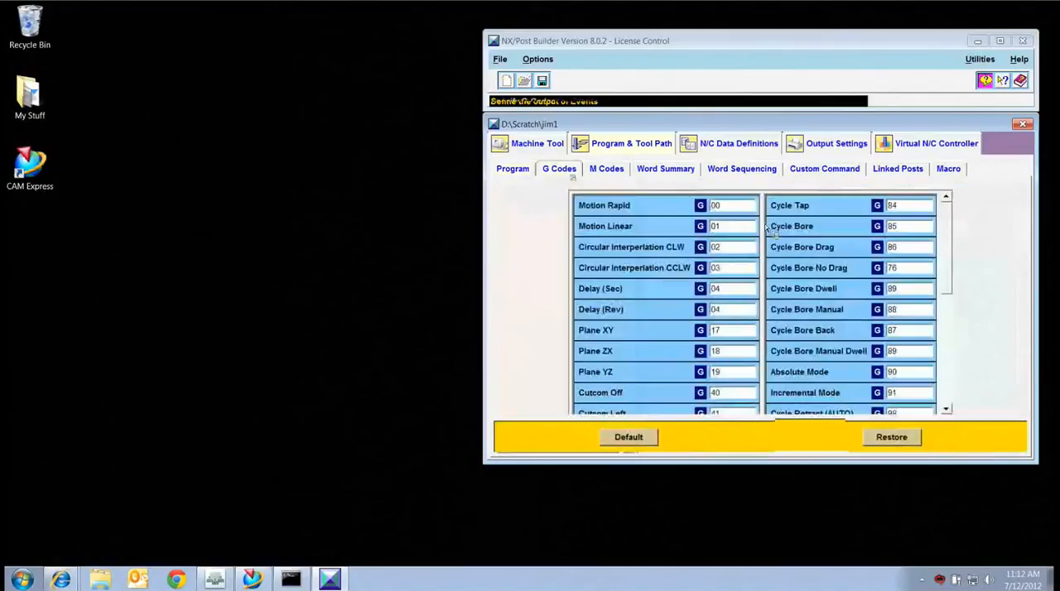
pyautogui.scroll(-1, 950, 240)
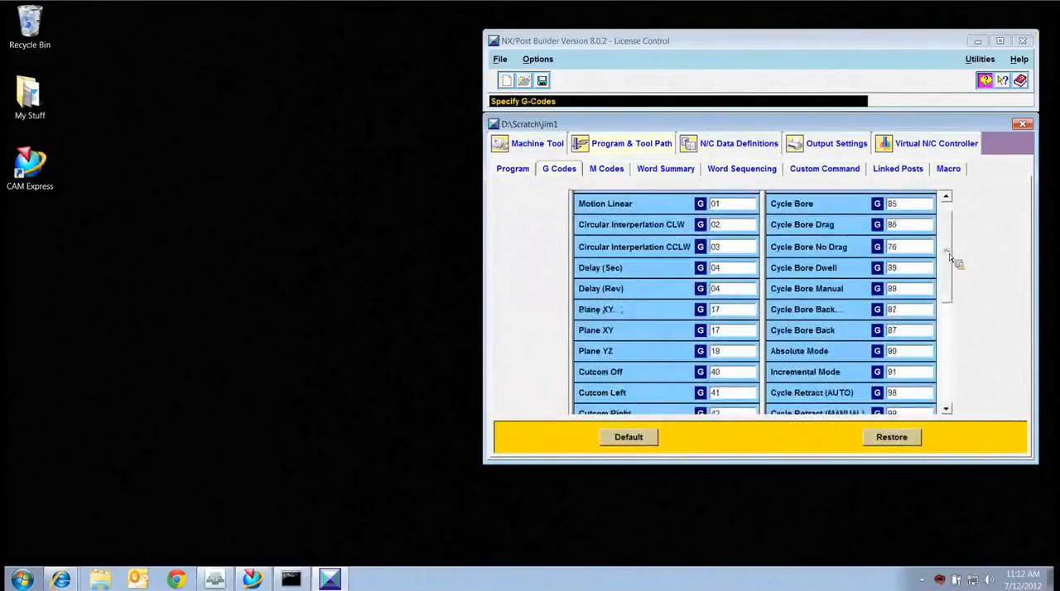
pyautogui.scroll(-9, 953, 276)
pyautogui.scroll(-3, 954, 303)
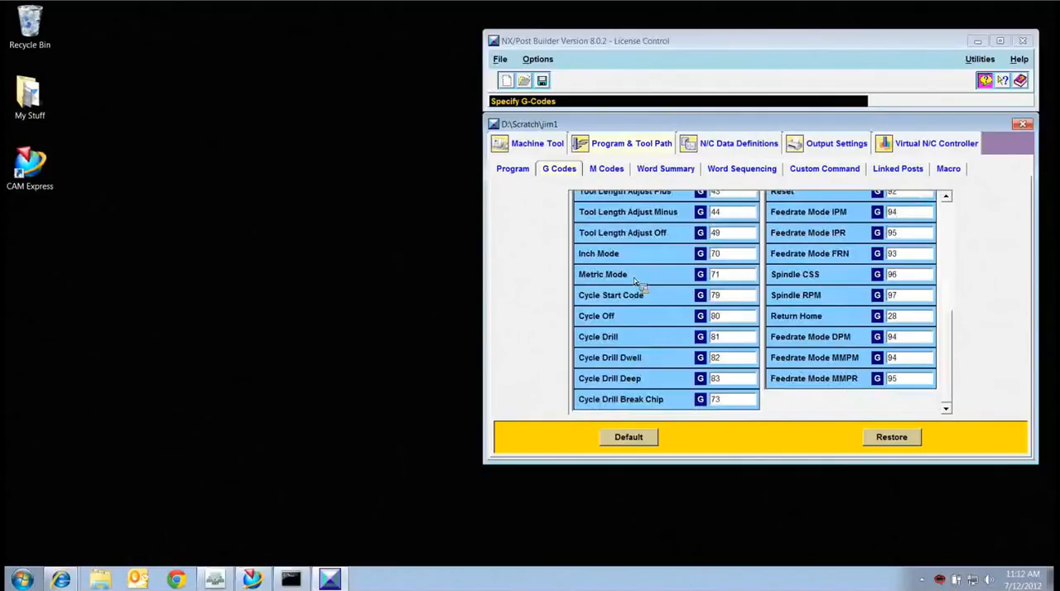
pyautogui.click(727, 257)
pyautogui.press('BackSpace')
pyautogui.press('BackSpace')
pyautogui.write('20')
pyautogui.doubleClick(727, 277)
pyautogui.write('21')
pyautogui.press('Tab')
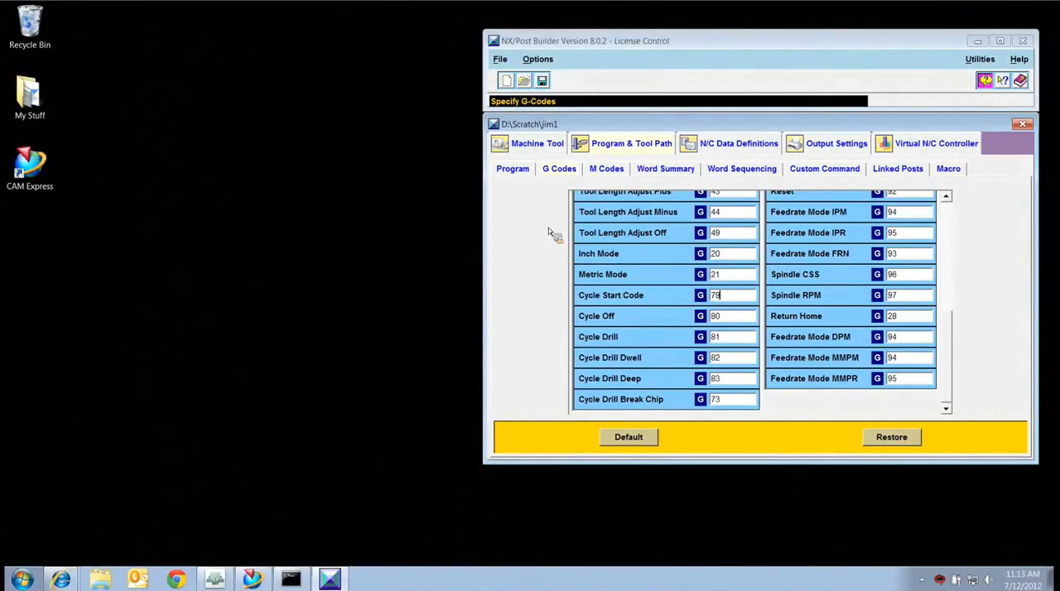
# In the word sequencing, move the Other G-Codes word to the start of the first row and place the G90 word directly after it.
pyautogui.click(744, 169)
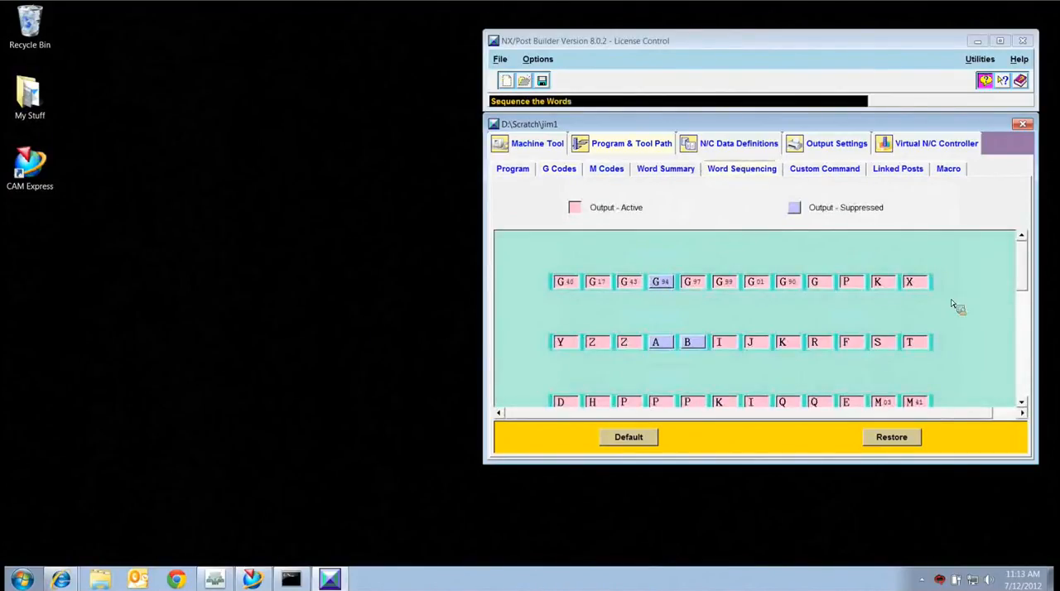
pyautogui.scroll(-1, 1027, 266)
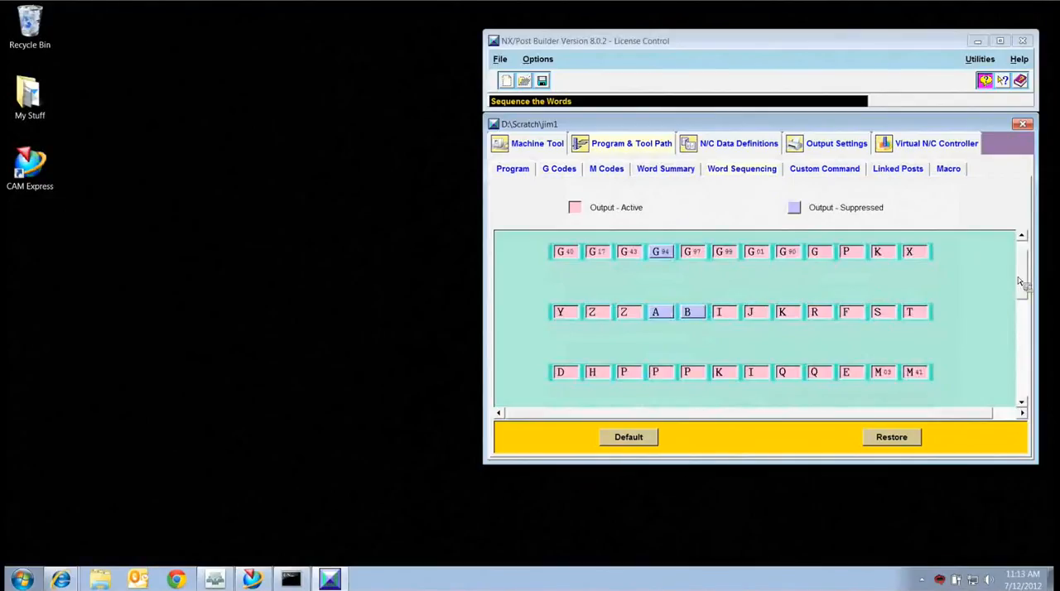
pyautogui.scroll(-1, 1020, 281)
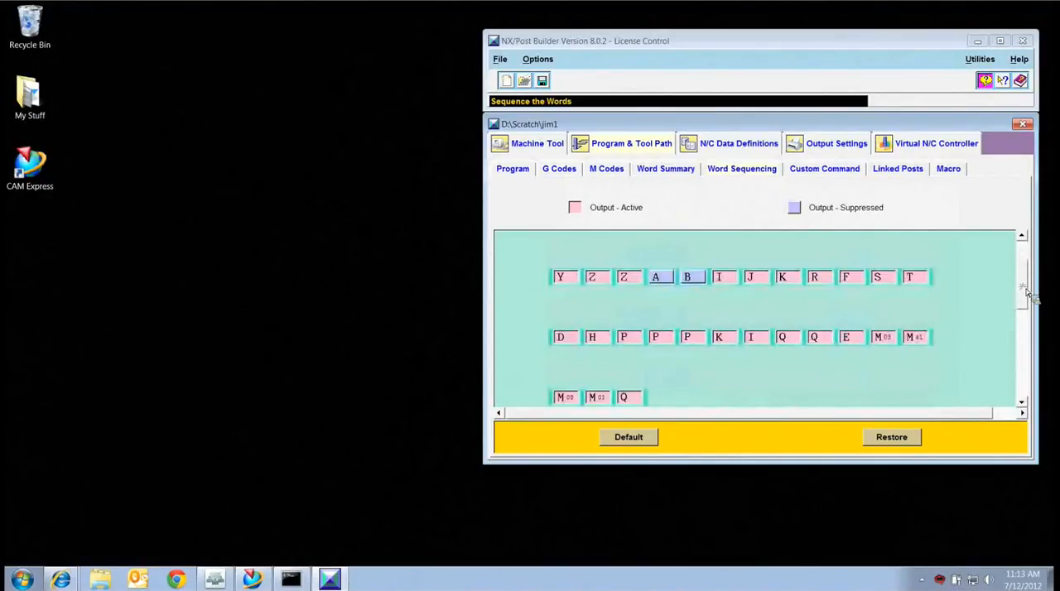
pyautogui.moveTo(1027, 290)
pyautogui.mouseDown()
pyautogui.moveTo(1025, 263)
pyautogui.moveTo(1026, 273)
pyautogui.mouseUp()
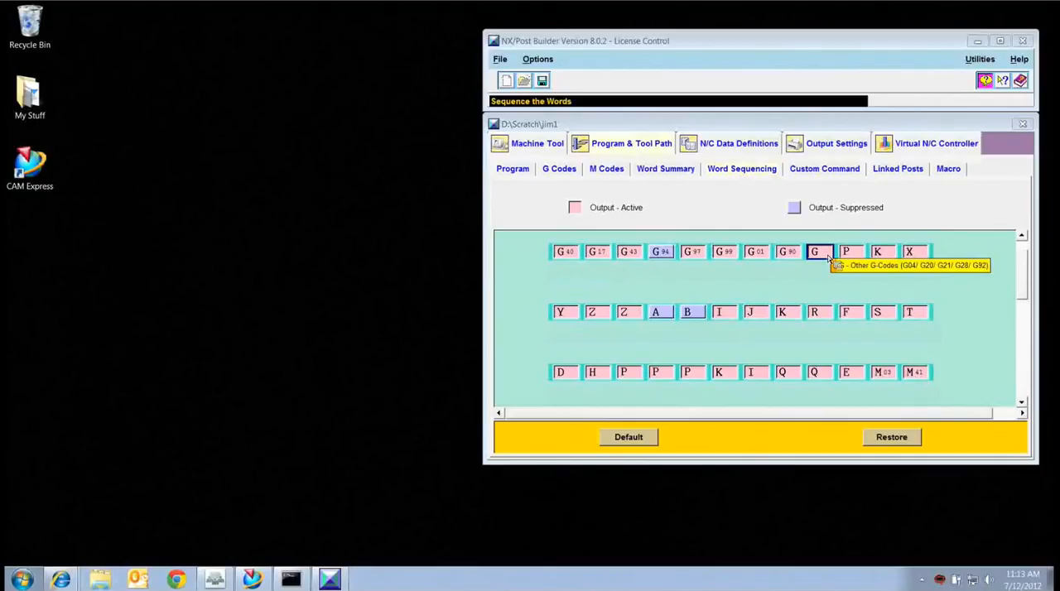
pyautogui.moveTo(828, 259)
pyautogui.mouseDown()
pyautogui.moveTo(778, 270)
pyautogui.moveTo(553, 269)
pyautogui.mouseUp()
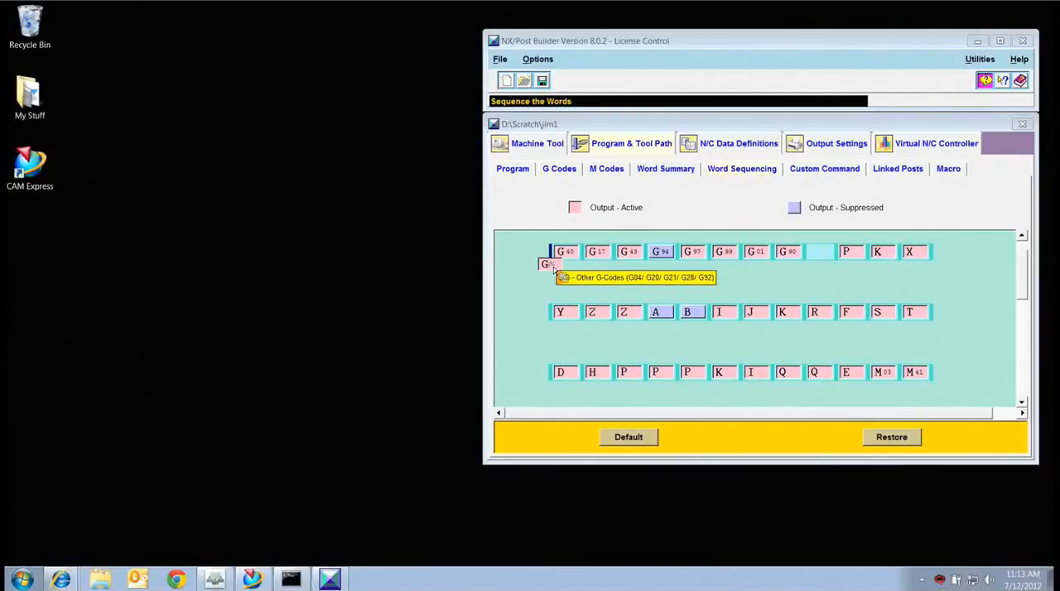
pyautogui.moveTo(553, 270); pyautogui.dragTo(565, 267)
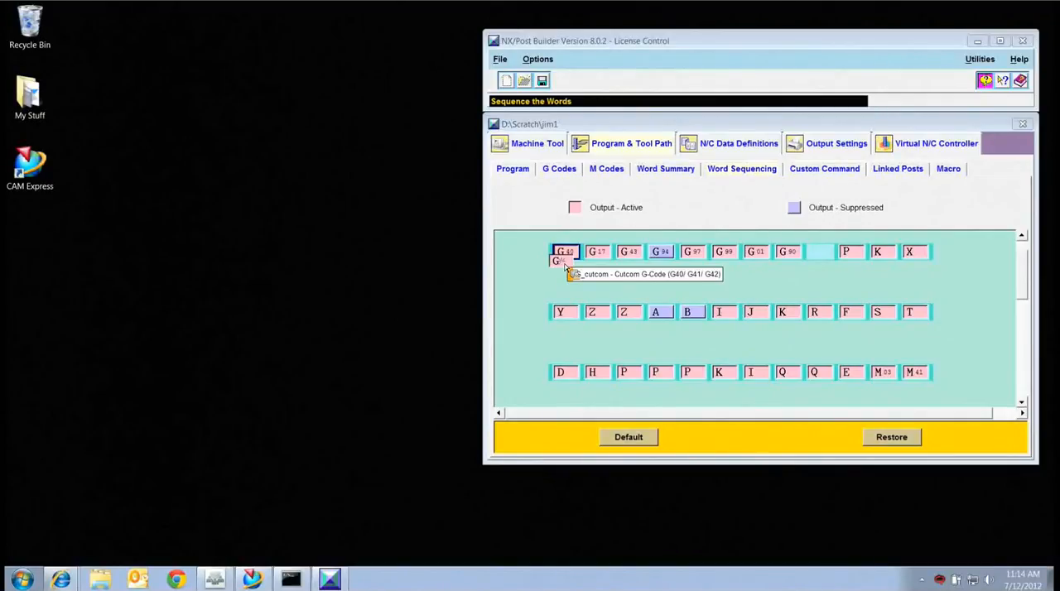
pyautogui.moveTo(564, 267); pyautogui.dragTo(556, 272)
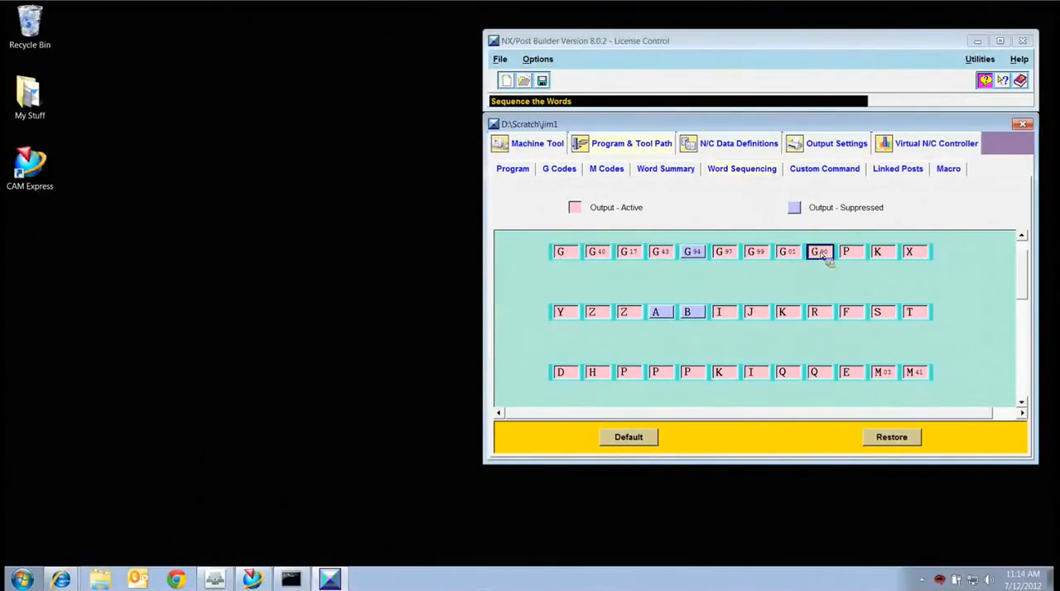
pyautogui.moveTo(827, 257); pyautogui.dragTo(585, 266)
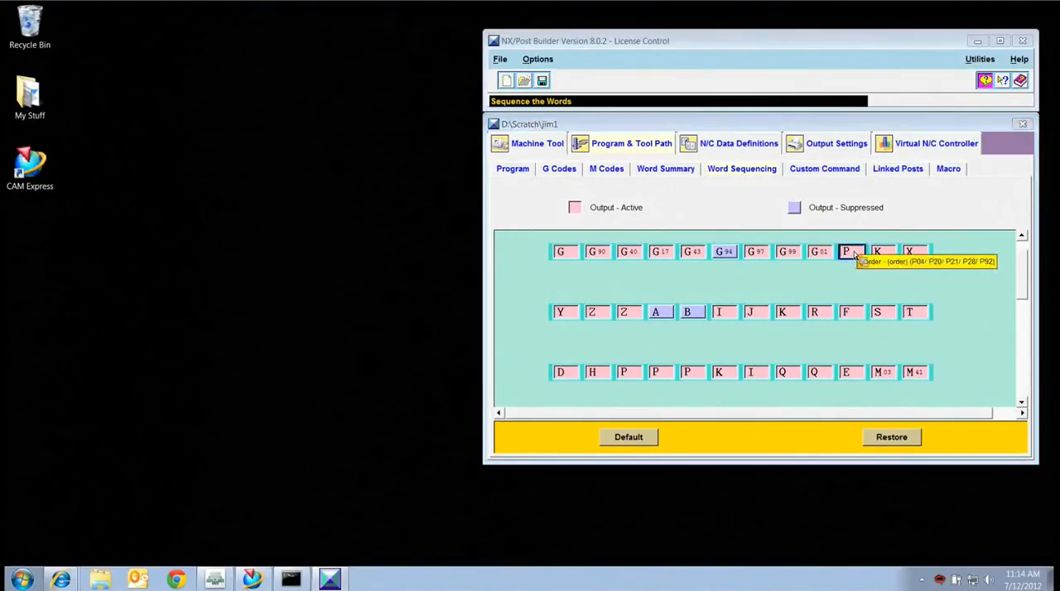
# Suppress output of the P order word in the first row of the word sequence and save the post.
pyautogui.moveTo(855, 256)
pyautogui.mouseDown()
pyautogui.moveTo(859, 263)
pyautogui.moveTo(844, 236)
pyautogui.mouseUp()
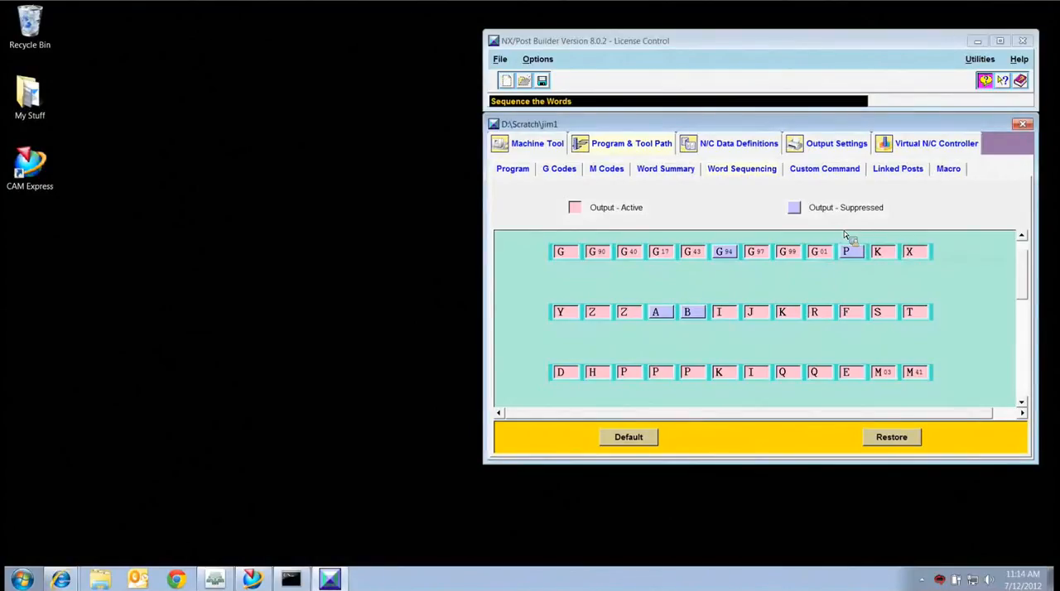
pyautogui.moveTo(845, 235); pyautogui.dragTo(848, 246)
pyautogui.click(544, 81)
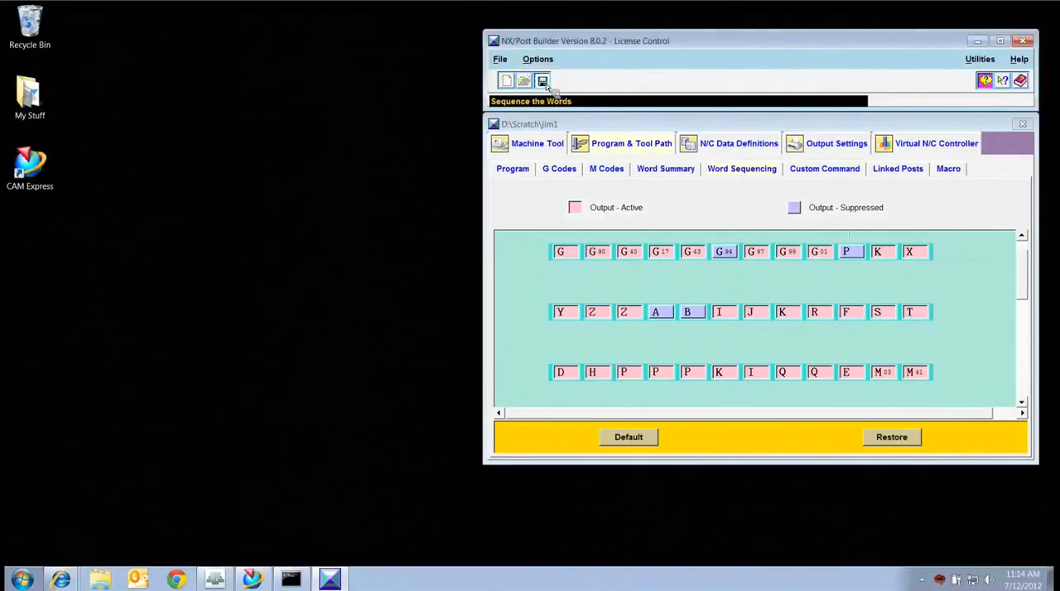
# Switch to the NX Manufacturing session and post process the FACE_MILLING_AREA_1 operation with the jim1 postprocessor.
pyautogui.click(312, 191)
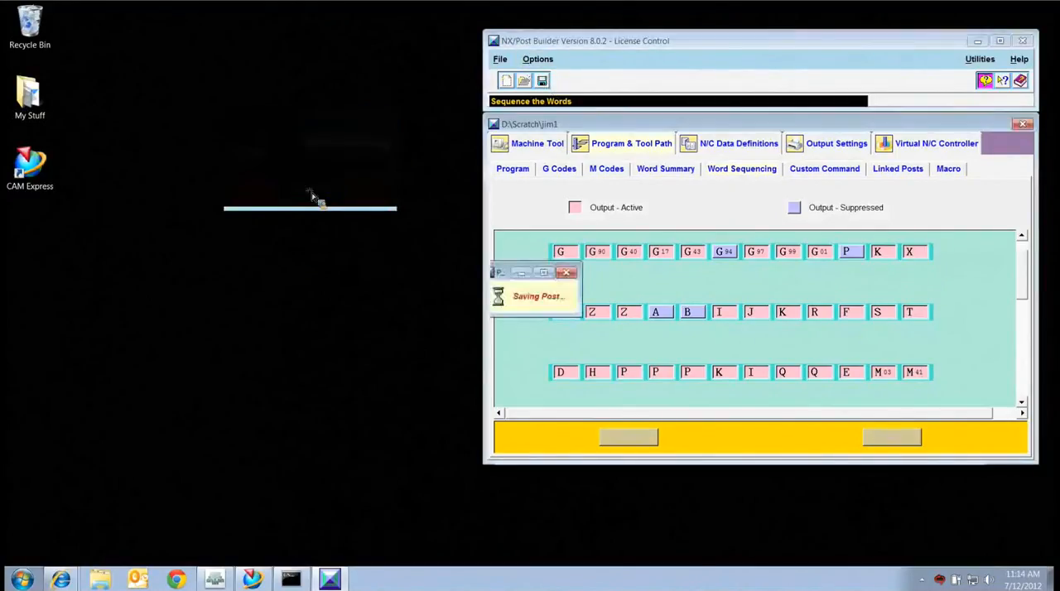
pyautogui.click(277, 551)
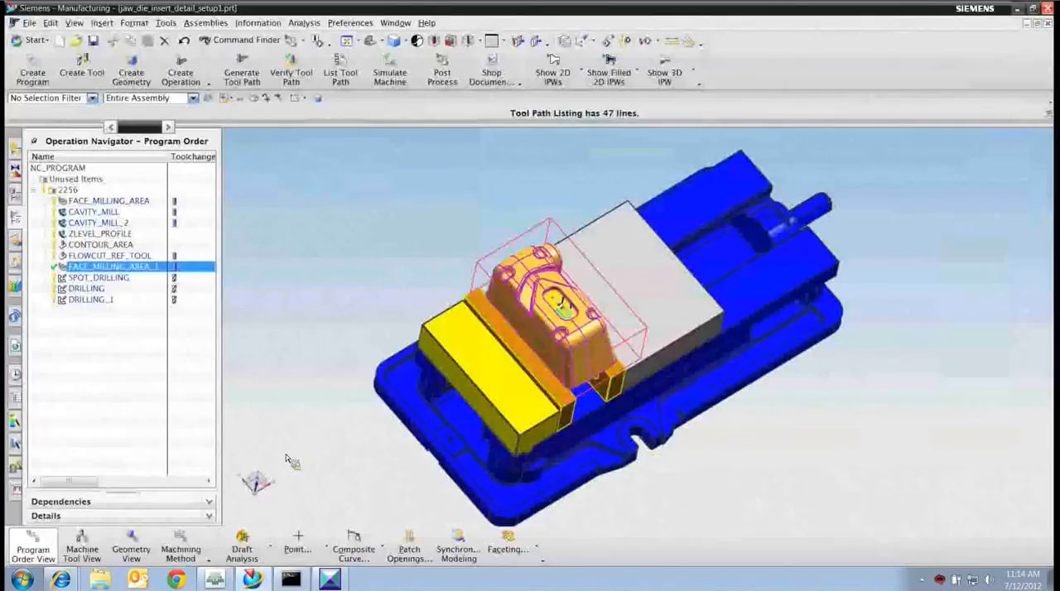
pyautogui.click(443, 70)
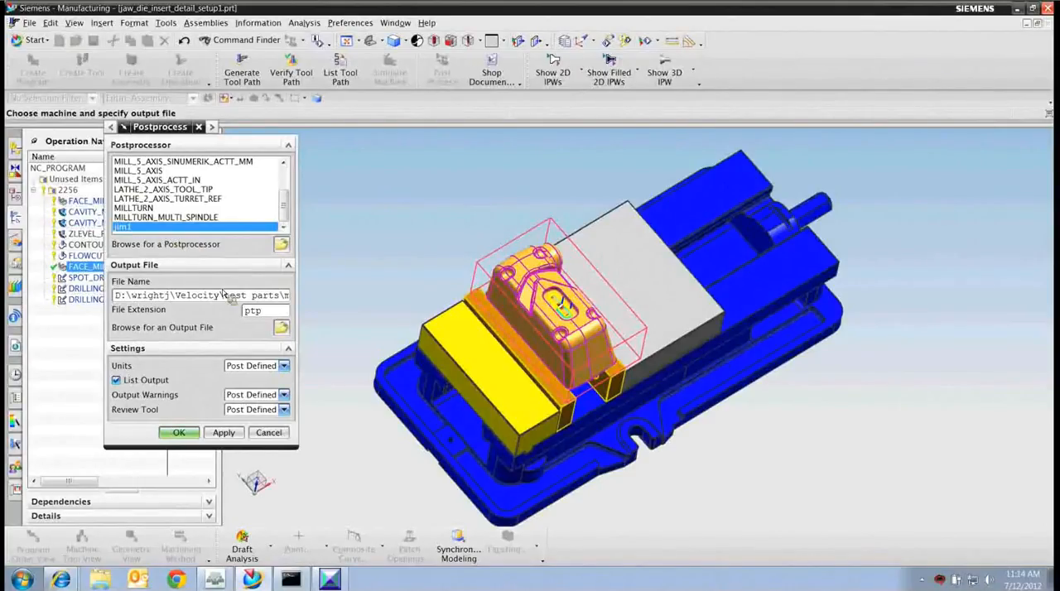
pyautogui.click(188, 435)
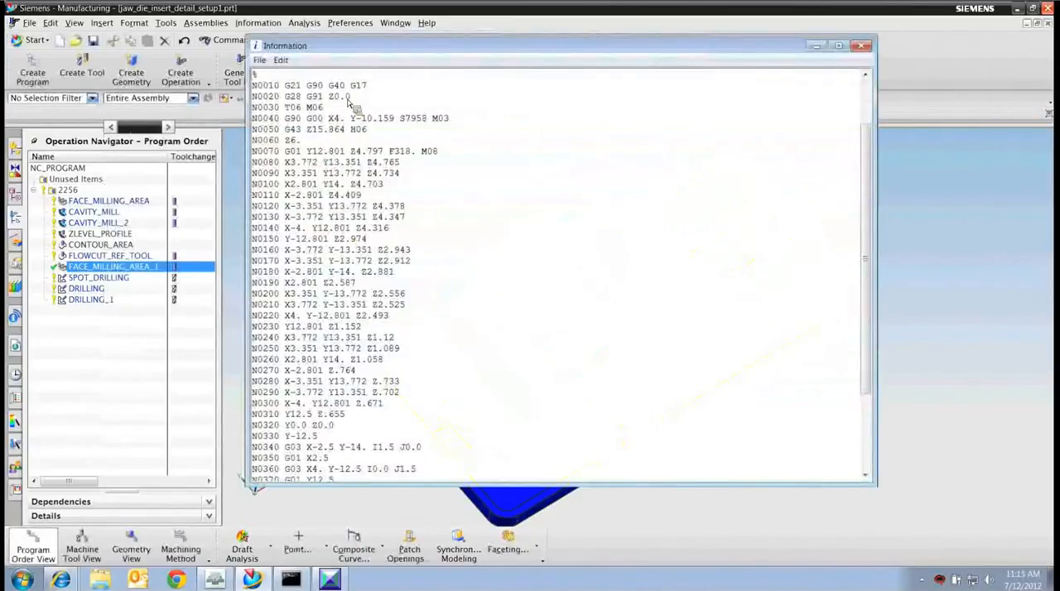
# Examine the units code, the absolute mode code and the tool change line in the posted NC listing, and close the listing.
pyautogui.moveTo(285, 86); pyautogui.dragTo(304, 88)
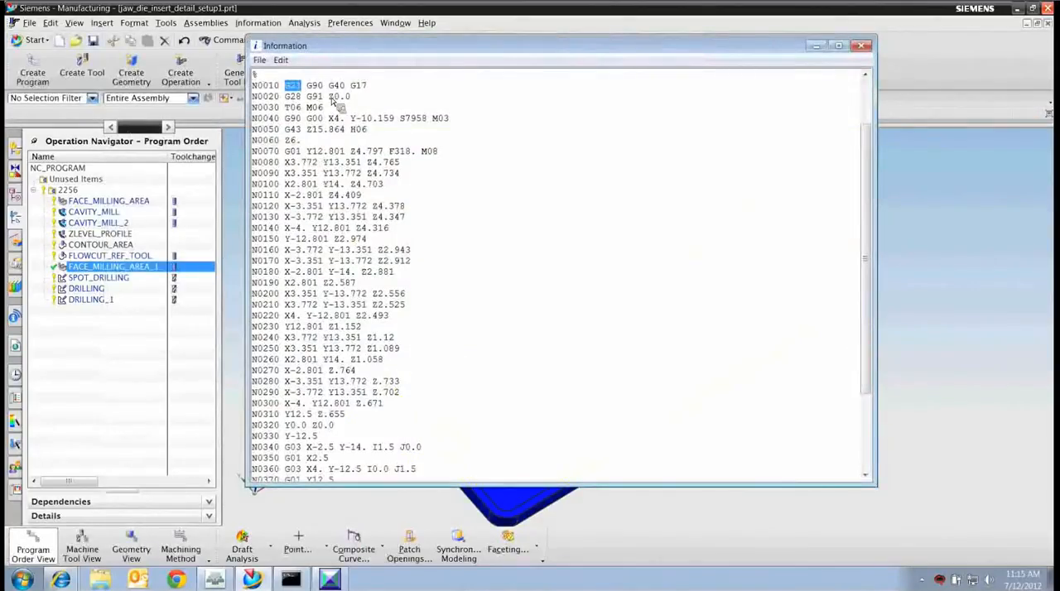
pyautogui.click(326, 88)
pyautogui.moveTo(324, 88); pyautogui.dragTo(299, 91)
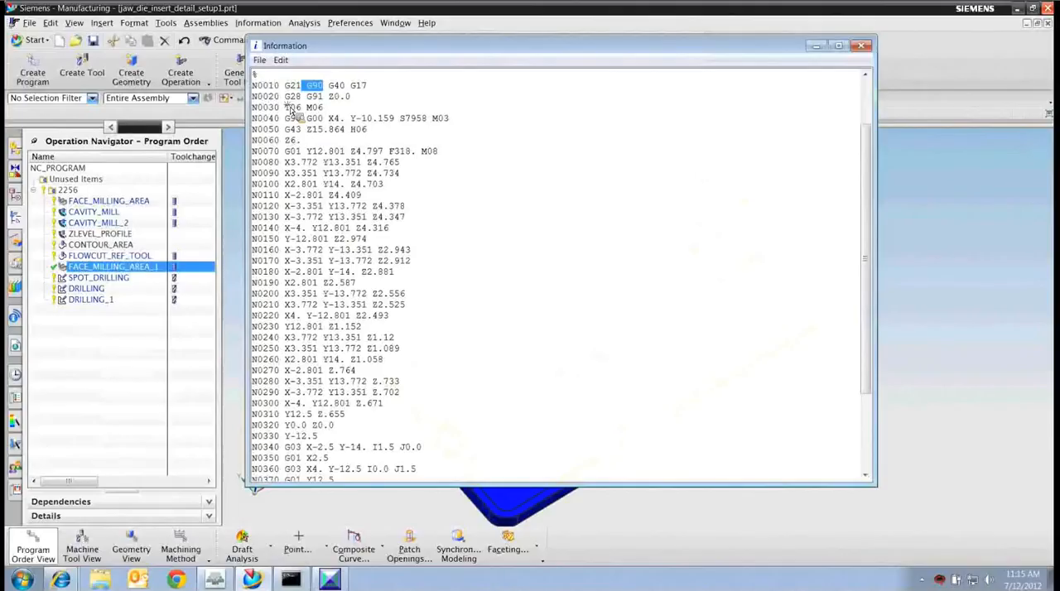
pyautogui.tripleClick(291, 109)
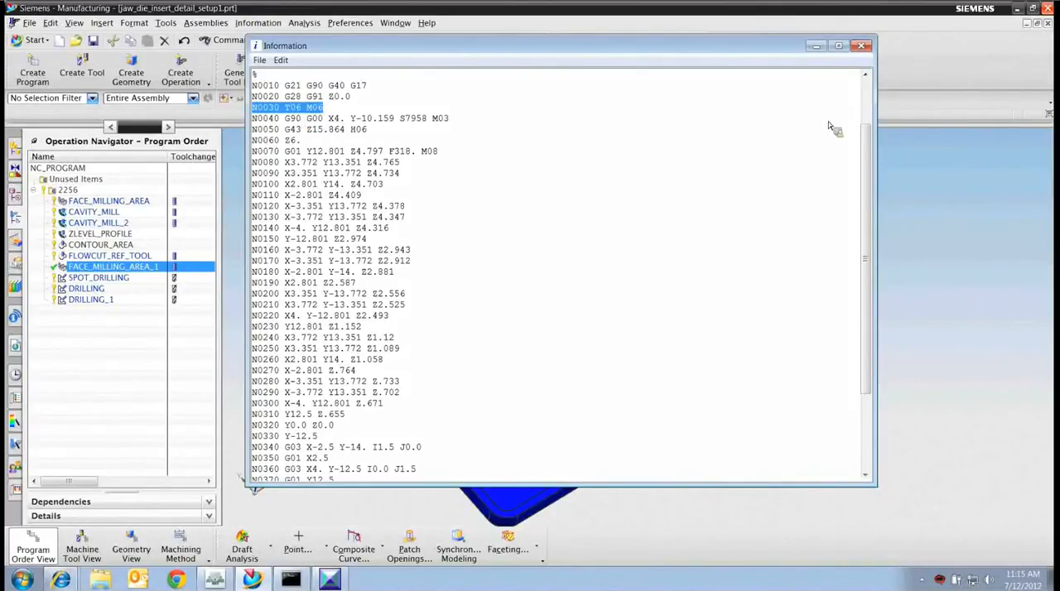
pyautogui.click(862, 46)
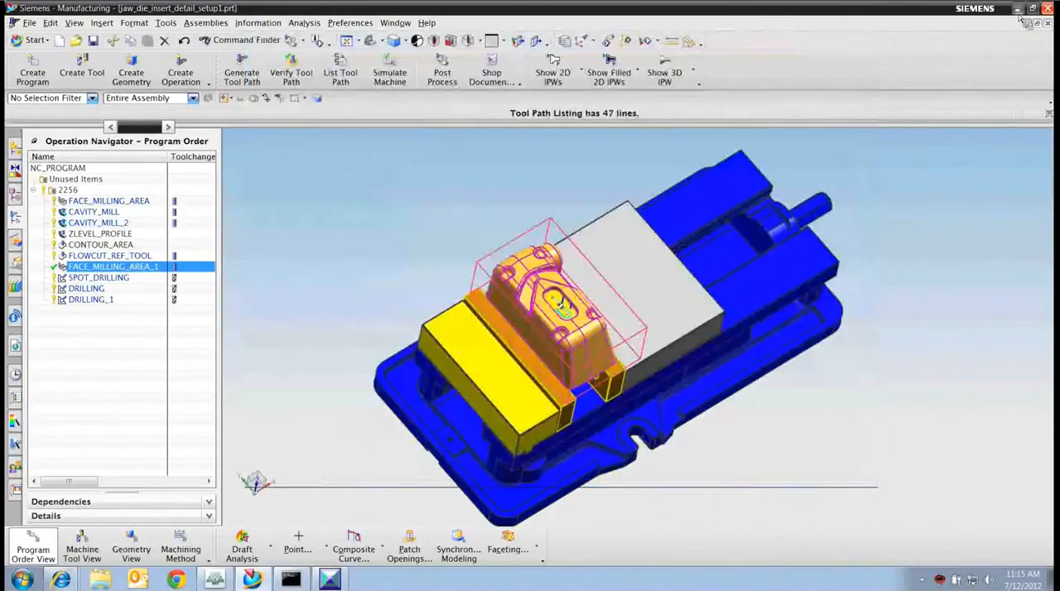
# Return to Post Builder, browse the MOM variables and search them for "tool".
pyautogui.click(1018, 10)
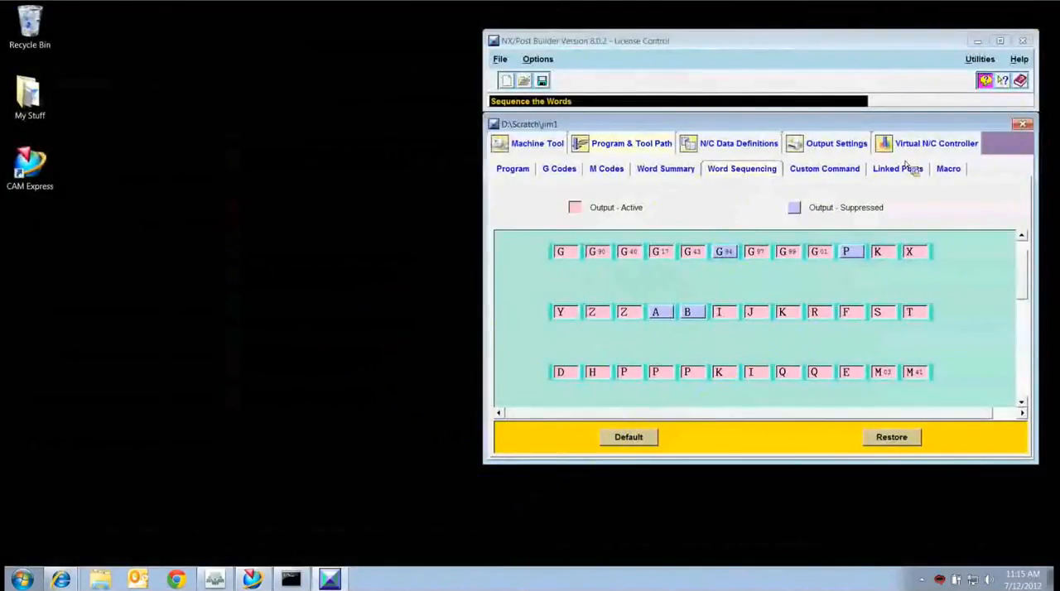
pyautogui.click(981, 65)
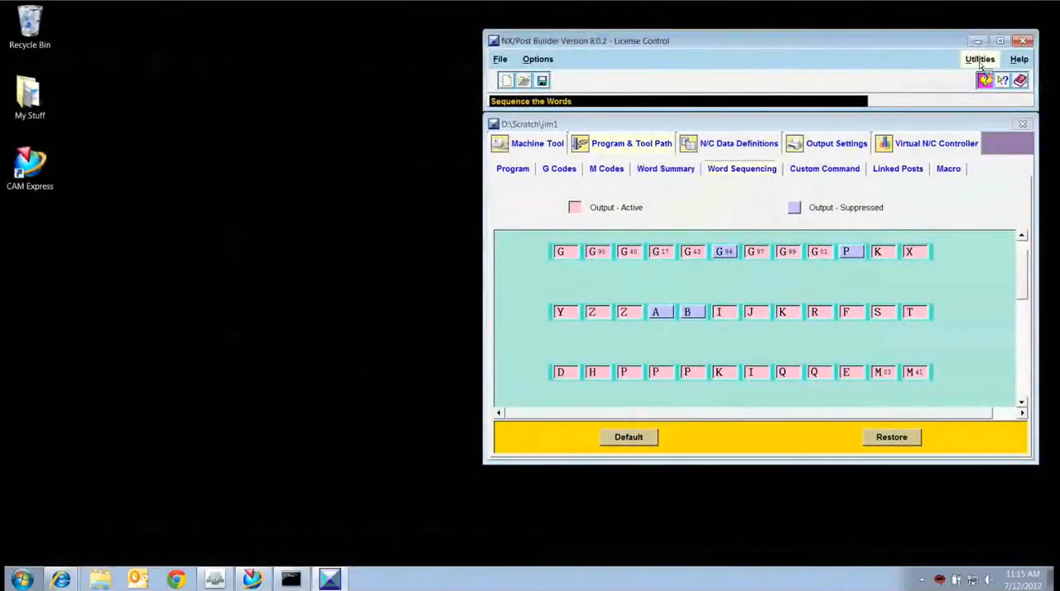
pyautogui.click(981, 63)
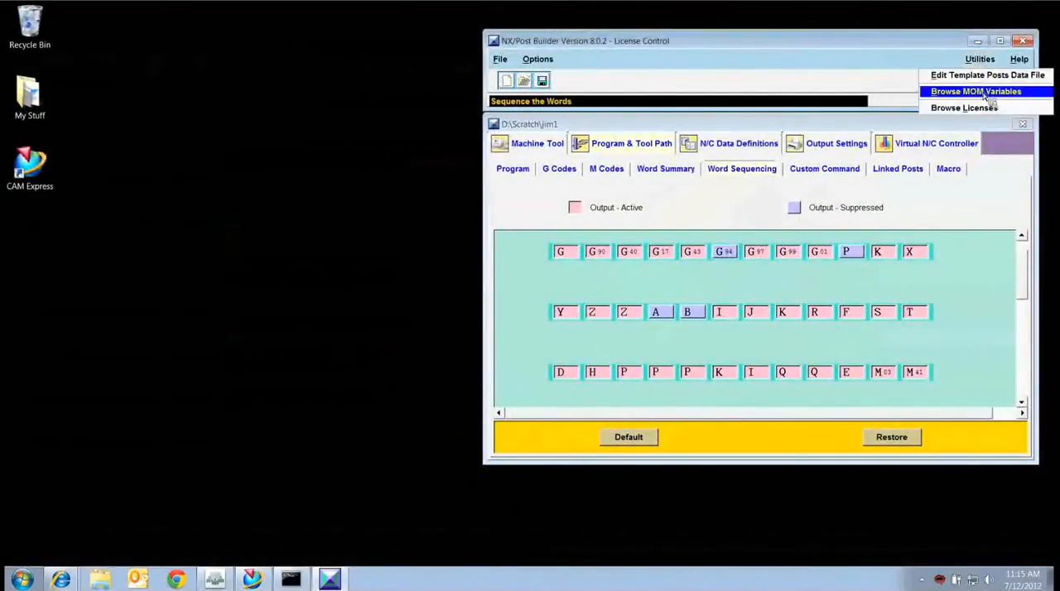
pyautogui.click(981, 92)
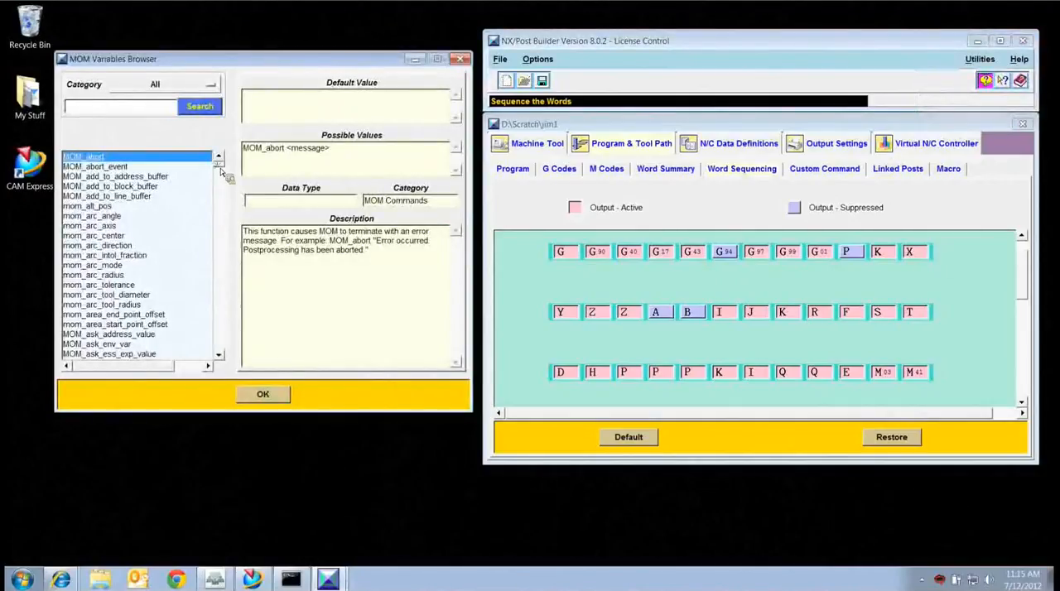
pyautogui.moveTo(219, 167); pyautogui.dragTo(219, 219)
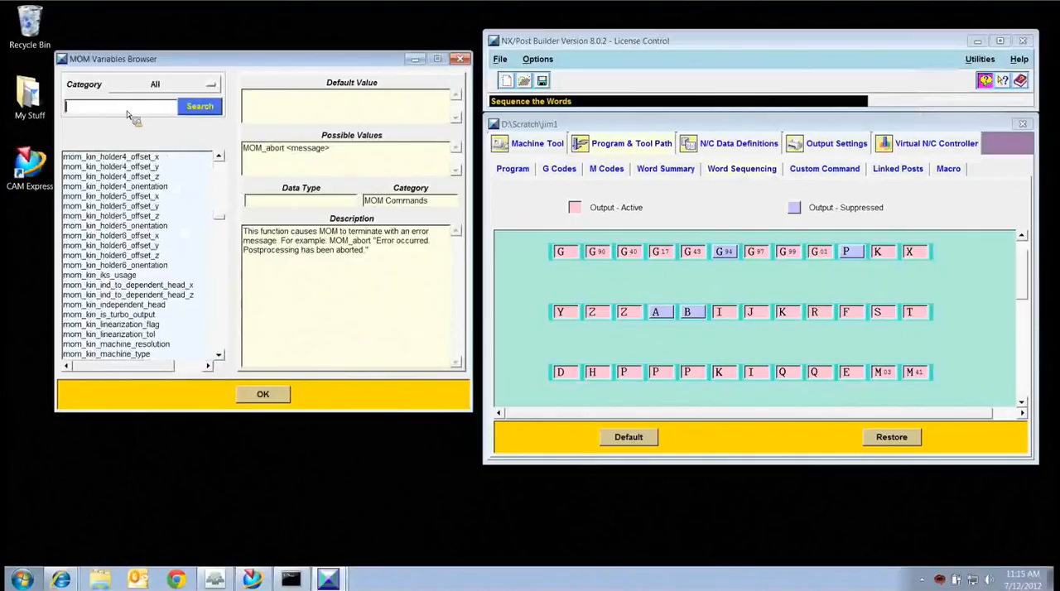
pyautogui.write('tool')
pyautogui.press('Return')
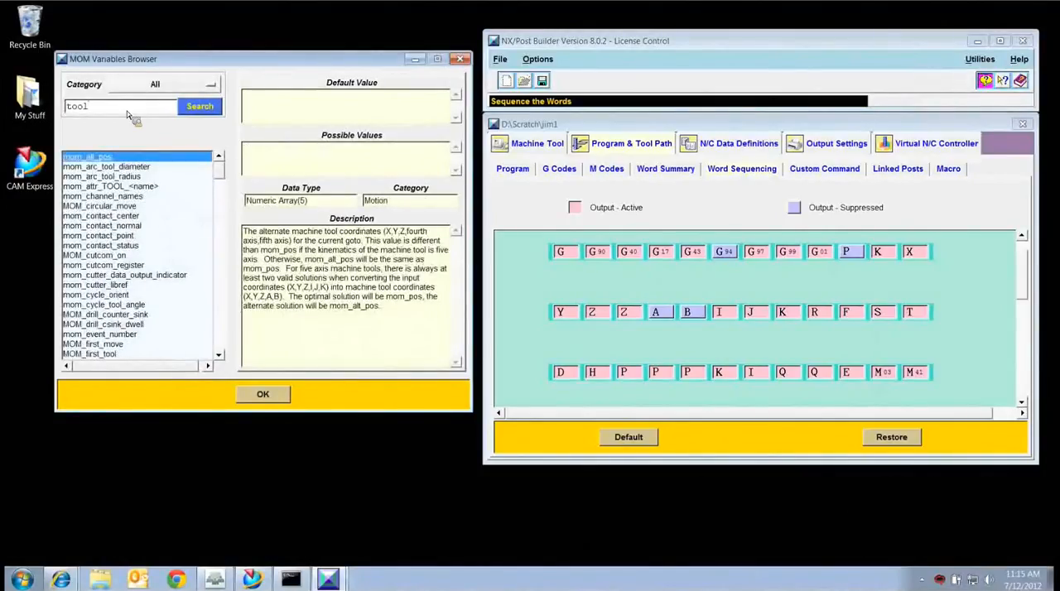
# Examine the descriptions of mom_tool_angle, mom_tool_diameter, mom_tool_heel_angle and mom_tool_insert_angle, and close the MOM variables browser.
pyautogui.click(221, 180)
pyautogui.moveTo(221, 213); pyautogui.dragTo(222, 261)
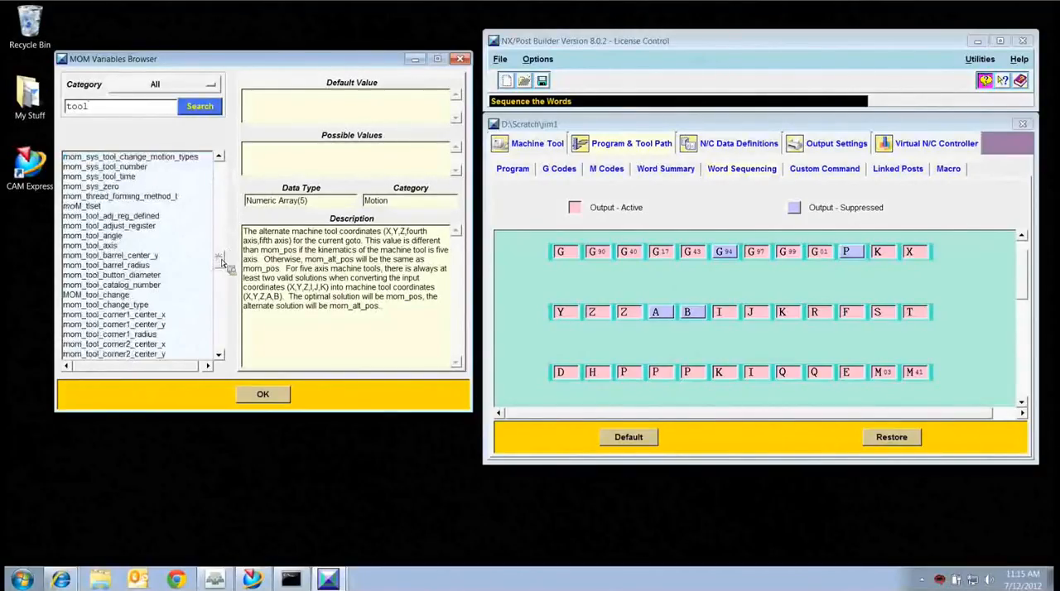
pyautogui.click(118, 236)
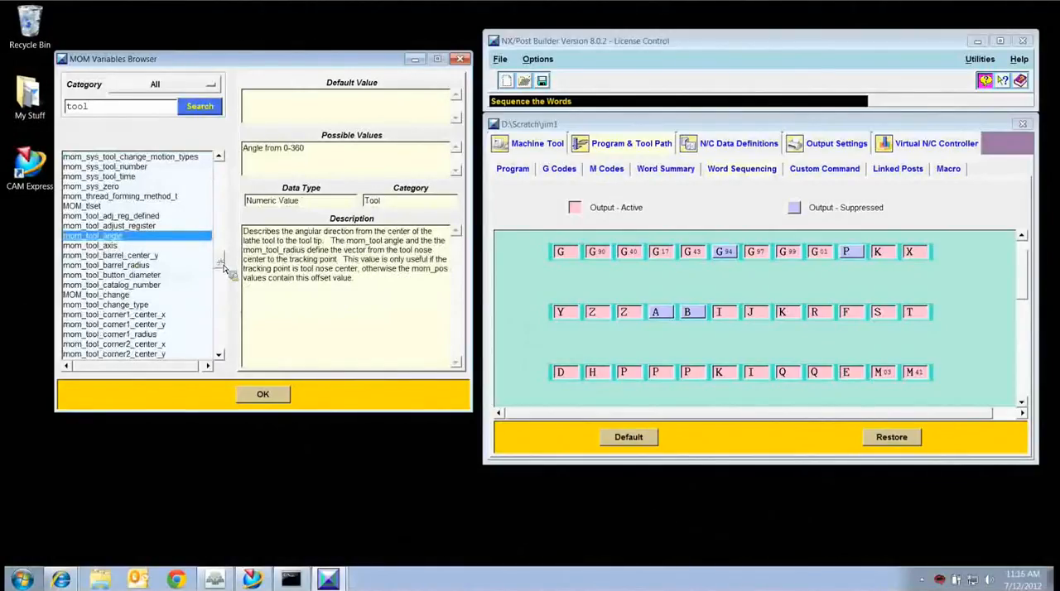
pyautogui.moveTo(222, 265); pyautogui.dragTo(222, 277)
pyautogui.click(140, 237)
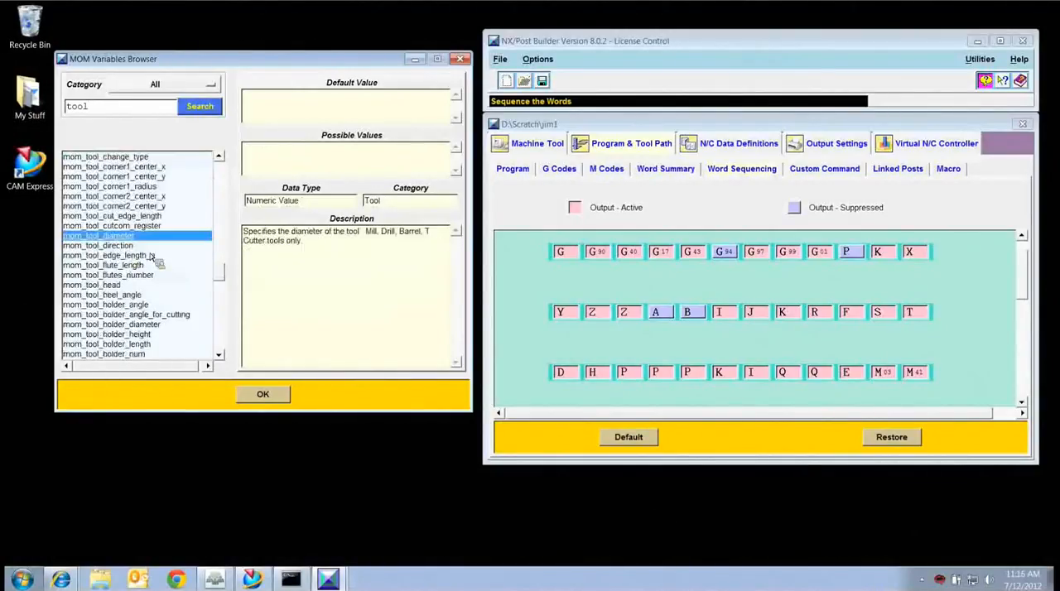
pyautogui.click(207, 294)
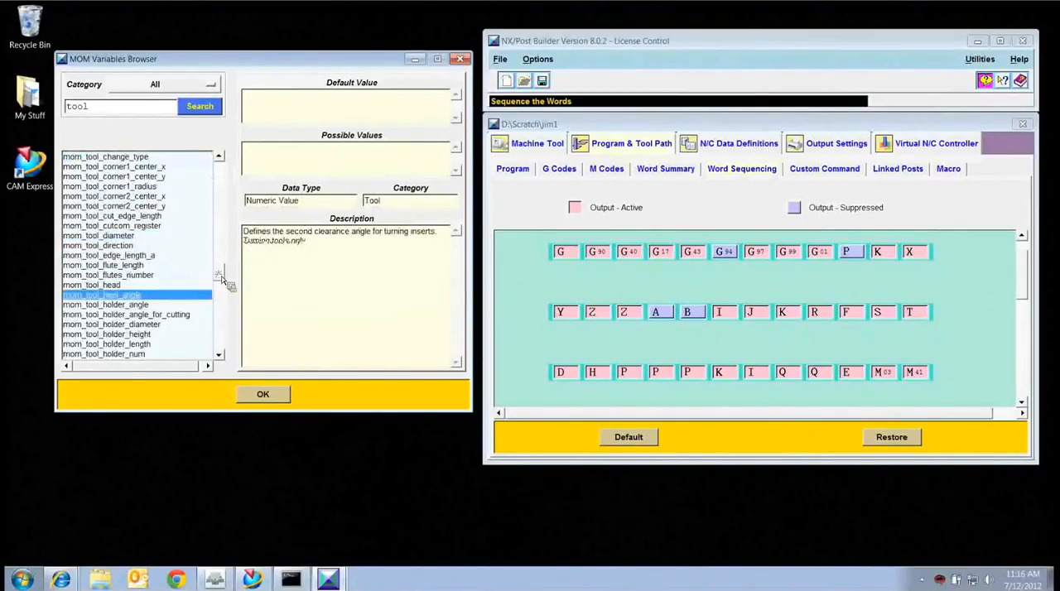
pyautogui.scroll(-5, 222, 279)
pyautogui.click(129, 256)
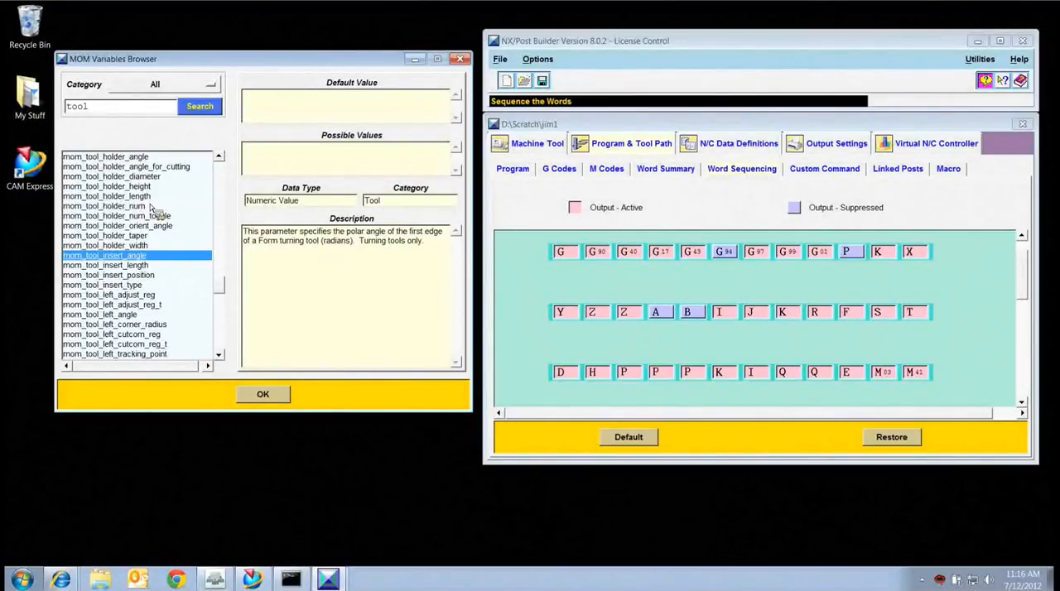
pyautogui.click(460, 61)
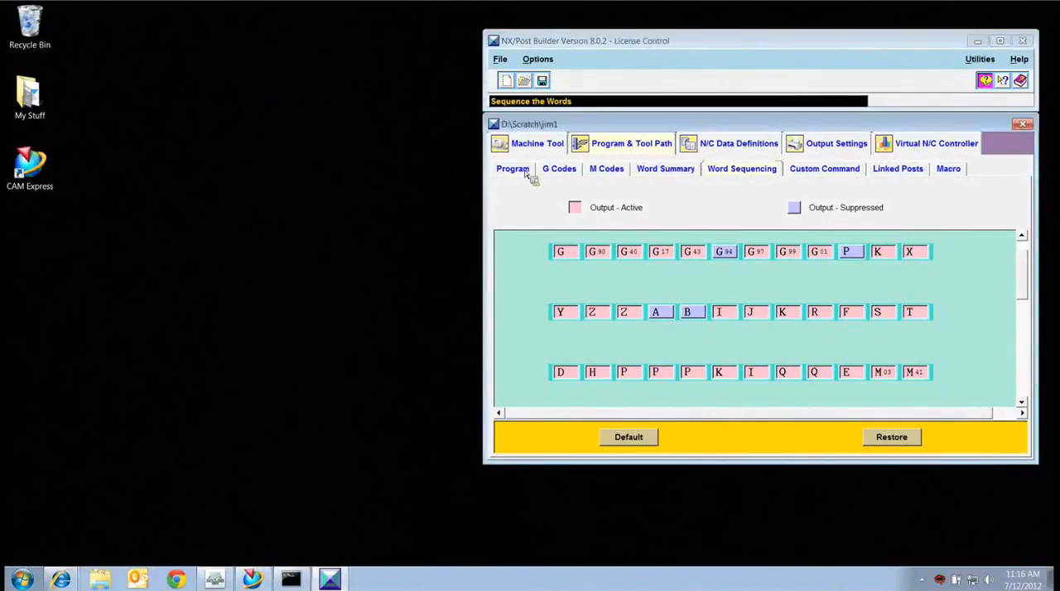
# Browse the post's custom commands and examine the code of PB_CMD_clamp_fourth_axis.
pyautogui.click(828, 173)
pyautogui.scroll(-7, 620, 285)
pyautogui.moveTo(628, 317)
pyautogui.mouseDown()
pyautogui.moveTo(632, 375)
pyautogui.moveTo(630, 307)
pyautogui.mouseUp()
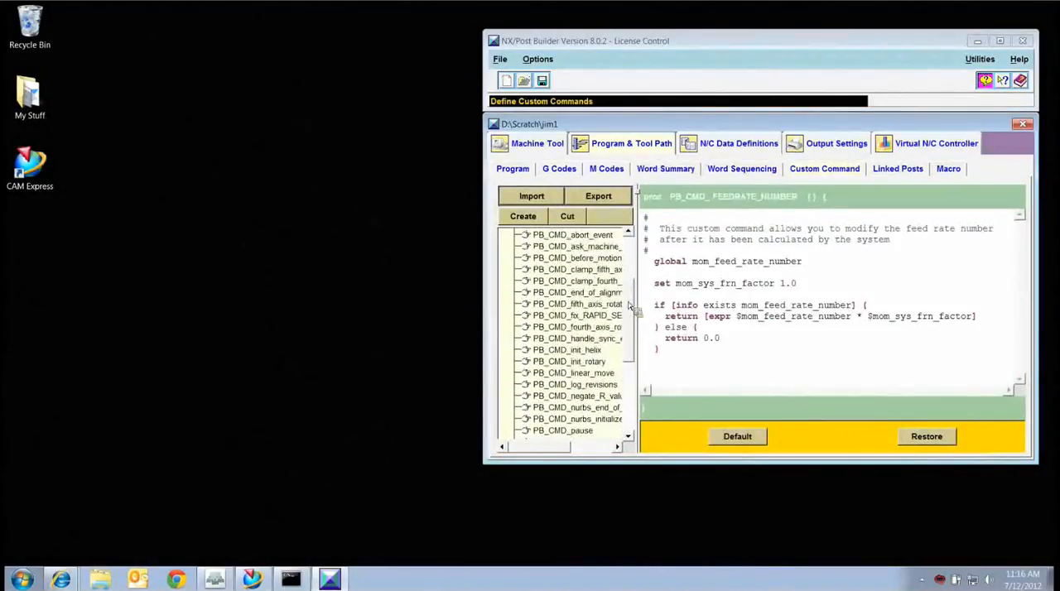
pyautogui.click(577, 281)
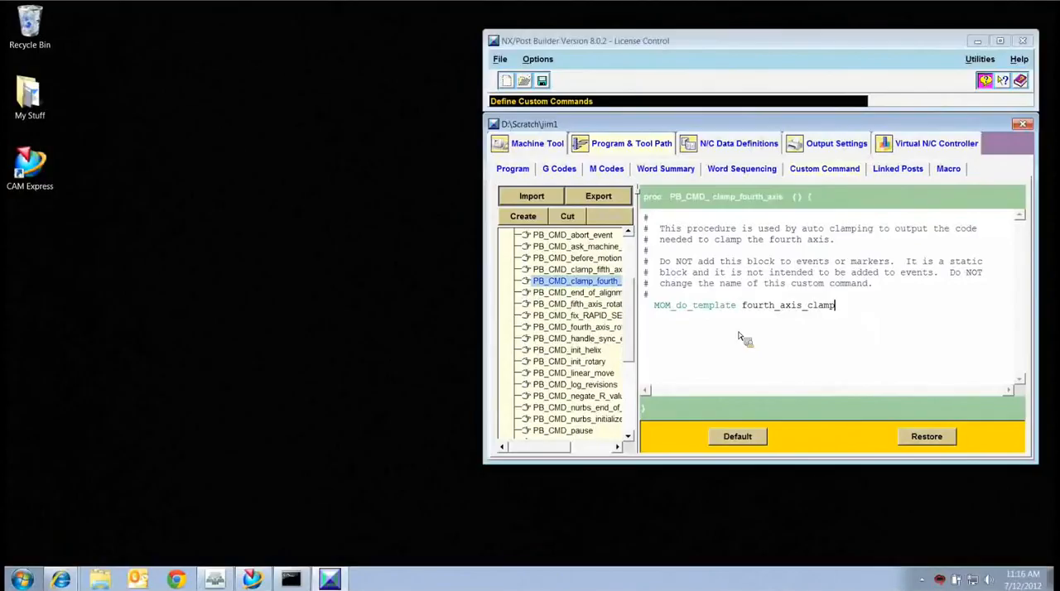
pyautogui.scroll(3, 631, 294)
pyautogui.scroll(1, 631, 294)
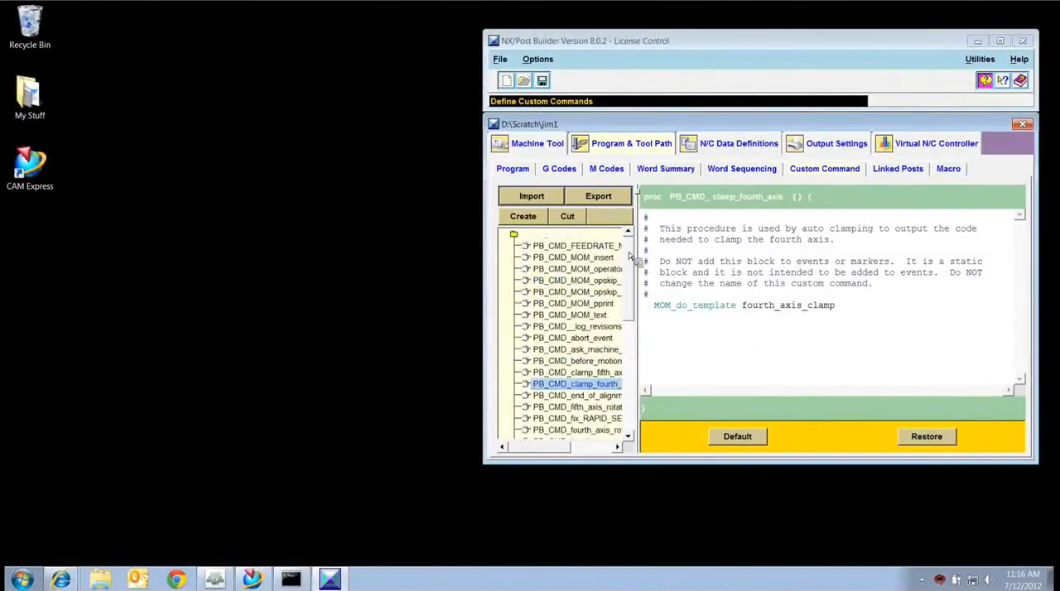
pyautogui.moveTo(645, 217); pyautogui.dragTo(647, 290)
pyautogui.click(647, 290)
# Import the PB_CMD_tool_information custom command from pb_cmd_tool_information.tcl and display its code in the custom command list.
pyautogui.click(553, 204)
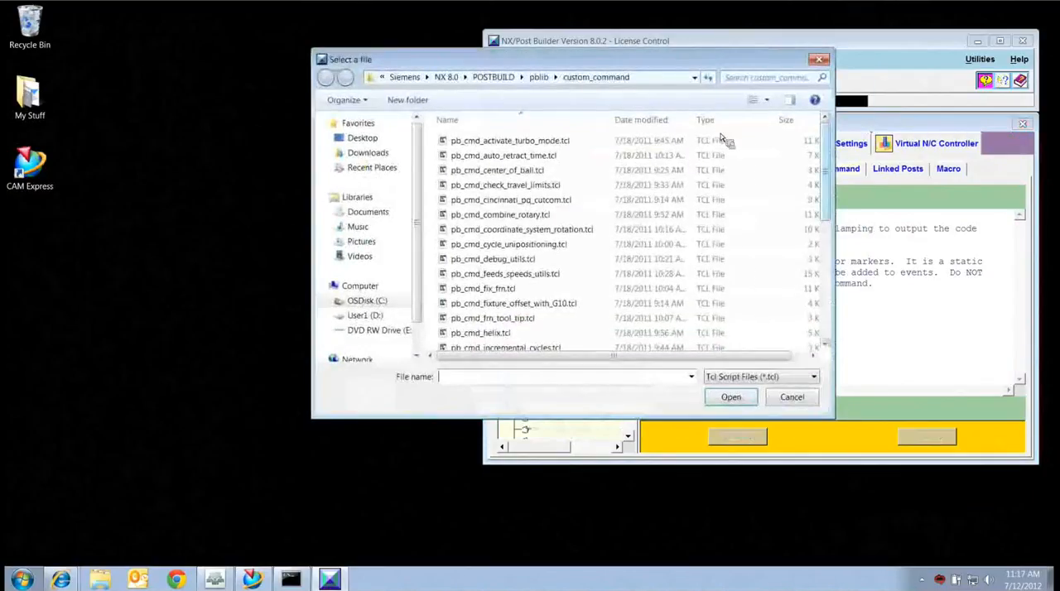
pyautogui.scroll(-1, 826, 162)
pyautogui.moveTo(825, 161); pyautogui.dragTo(826, 273)
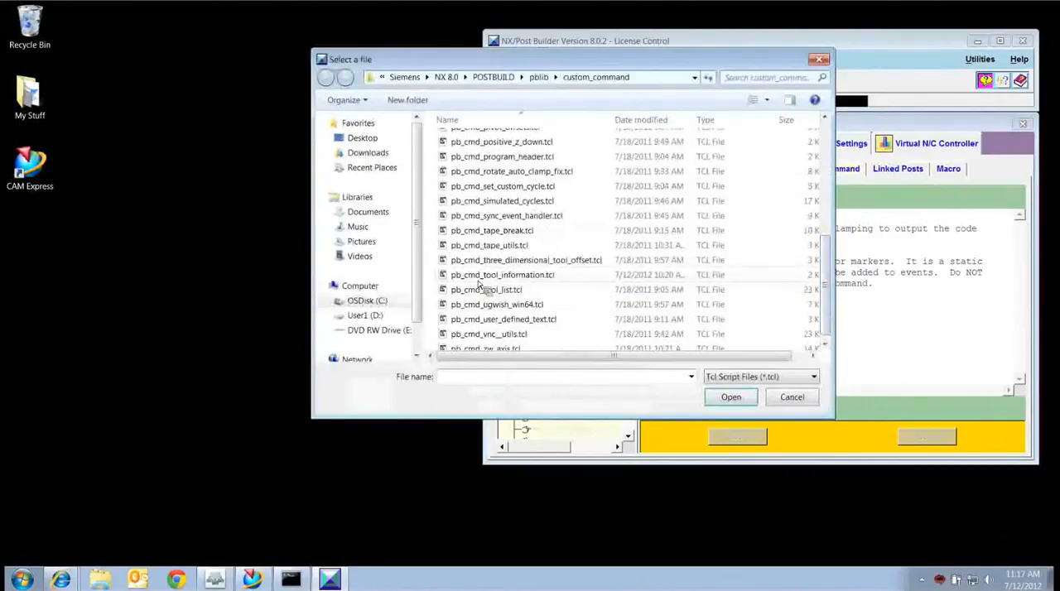
pyautogui.click(532, 279)
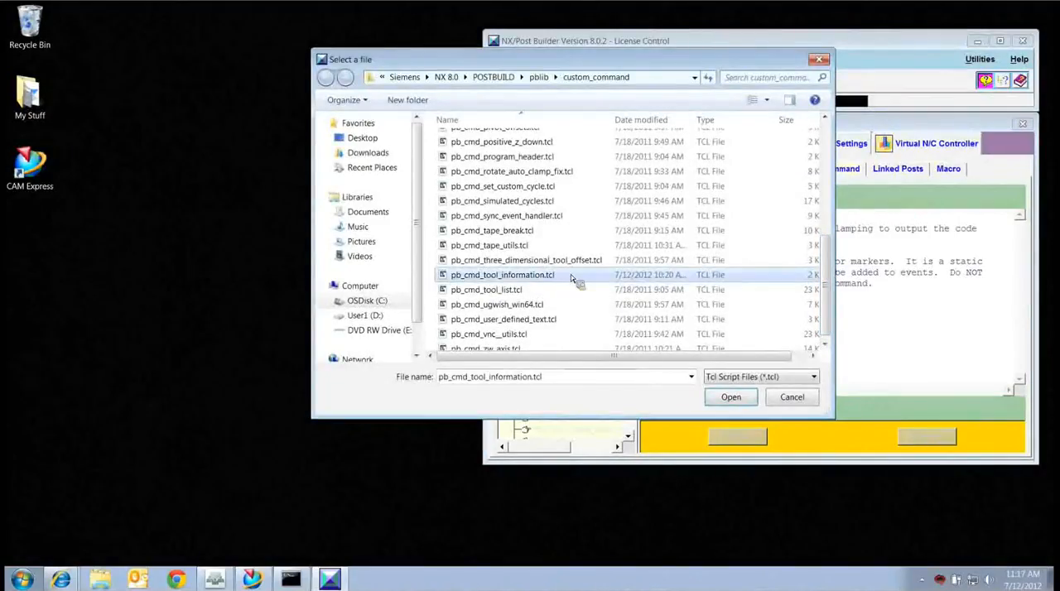
pyautogui.click(729, 399)
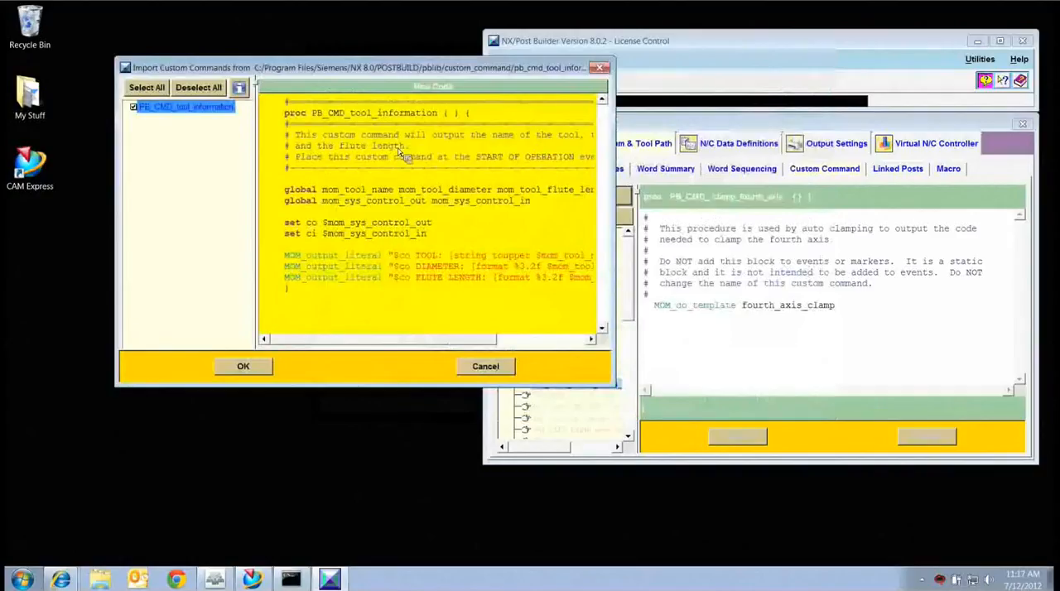
pyautogui.moveTo(619, 192); pyautogui.dragTo(708, 190)
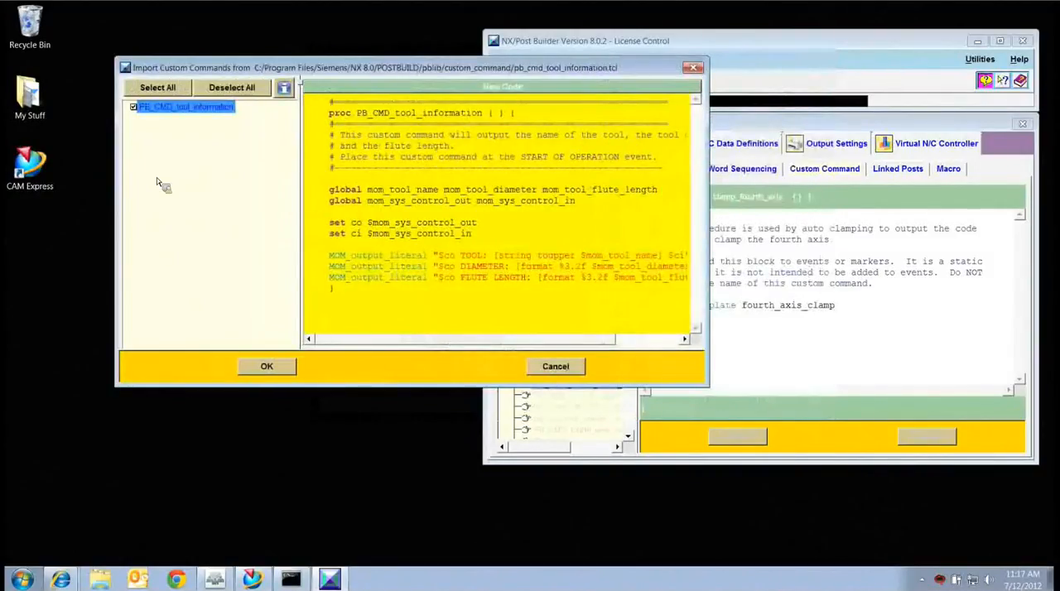
pyautogui.click(264, 368)
pyautogui.moveTo(629, 290); pyautogui.dragTo(644, 402)
pyautogui.click(589, 427)
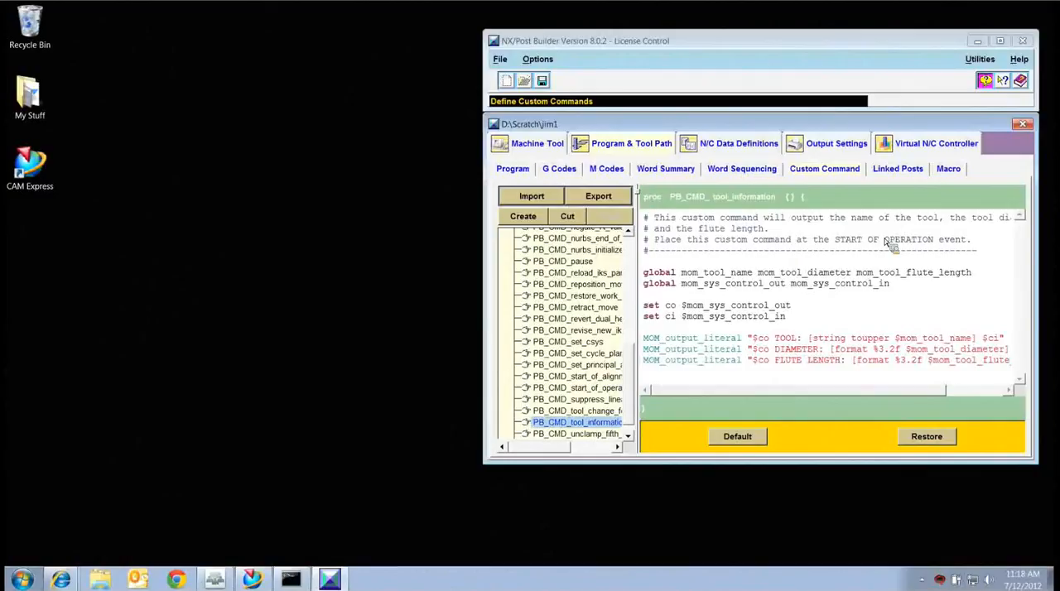
# Examine the blocks in the Program Start, Operation Start and Program End sequences.
pyautogui.click(512, 169)
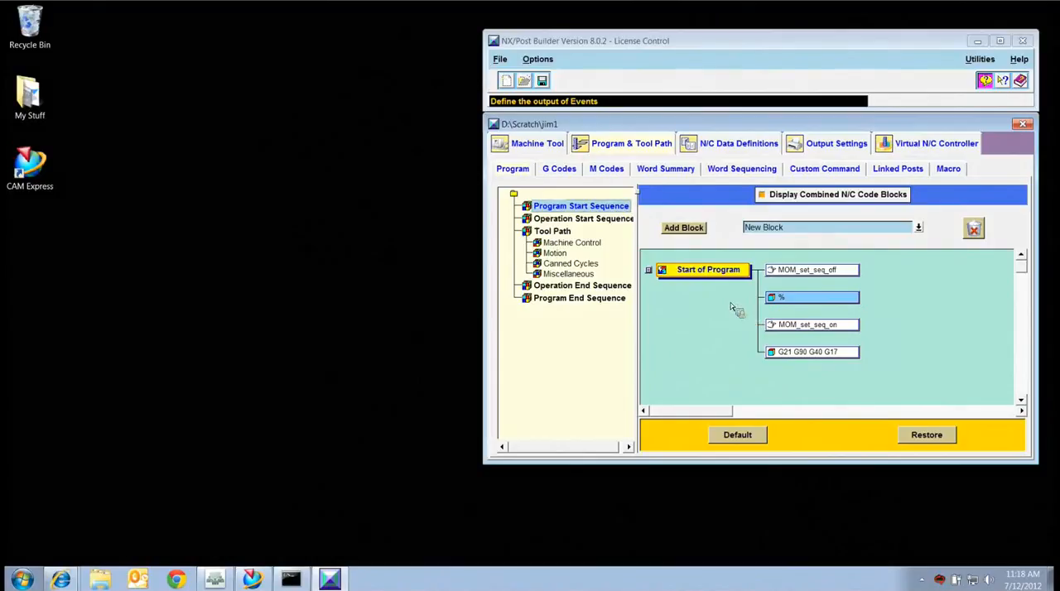
pyautogui.click(581, 221)
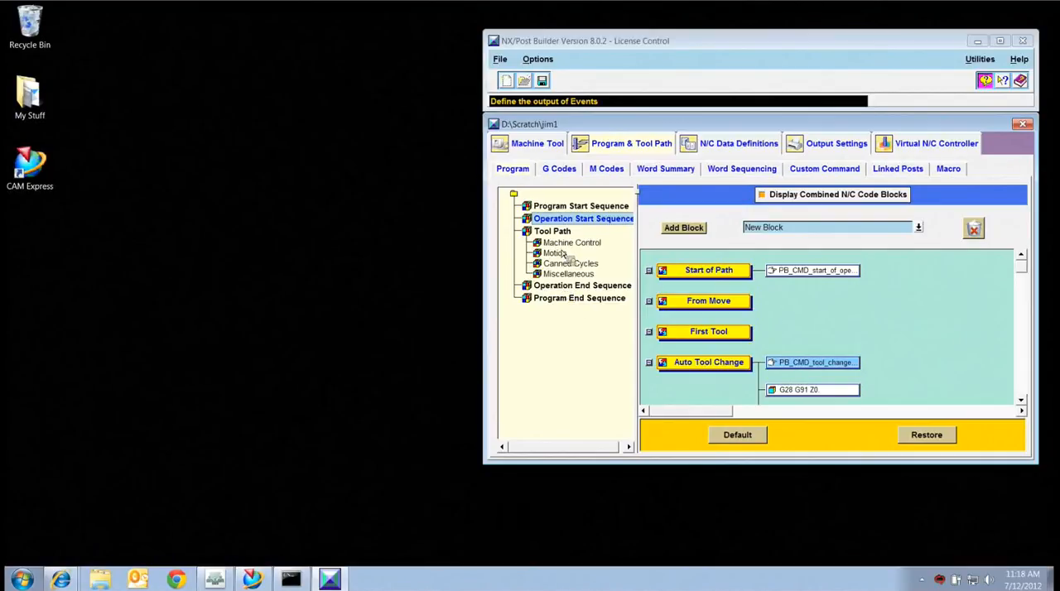
pyautogui.click(569, 303)
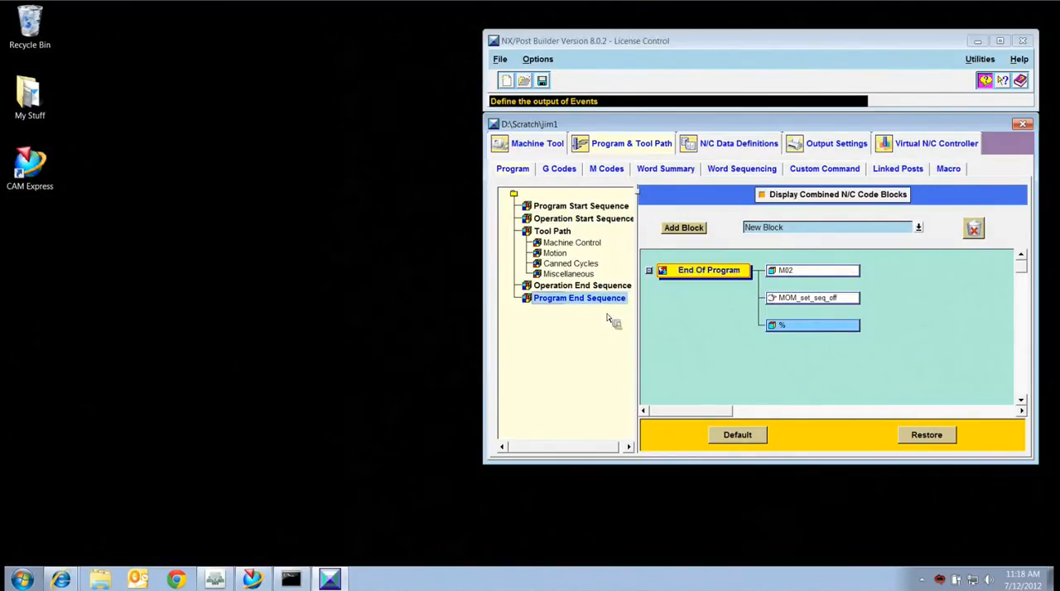
# Add the PB_CMD_tool_information custom command ahead of the existing command in the Operation Start Sequence's Start of Path event.
pyautogui.click(570, 220)
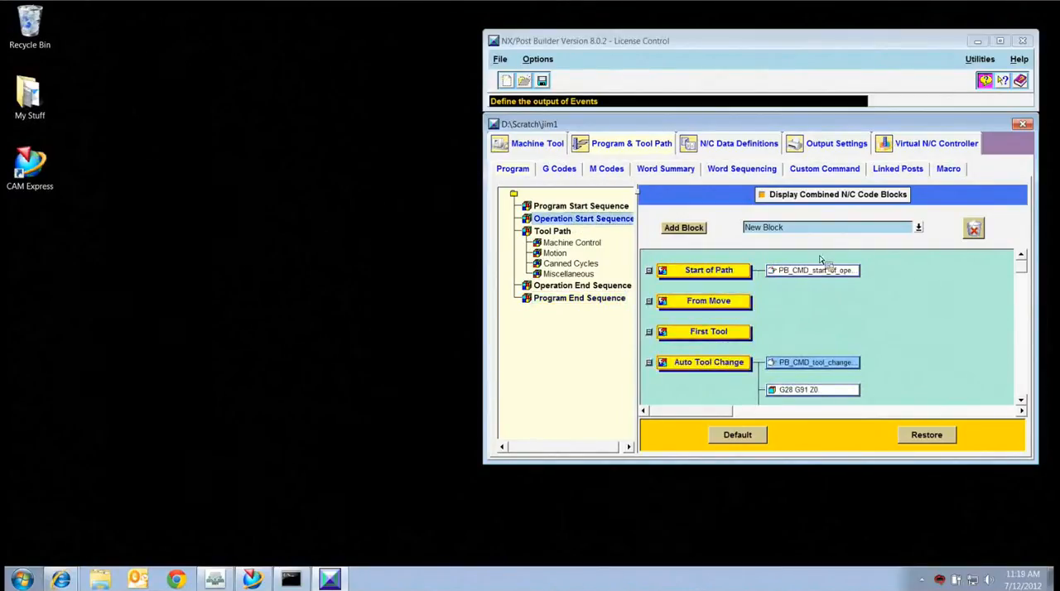
pyautogui.click(919, 228)
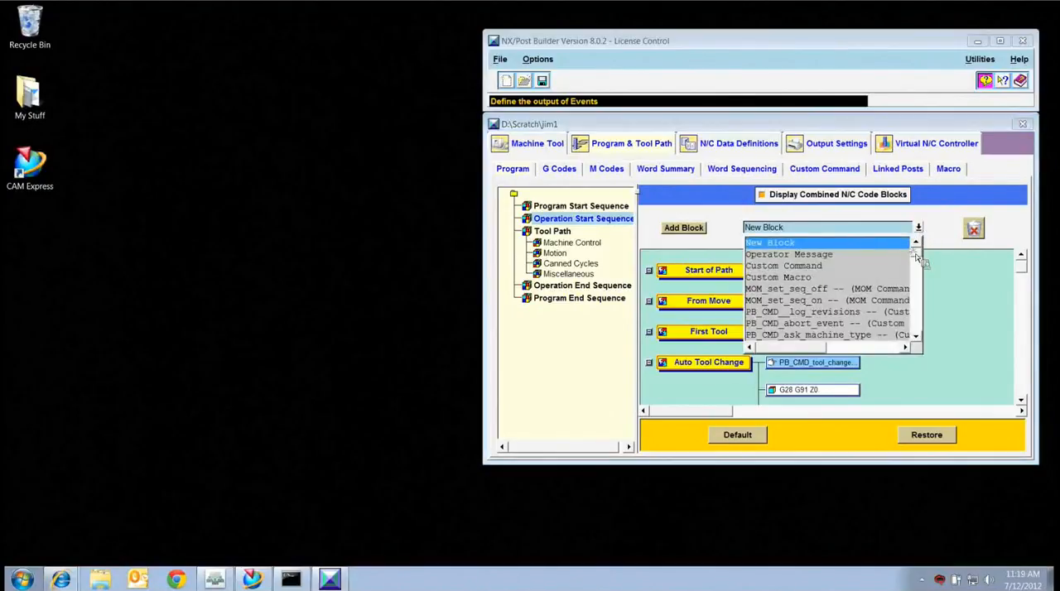
pyautogui.scroll(-10, 917, 282)
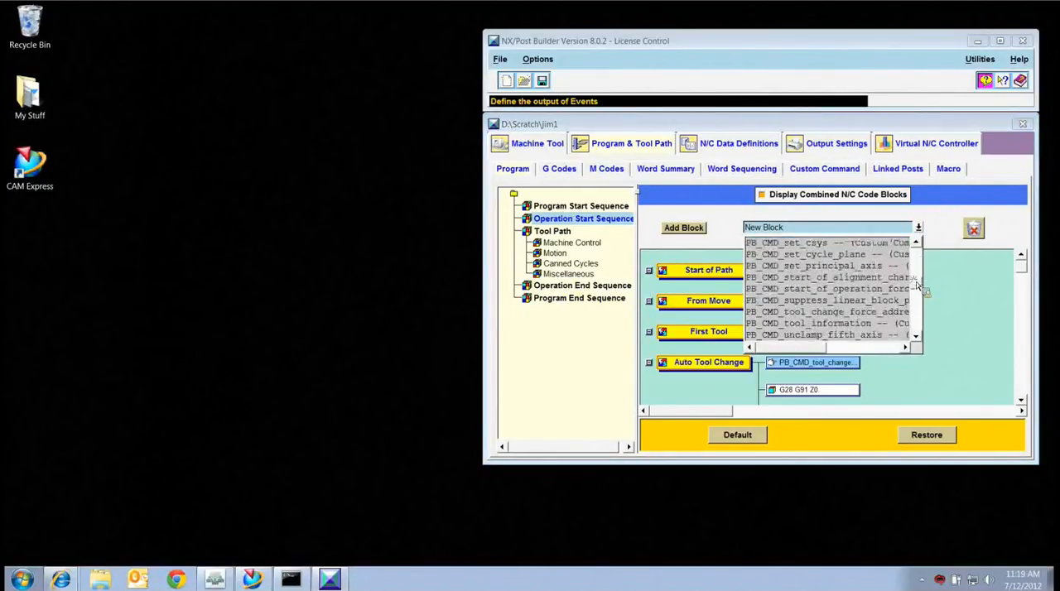
pyautogui.click(830, 324)
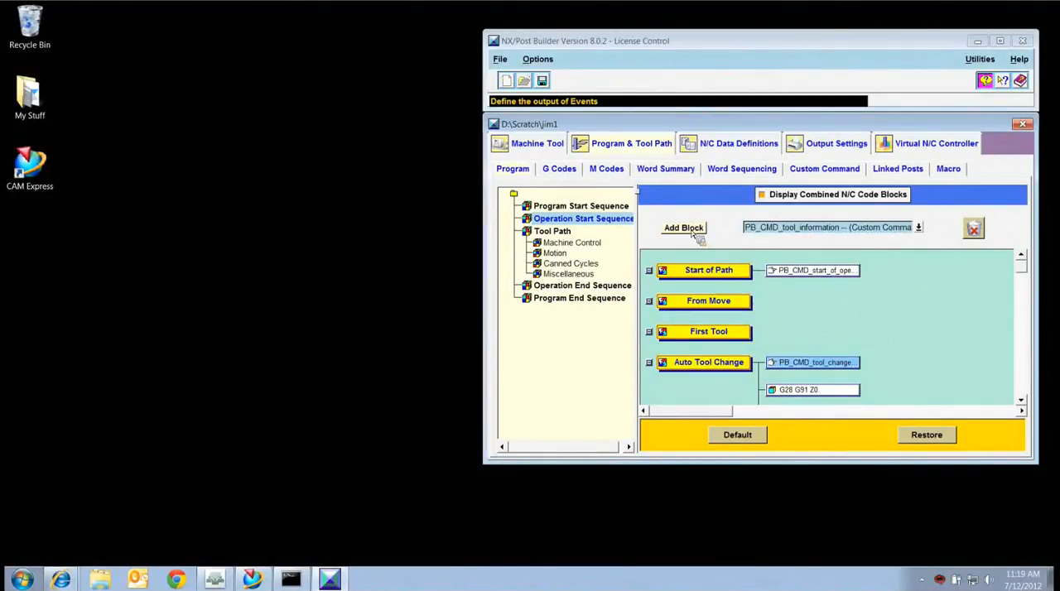
pyautogui.moveTo(694, 235); pyautogui.dragTo(874, 265)
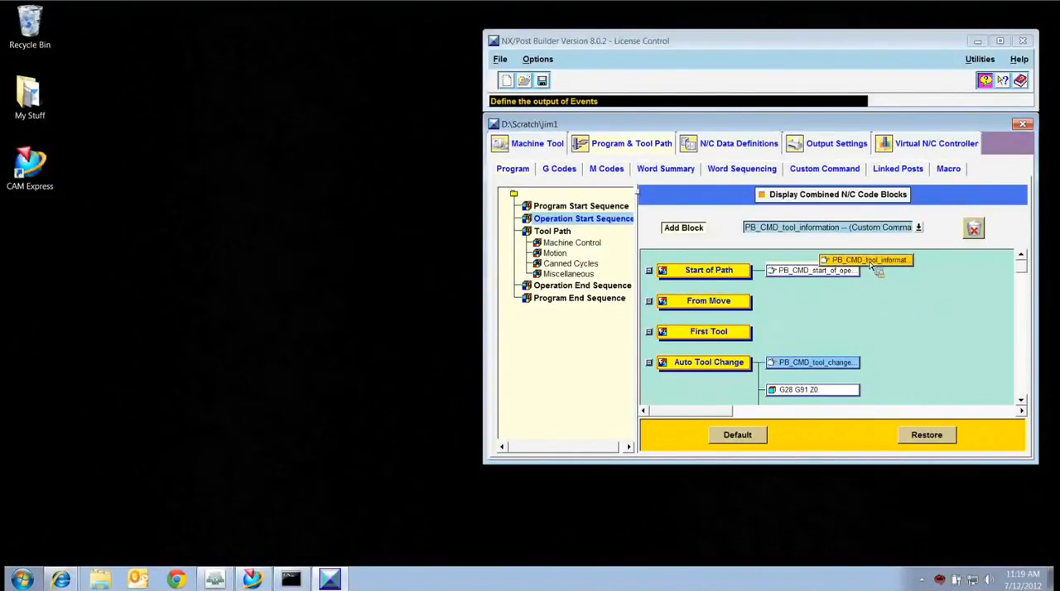
pyautogui.moveTo(870, 263); pyautogui.dragTo(870, 265)
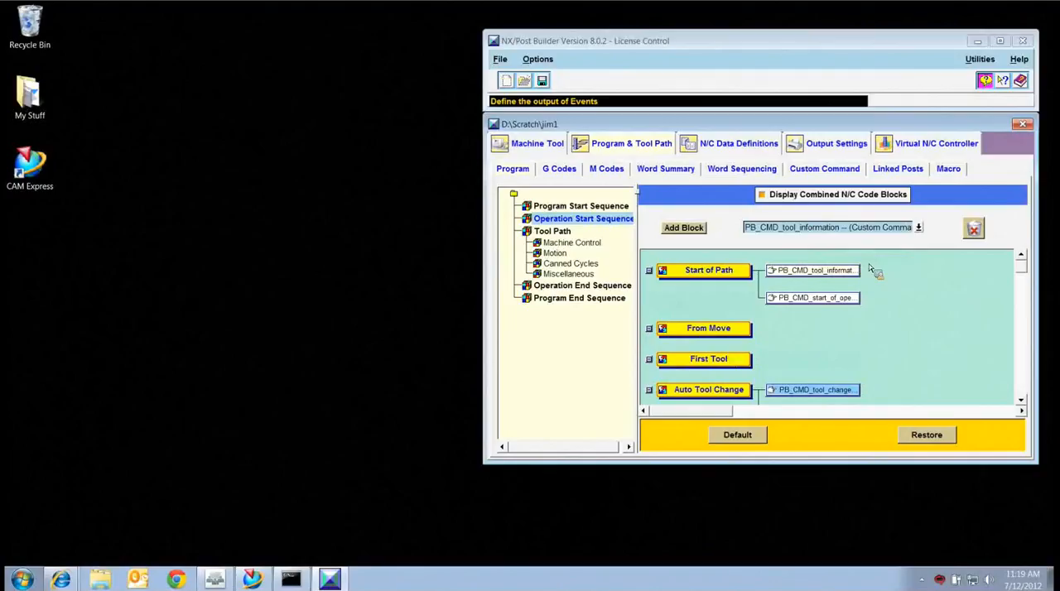
# Review the code of the PB_CMD_tool_information block in Start of Path, and save the post with encrypted output.
pyautogui.doubleClick(828, 277)
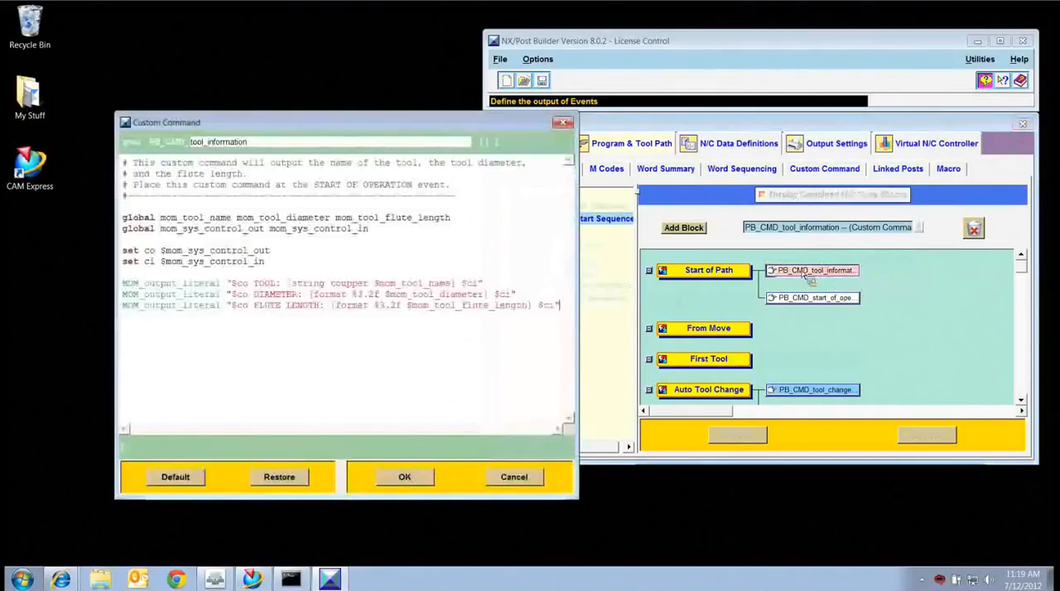
pyautogui.moveTo(578, 263); pyautogui.dragTo(712, 263)
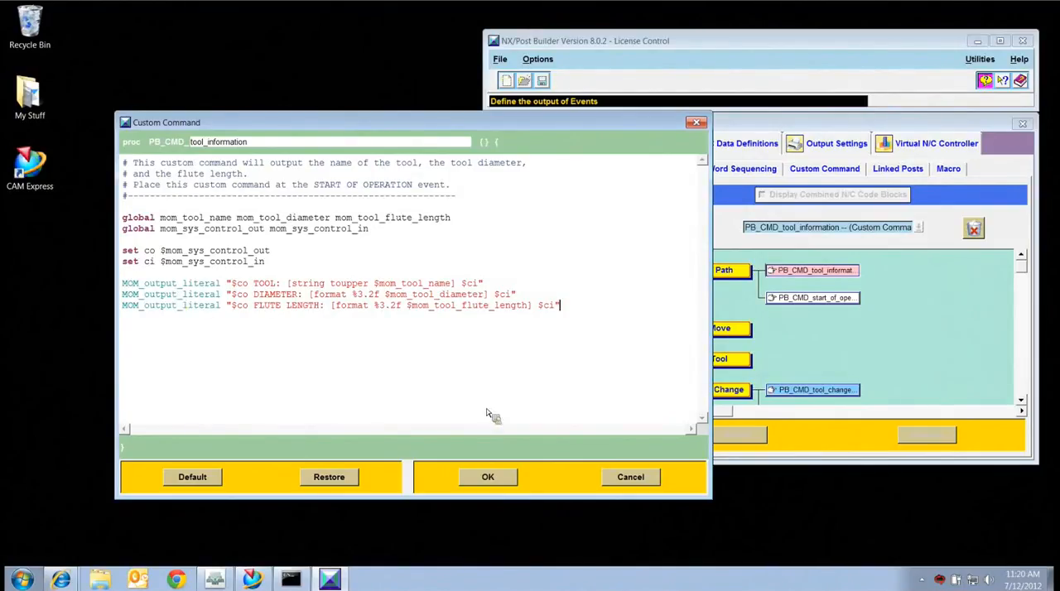
pyautogui.click(510, 474)
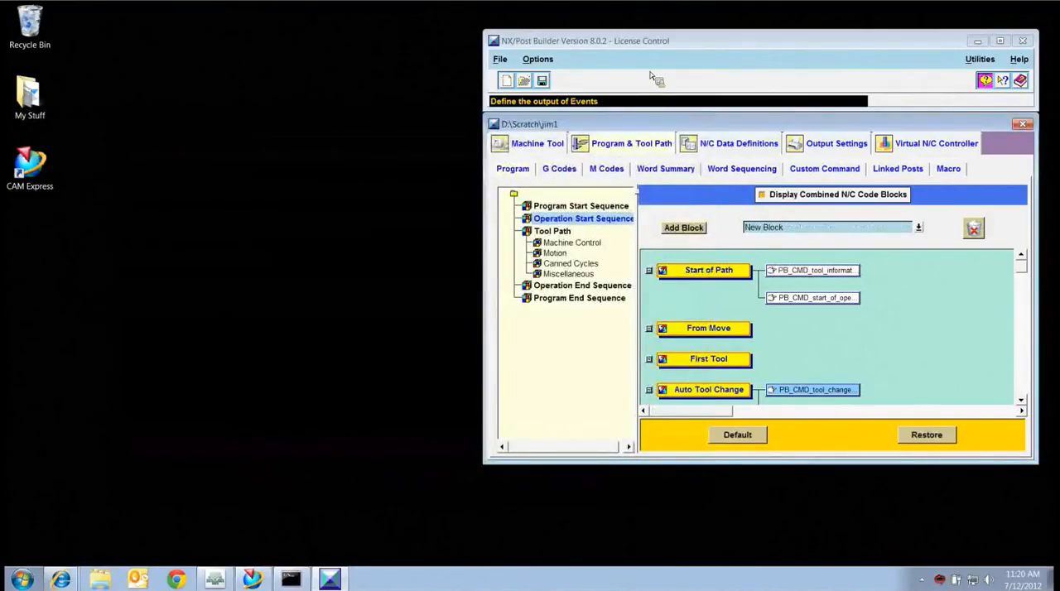
pyautogui.click(542, 81)
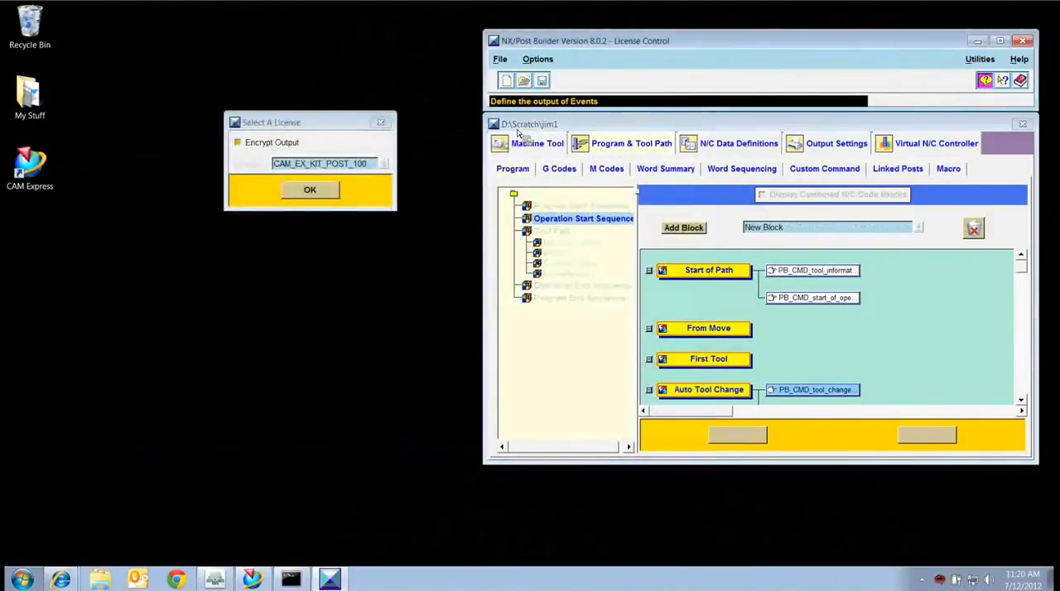
pyautogui.click(328, 191)
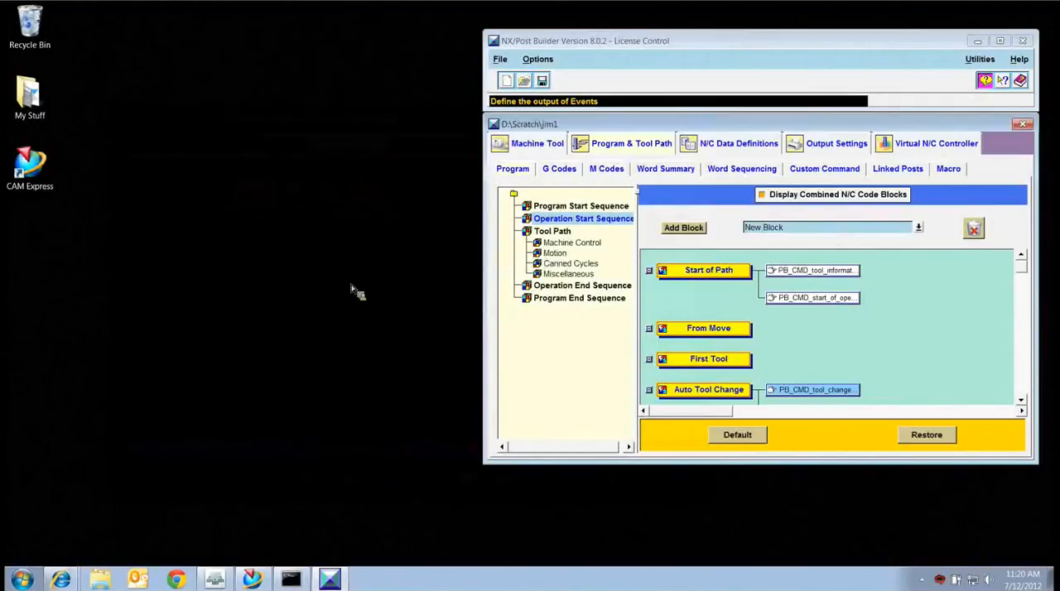
# Switch to the NX Manufacturing session and post process FACE_MILLING_AREA_1 with jim1, overwriting the existing output file.
pyautogui.click(254, 579)
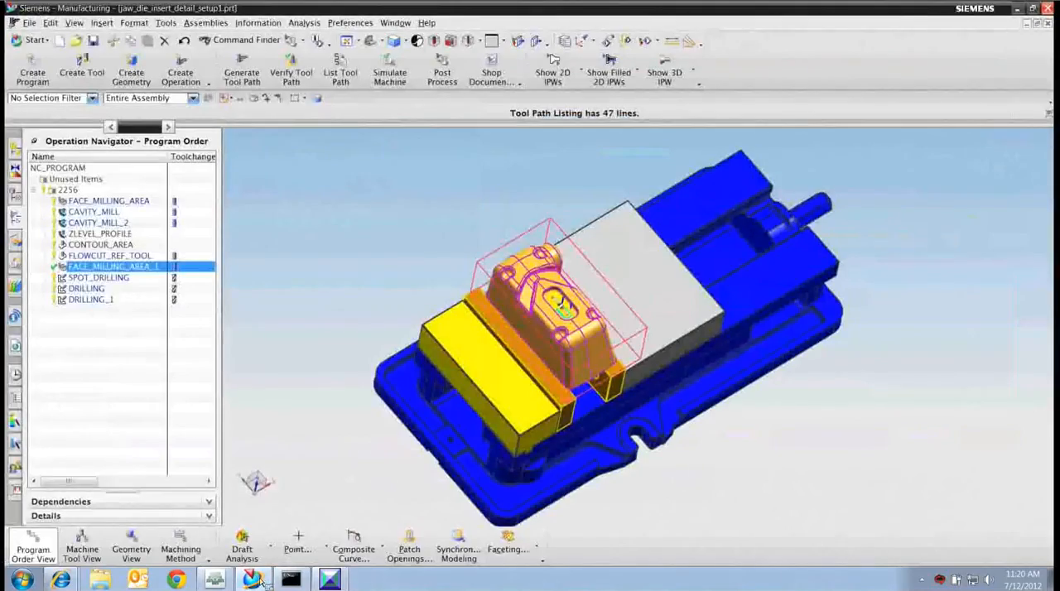
pyautogui.click(443, 77)
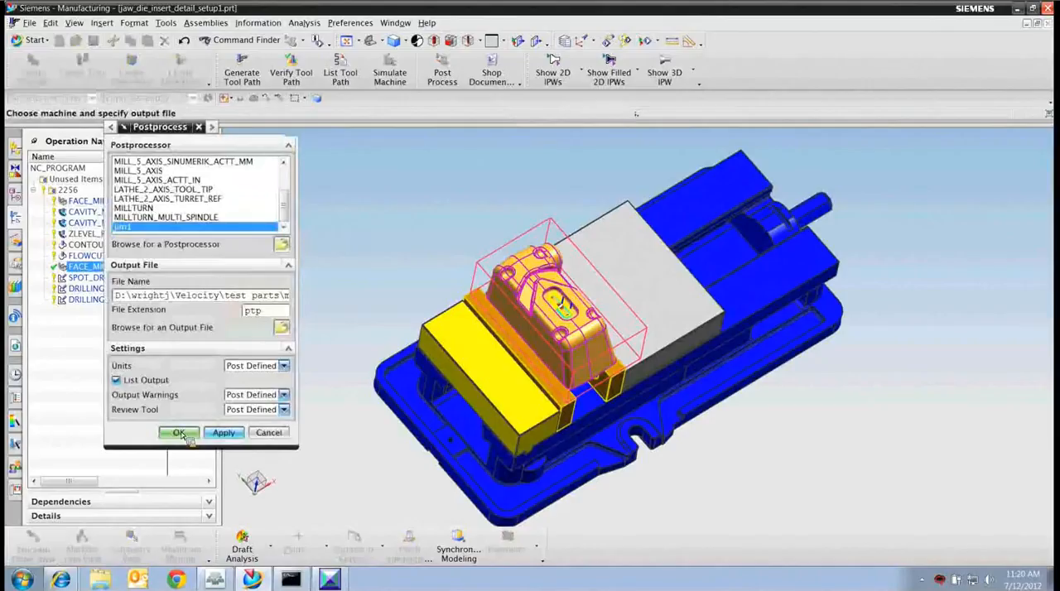
pyautogui.click(179, 433)
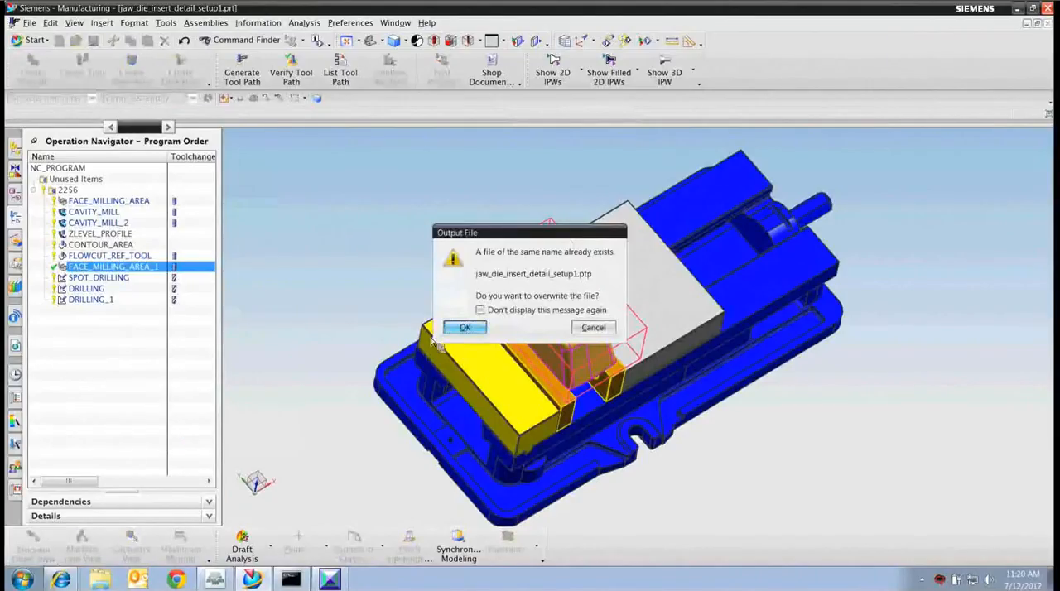
pyautogui.click(460, 328)
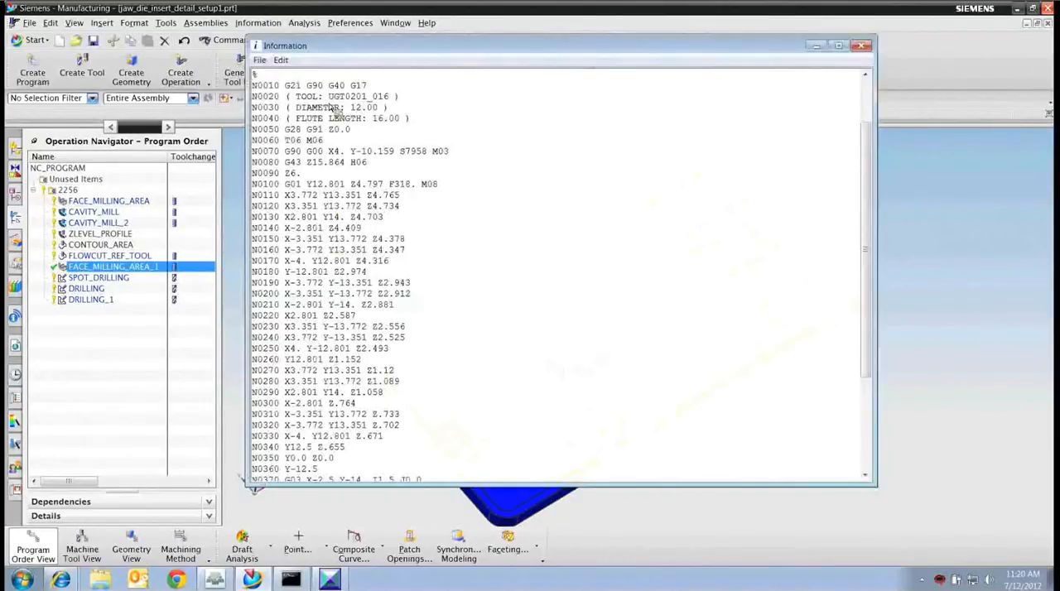
# Examine the tool name, diameter and flute length lines in the posted listing, close it and return to Post Builder.
pyautogui.moveTo(256, 97); pyautogui.dragTo(424, 124)
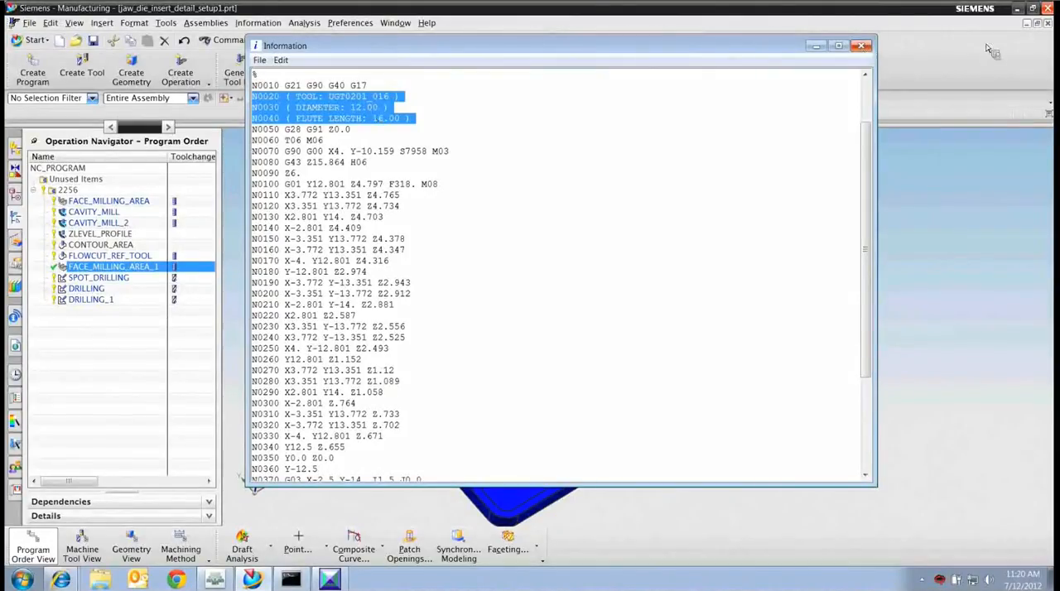
pyautogui.click(863, 48)
pyautogui.click(1018, 8)
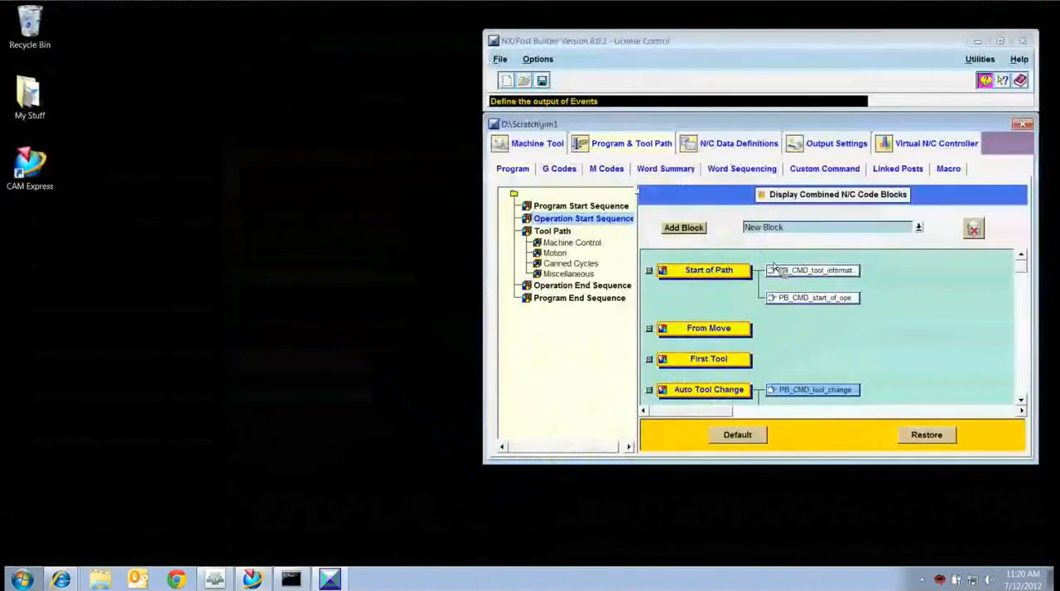
# Add MOM_set_seq_off before and MOM_set_seq_on after the PB_CMD_tool_information block in the Start of Path event.
pyautogui.click(917, 228)
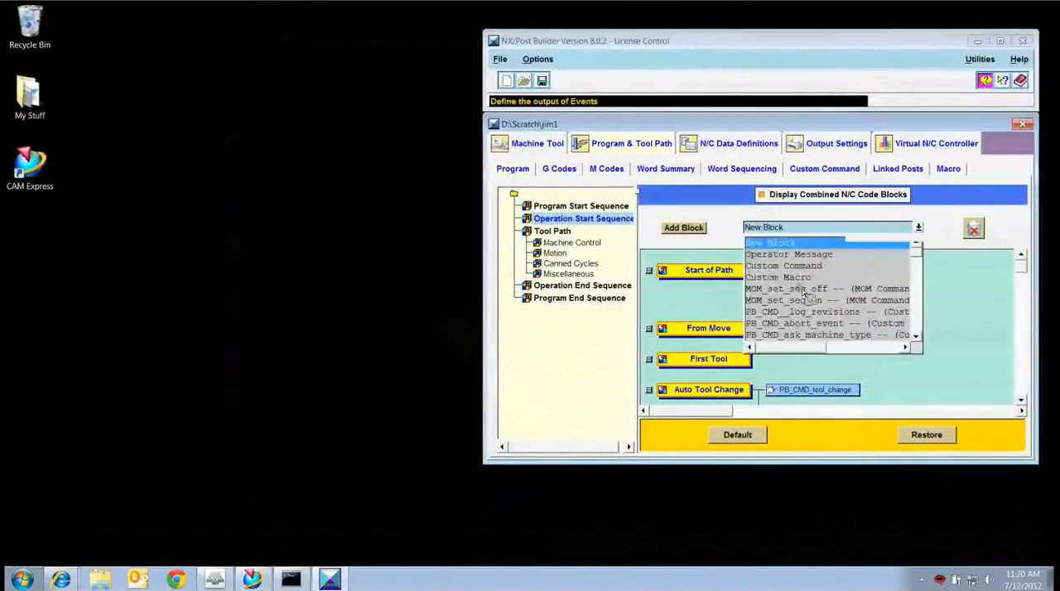
pyautogui.click(818, 288)
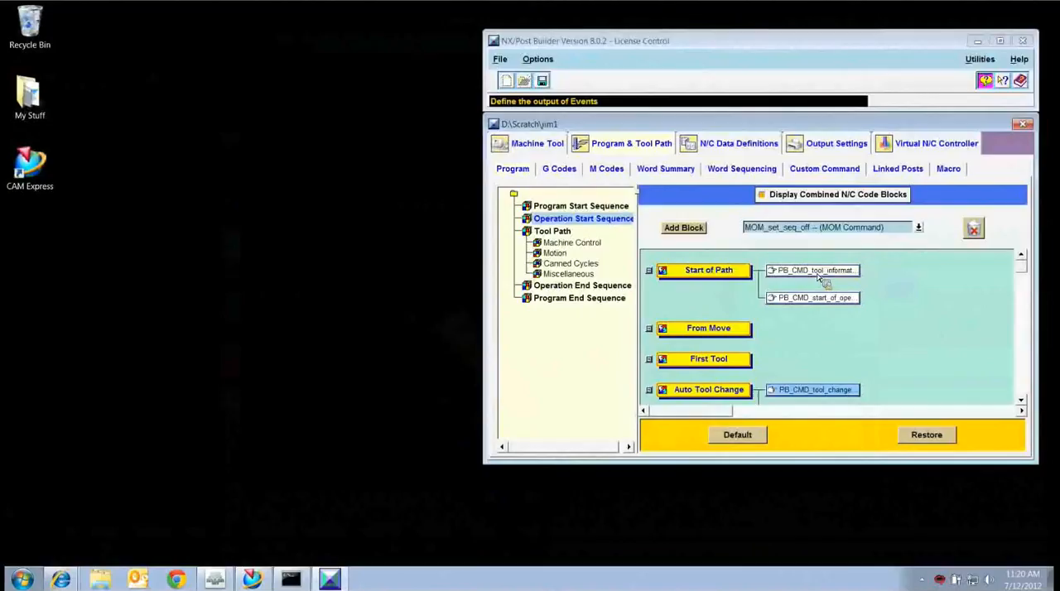
pyautogui.moveTo(690, 229); pyautogui.dragTo(859, 270)
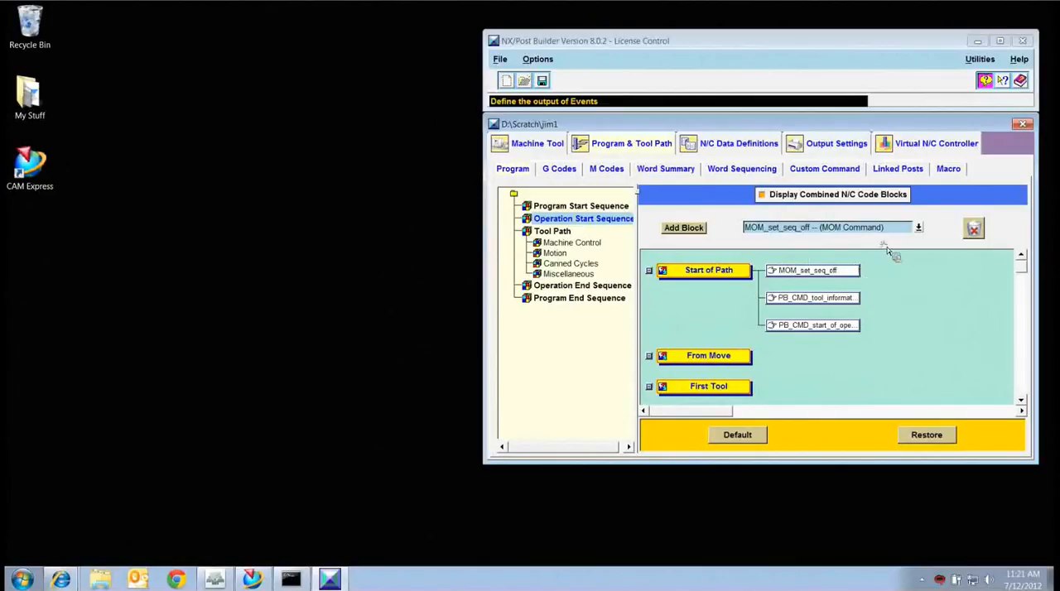
pyautogui.click(918, 227)
pyautogui.click(828, 300)
pyautogui.moveTo(683, 228); pyautogui.dragTo(871, 306)
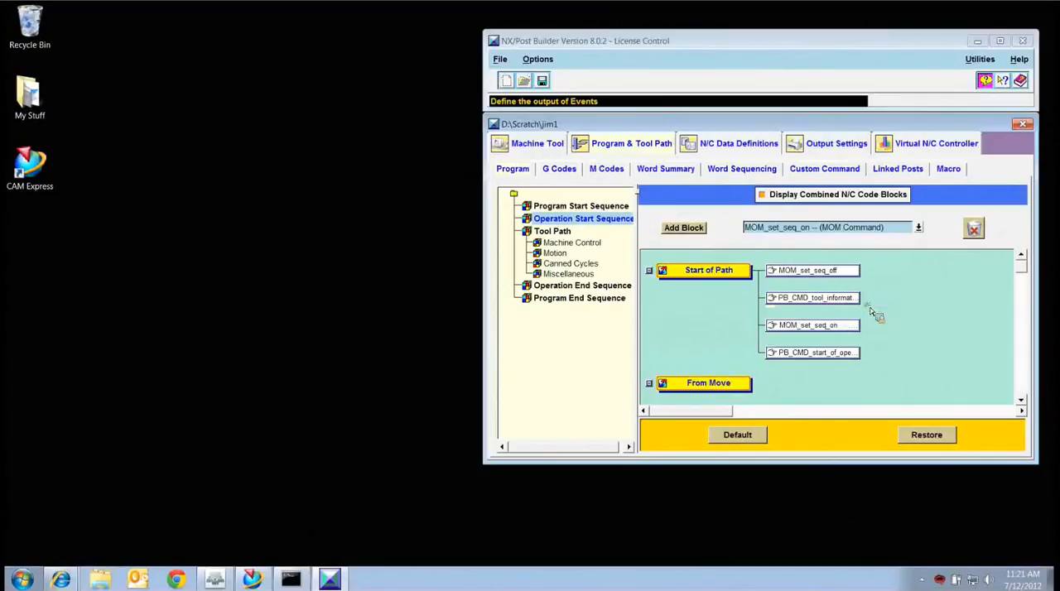
# Save the post with the new sequence number commands and switch to the NX Manufacturing session.
pyautogui.click(542, 80)
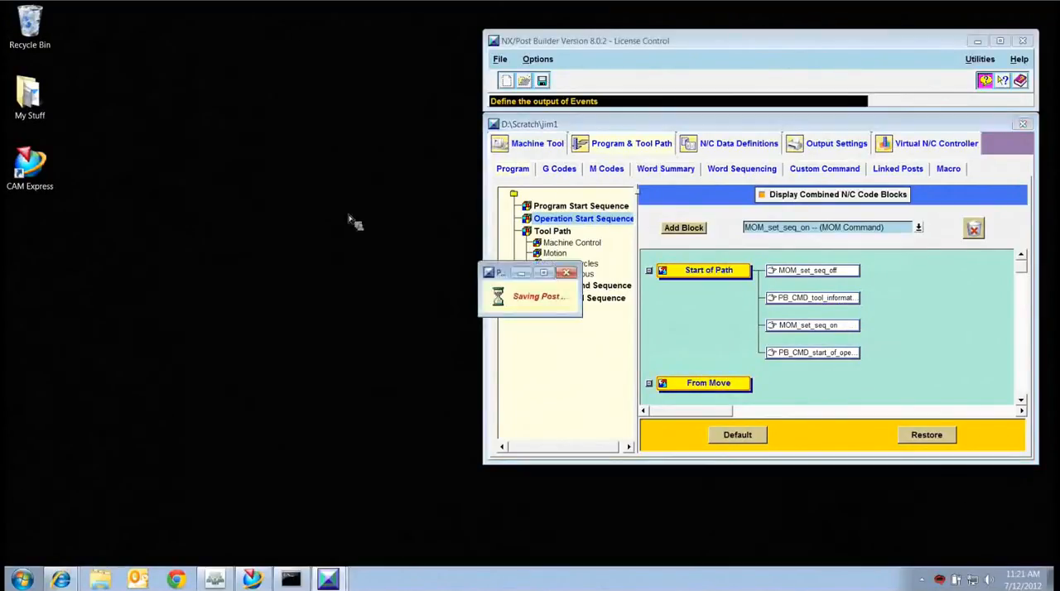
pyautogui.click(251, 578)
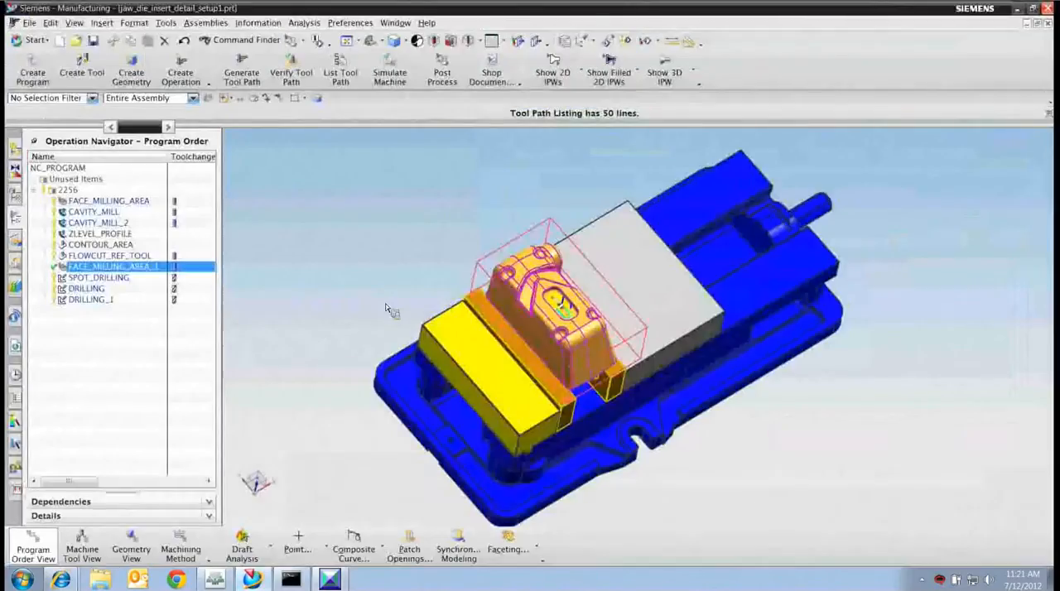
# Post process FACE_MILLING_AREA_1 again, examine the numbering around the tool information lines in the listing, and close it.
pyautogui.click(445, 76)
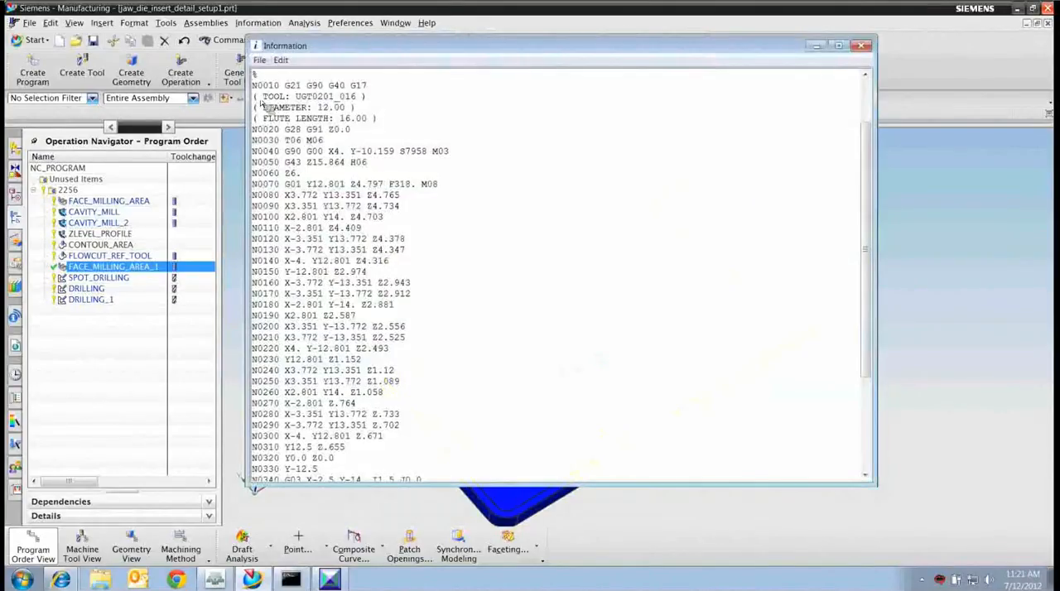
pyautogui.moveTo(257, 99); pyautogui.dragTo(383, 110)
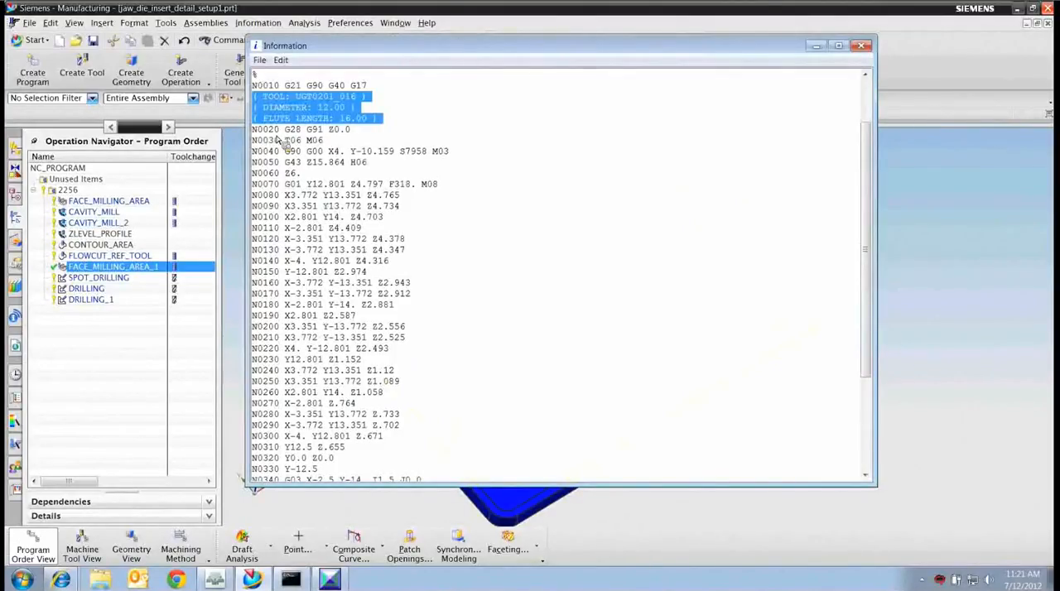
pyautogui.click(860, 48)
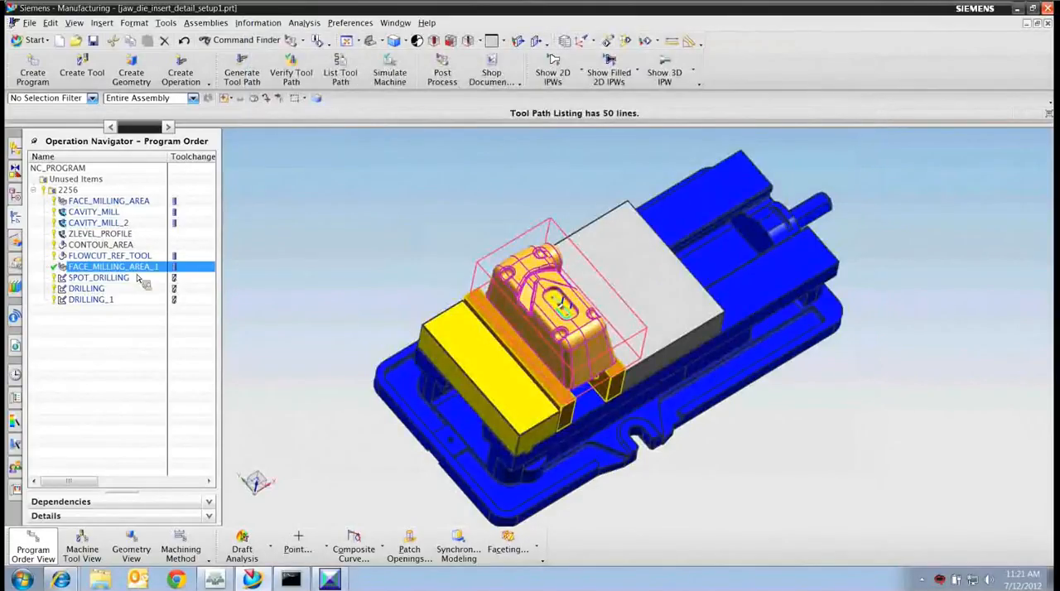
# Open FACE_MILLING_AREA_1 for editing and add a Sequence Number event to its Start of Path Events.
pyautogui.doubleClick(137, 268)
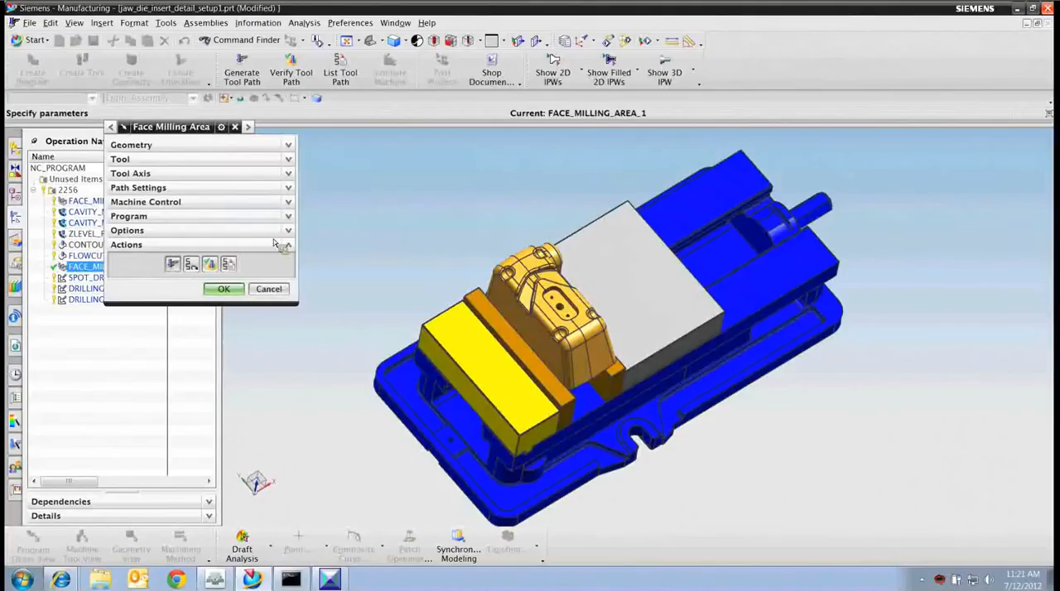
pyautogui.click(289, 146)
pyautogui.click(288, 316)
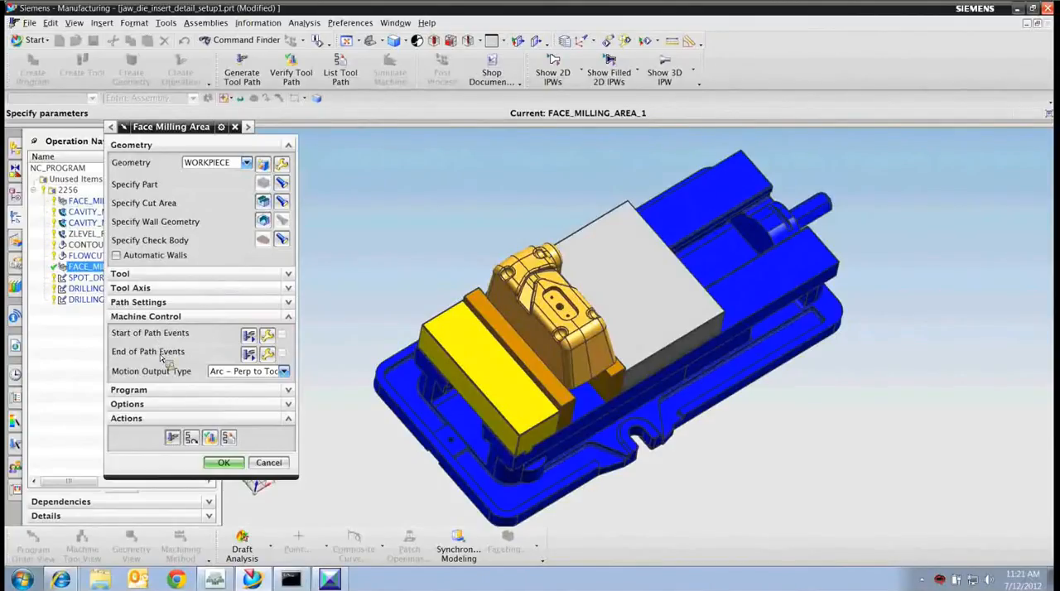
pyautogui.click(268, 337)
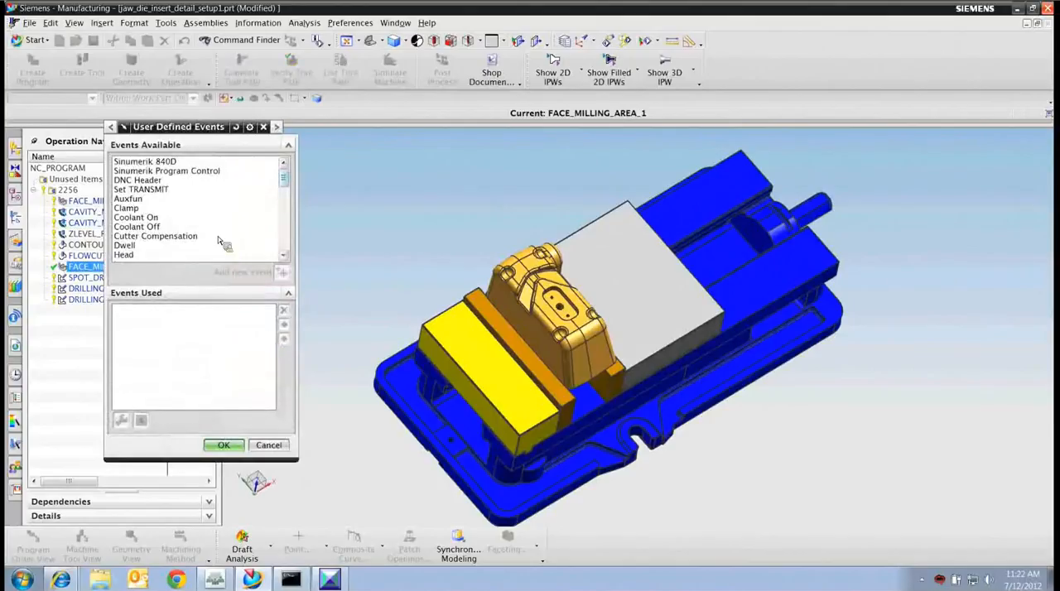
pyautogui.scroll(-3, 286, 205)
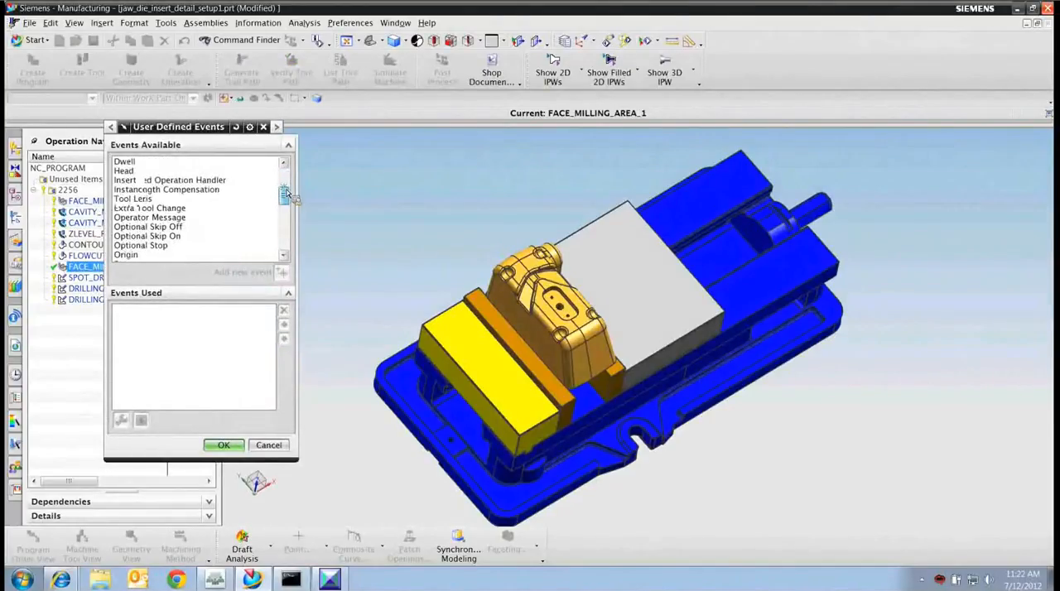
pyautogui.scroll(-3, 286, 205)
pyautogui.click(268, 236)
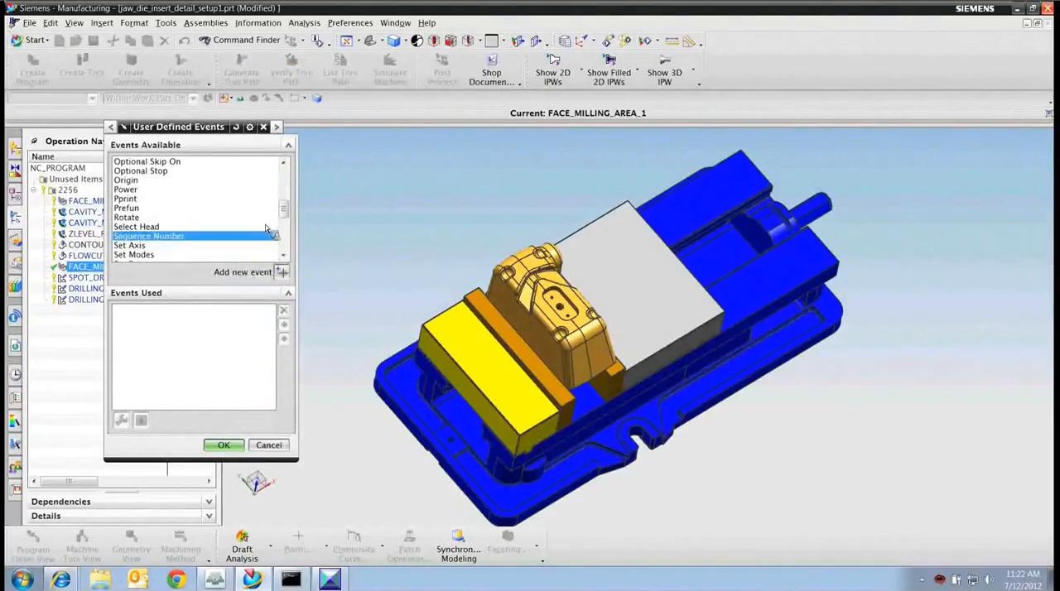
pyautogui.click(282, 273)
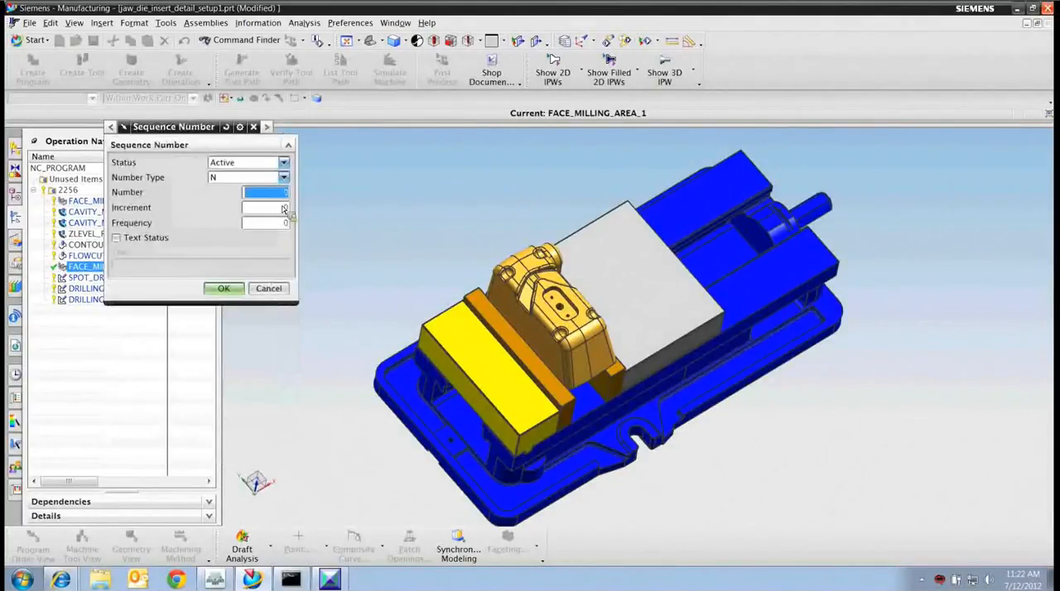
# Set the Sequence Number event's number to 200, increment to 5 and frequency to 1.
pyautogui.write('200')
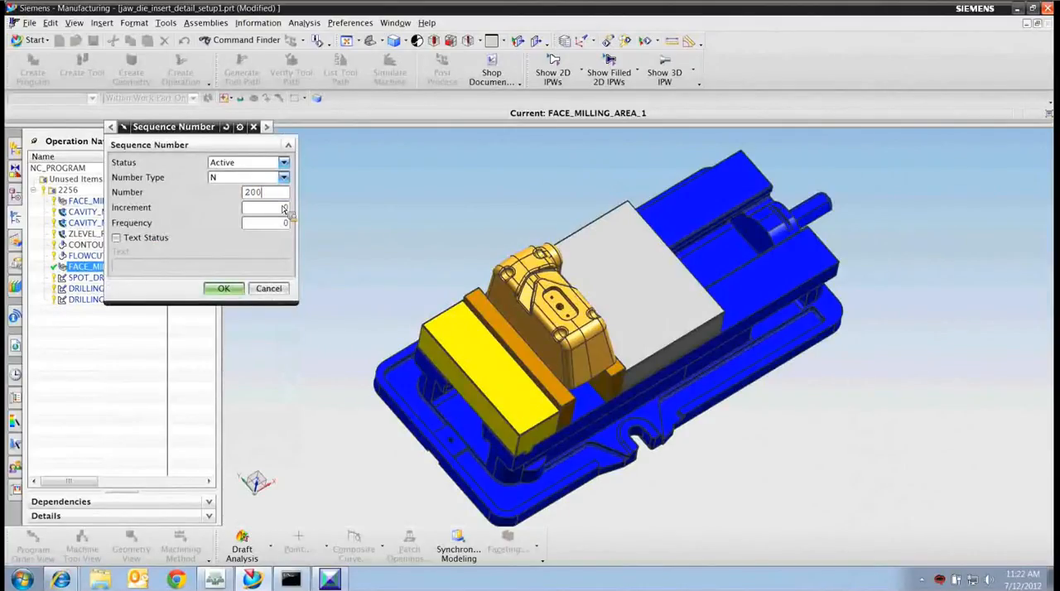
pyautogui.press('Tab')
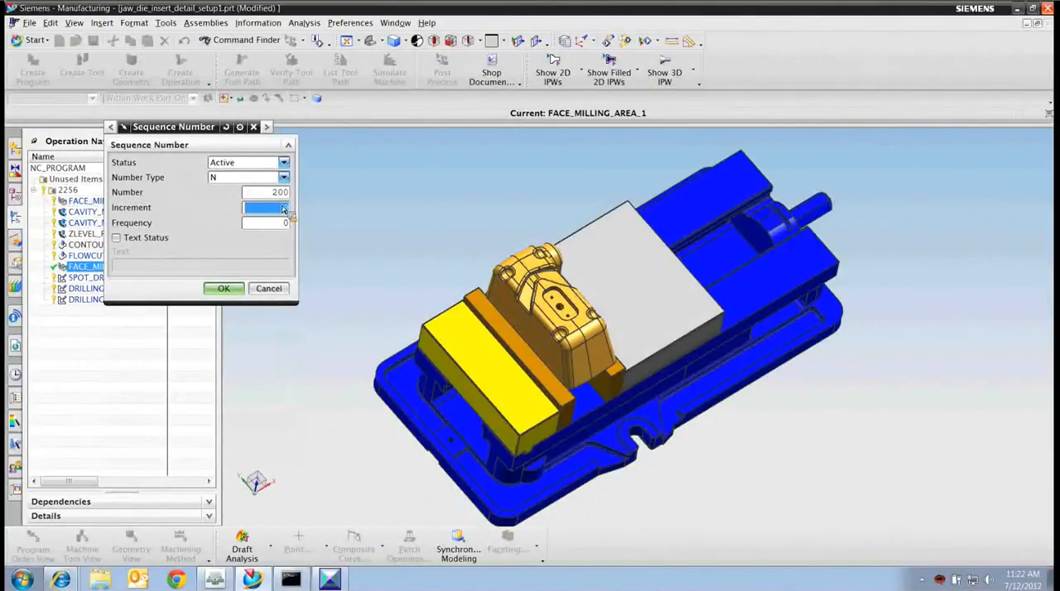
pyautogui.write('5')
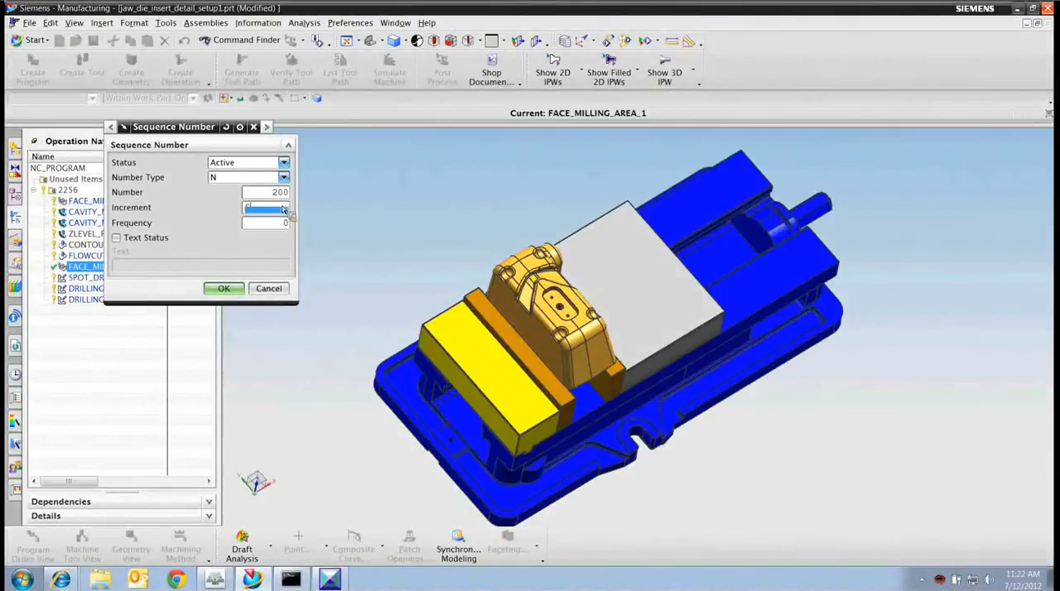
pyautogui.press('Tab')
pyautogui.write('1')
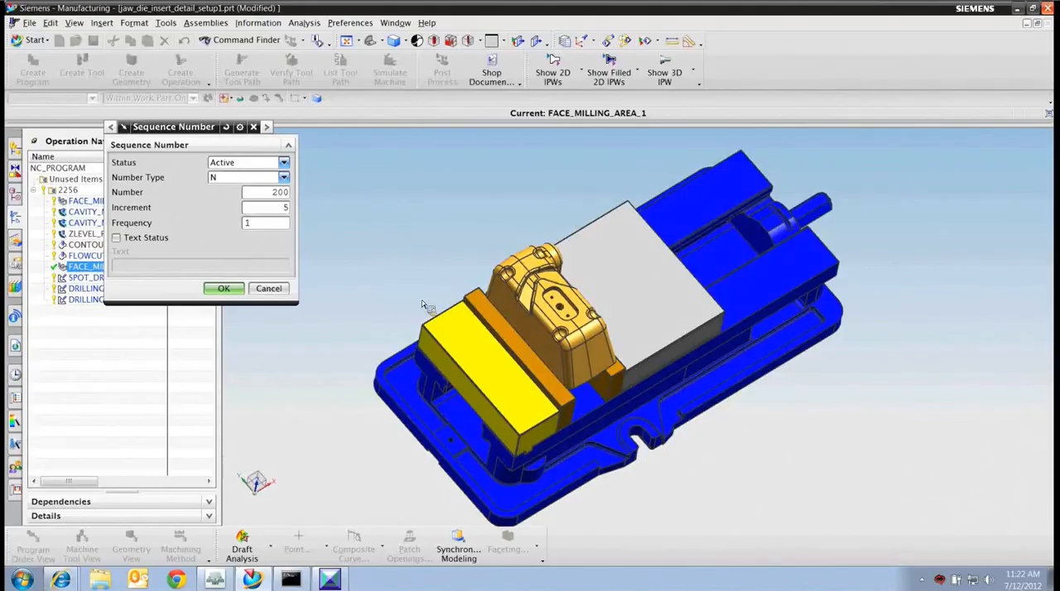
# Switch to Post Builder and look through the jim1 post's Machine Control events for Sequence Number.
pyautogui.click(328, 583)
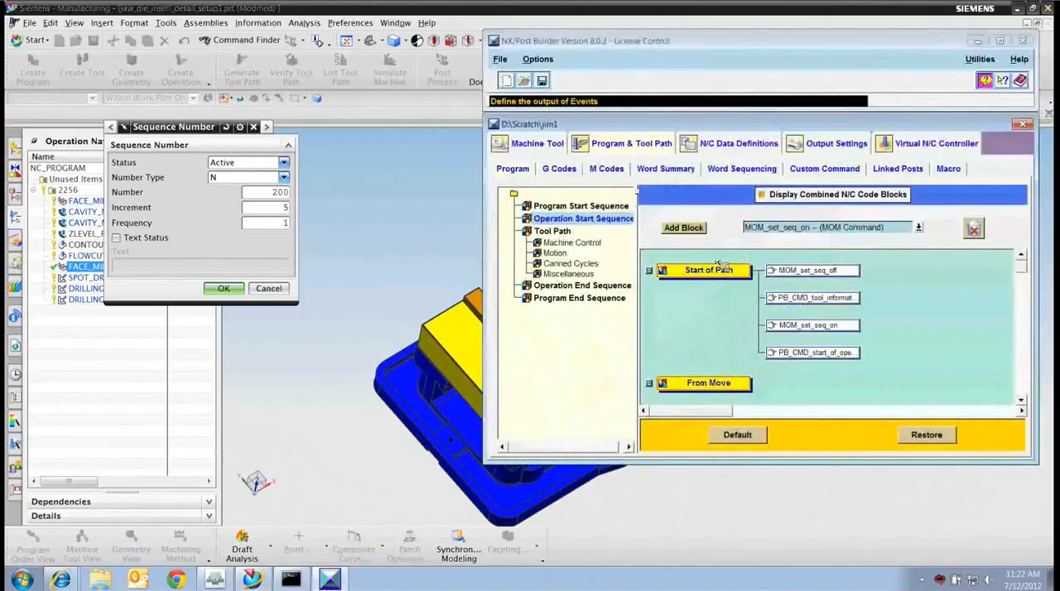
pyautogui.click(571, 242)
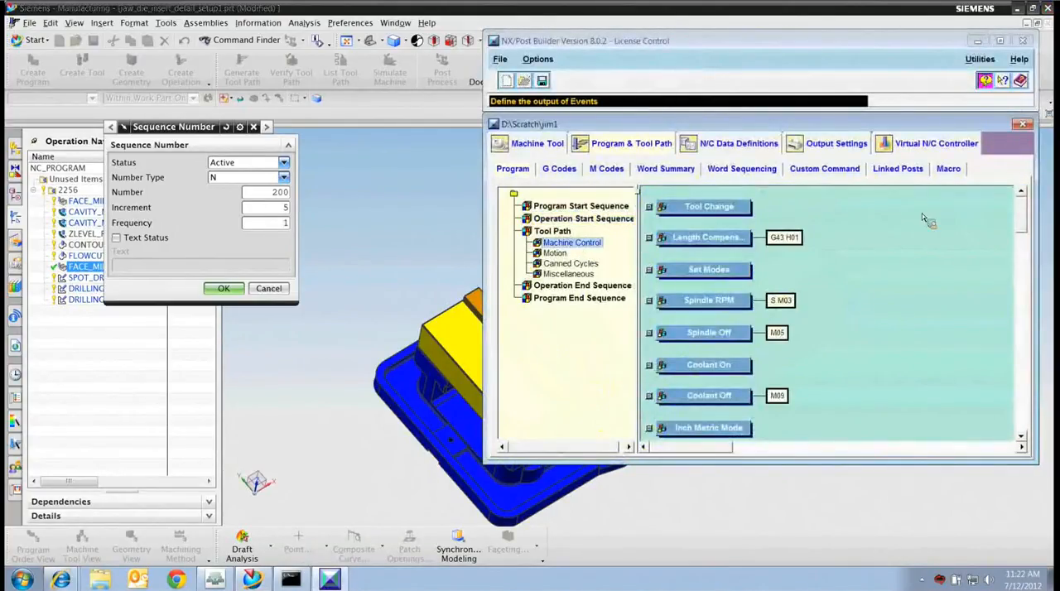
pyautogui.scroll(-5, 925, 218)
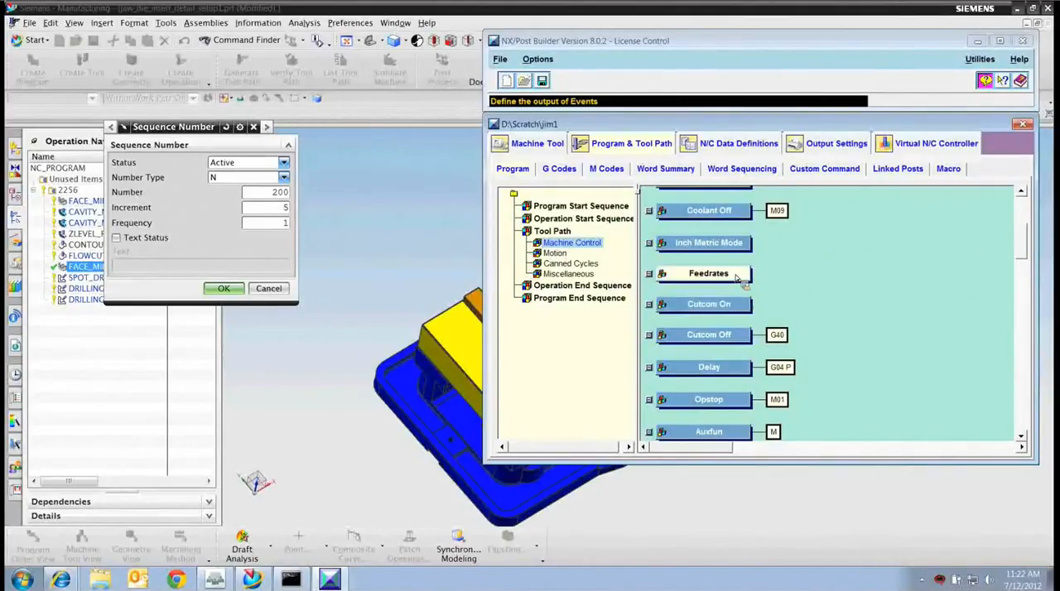
pyautogui.moveTo(1020, 253); pyautogui.dragTo(1024, 294)
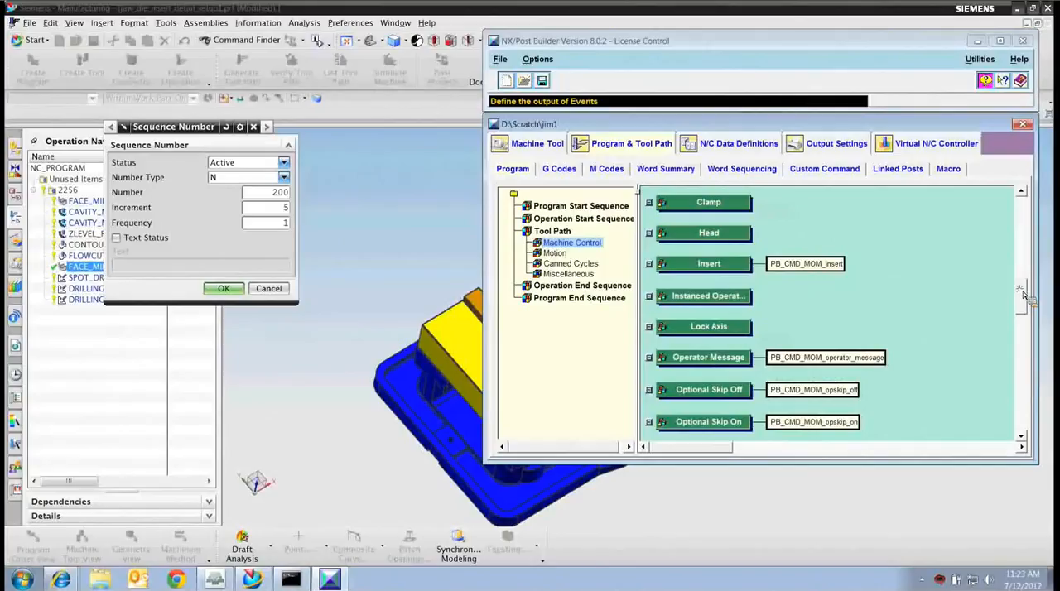
pyautogui.moveTo(1024, 294); pyautogui.dragTo(1024, 315)
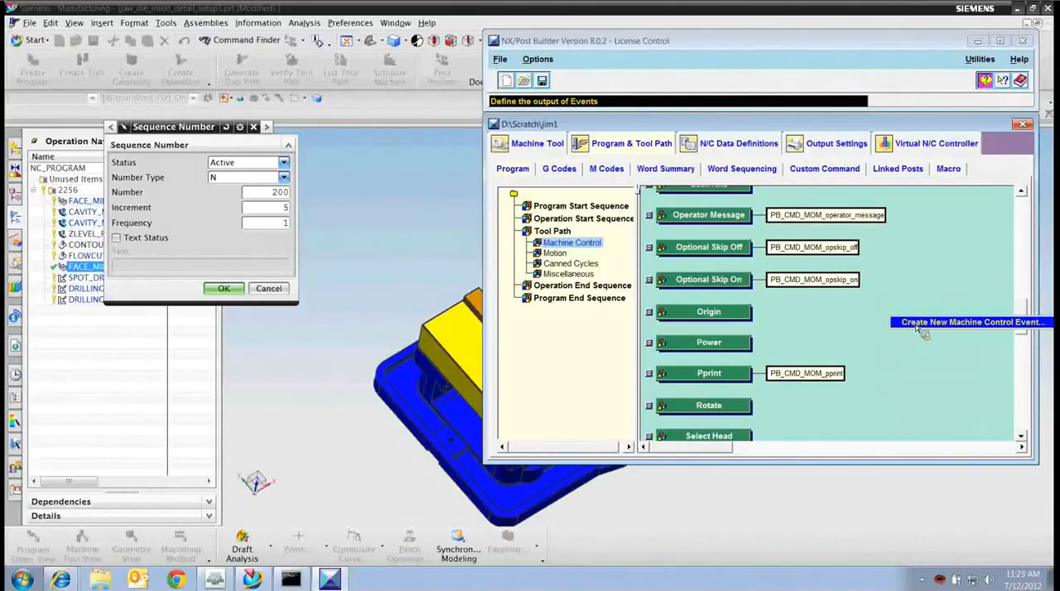
pyautogui.click(916, 325)
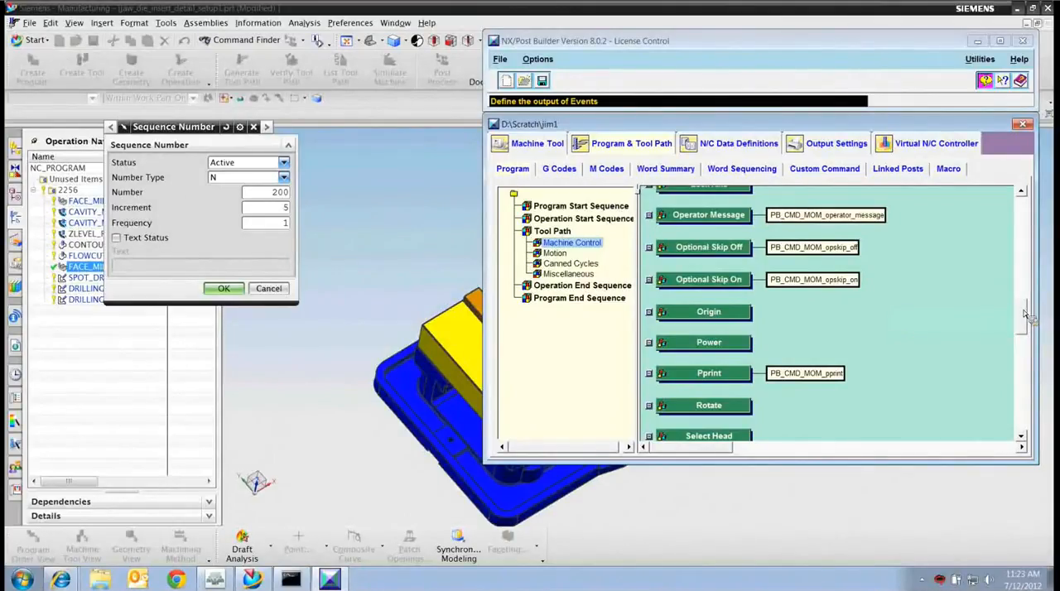
pyautogui.scroll(-5, 1024, 319)
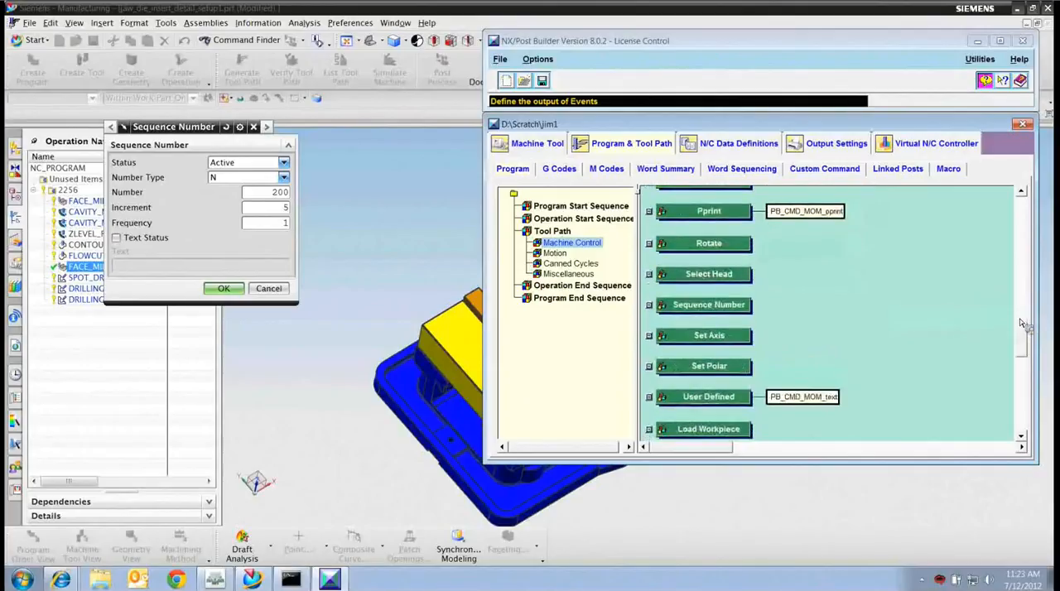
# Examine the user defined parameters of the Sequence Number event, cancel the dialog and return to NX Manufacturing.
pyautogui.rightClick(736, 311)
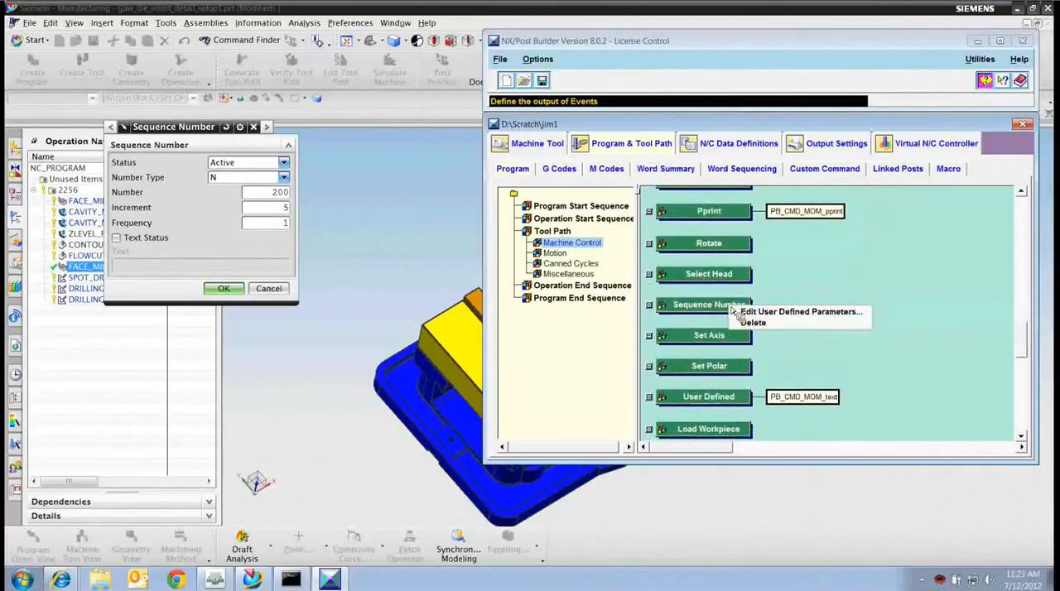
pyautogui.click(789, 314)
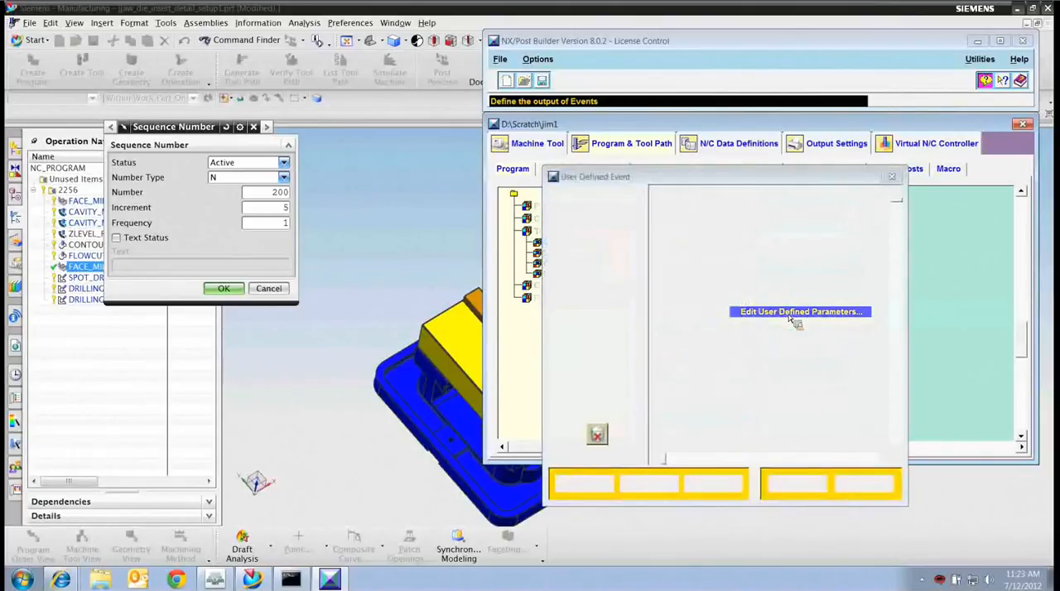
pyautogui.moveTo(613, 108); pyautogui.dragTo(581, 101)
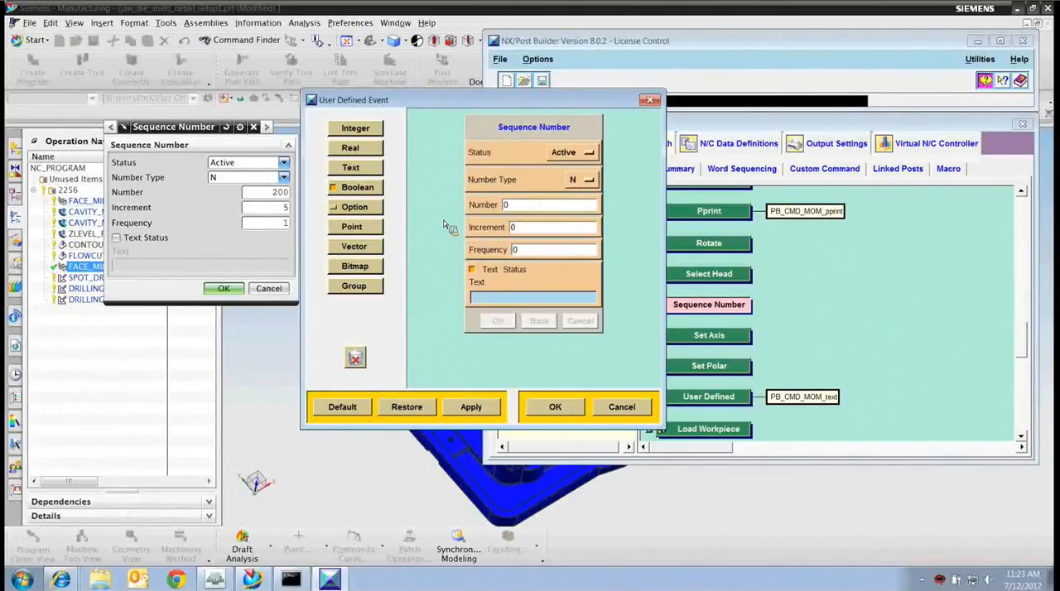
pyautogui.click(621, 408)
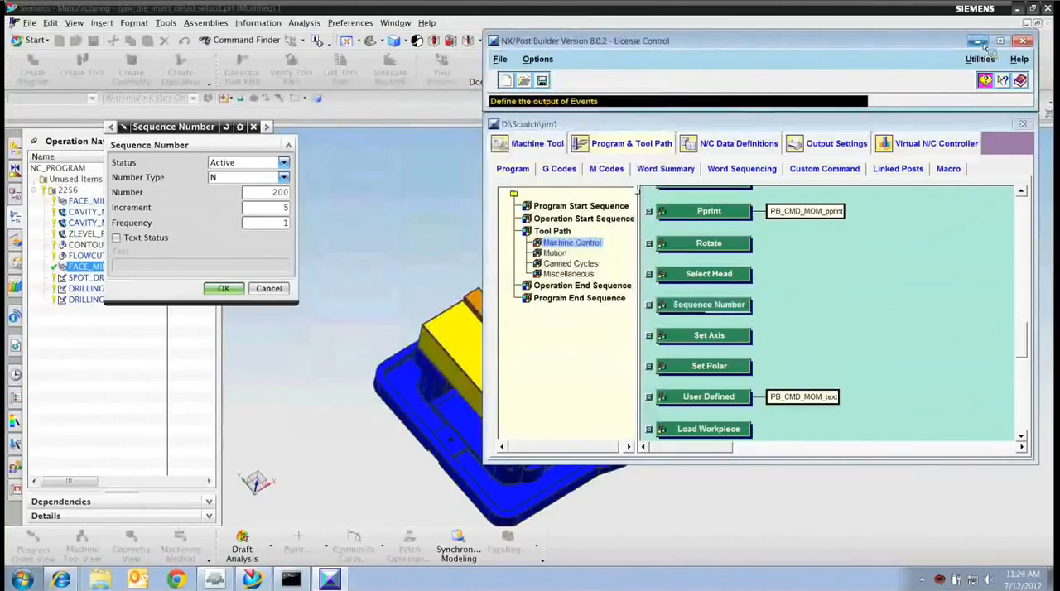
pyautogui.click(979, 41)
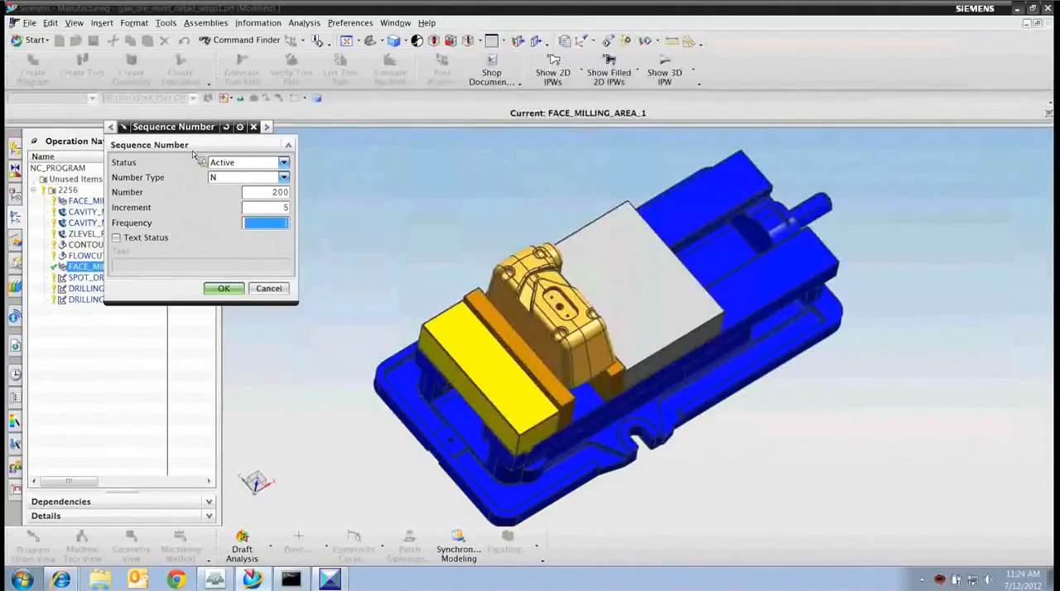
# Accept the Sequence Number event, the user defined events list and the edited FACE_MILLING_AREA_1 operation.
pyautogui.click(224, 290)
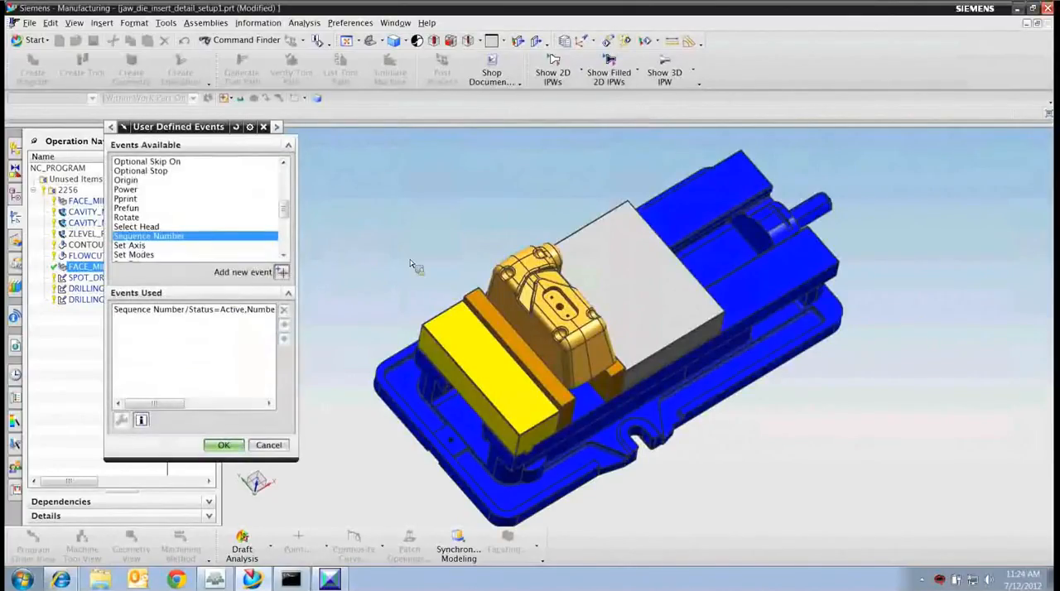
pyautogui.click(222, 446)
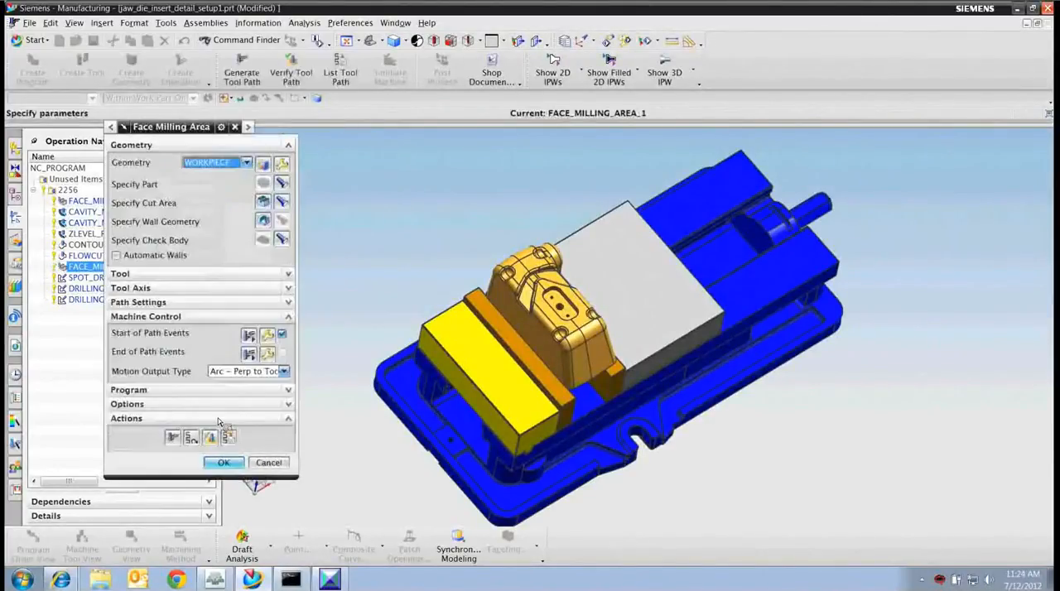
pyautogui.click(223, 463)
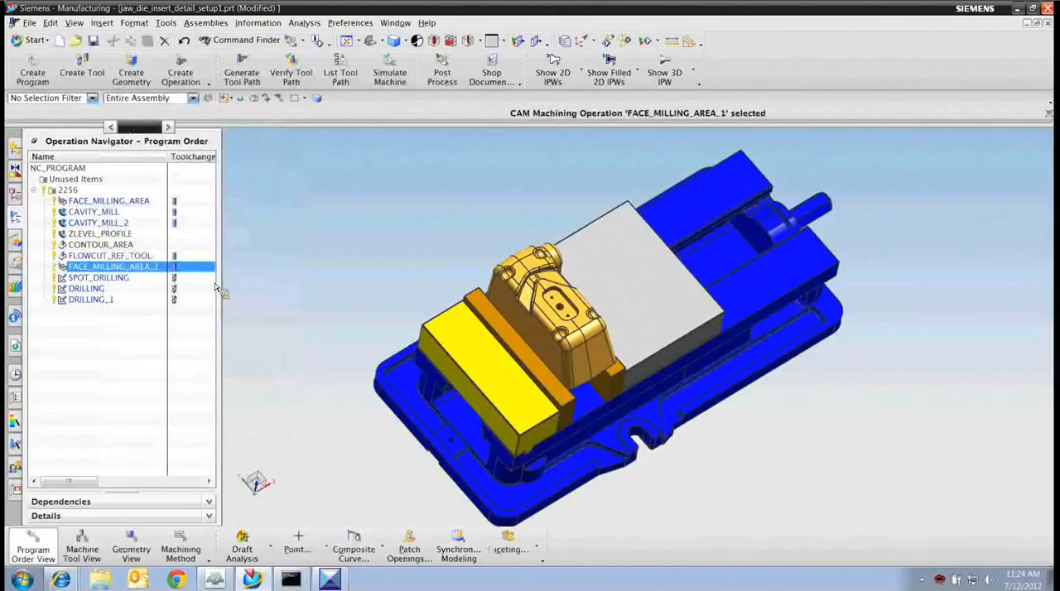
# Reopen FACE_MILLING_AREA_1, collapse its Machine Control and Geometry groups, and accept the operation.
pyautogui.doubleClick(113, 269)
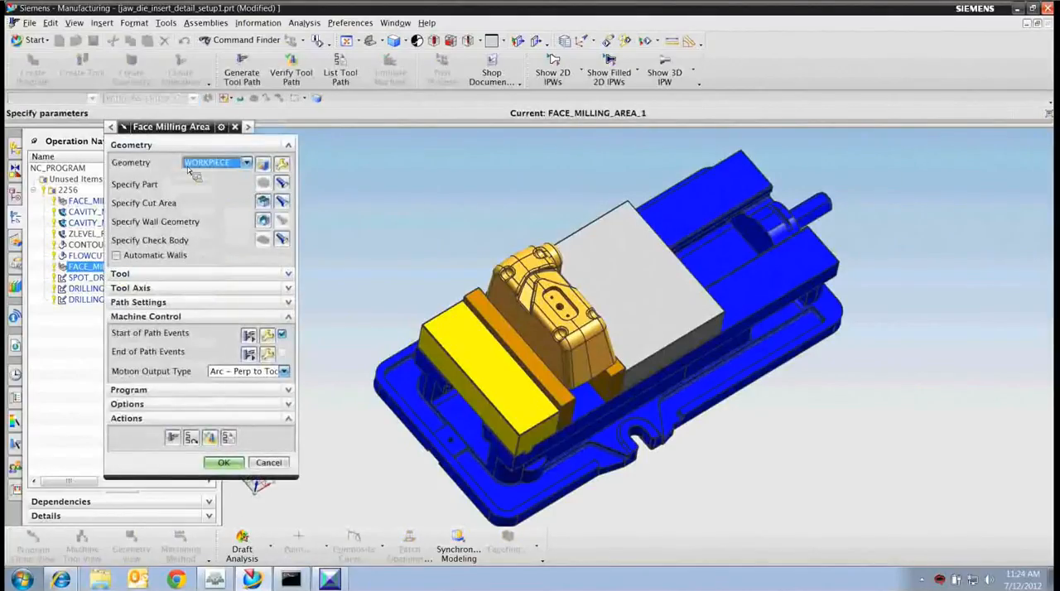
pyautogui.click(249, 316)
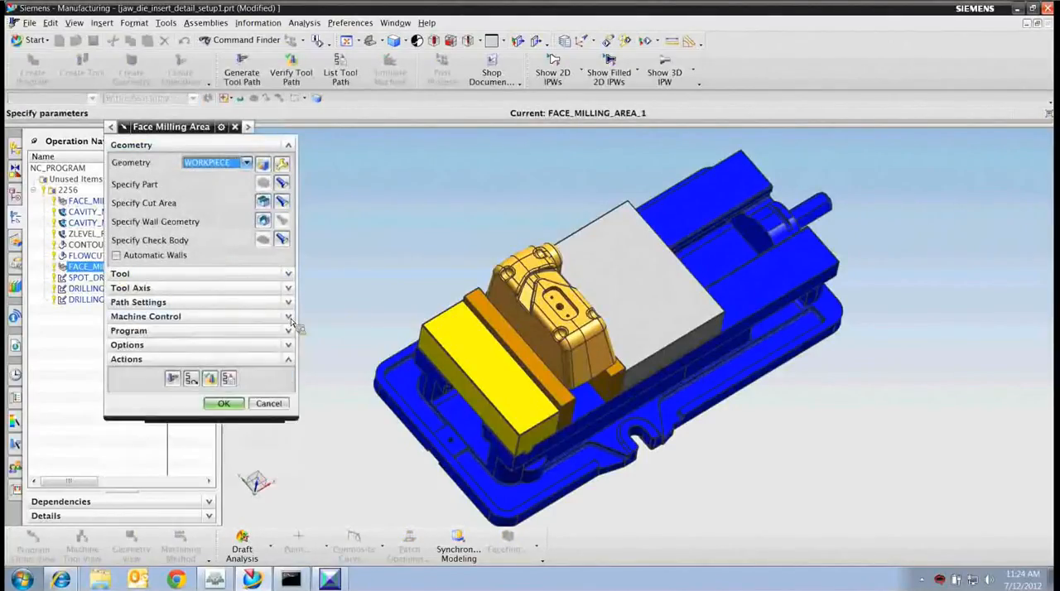
pyautogui.click(286, 147)
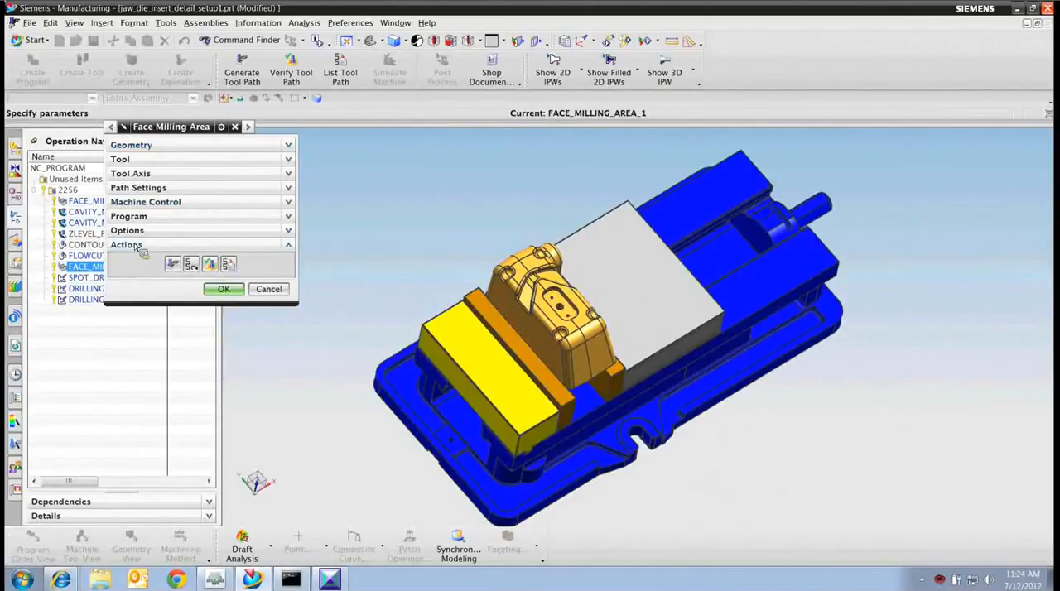
pyautogui.click(224, 289)
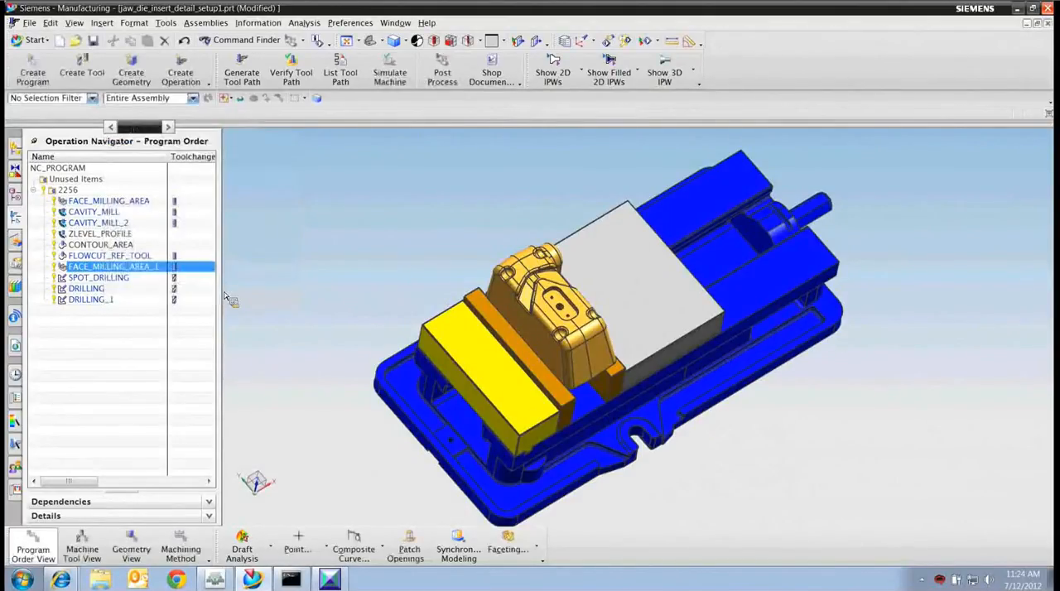
# Customize the FACE_MILLING_AREA_1 operation dialog by adding the Sequence Number start event, and reopen the operation to check it before accepting.
pyautogui.rightClick(137, 267)
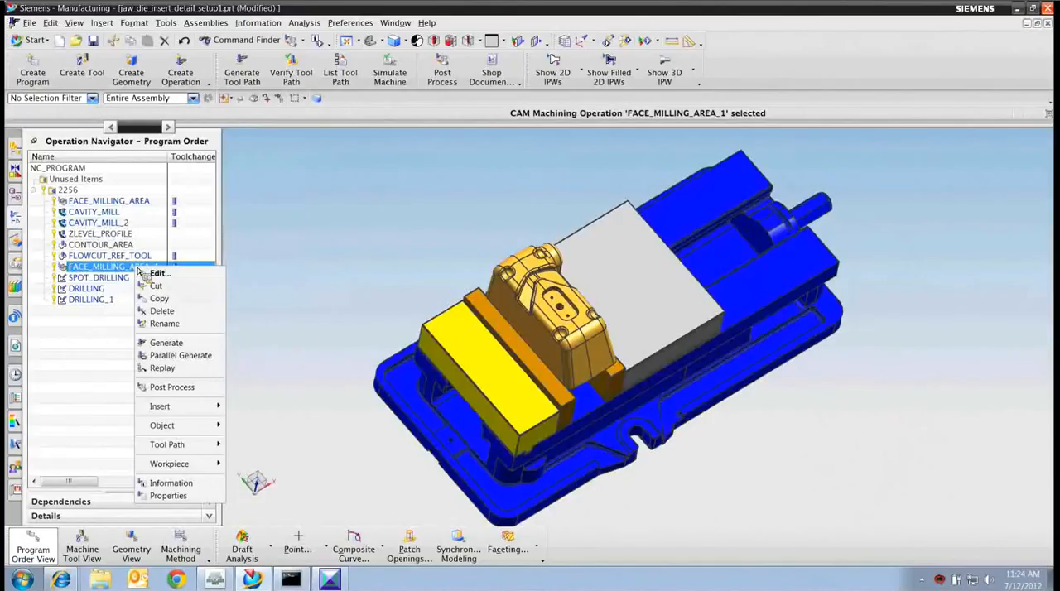
pyautogui.click(196, 427)
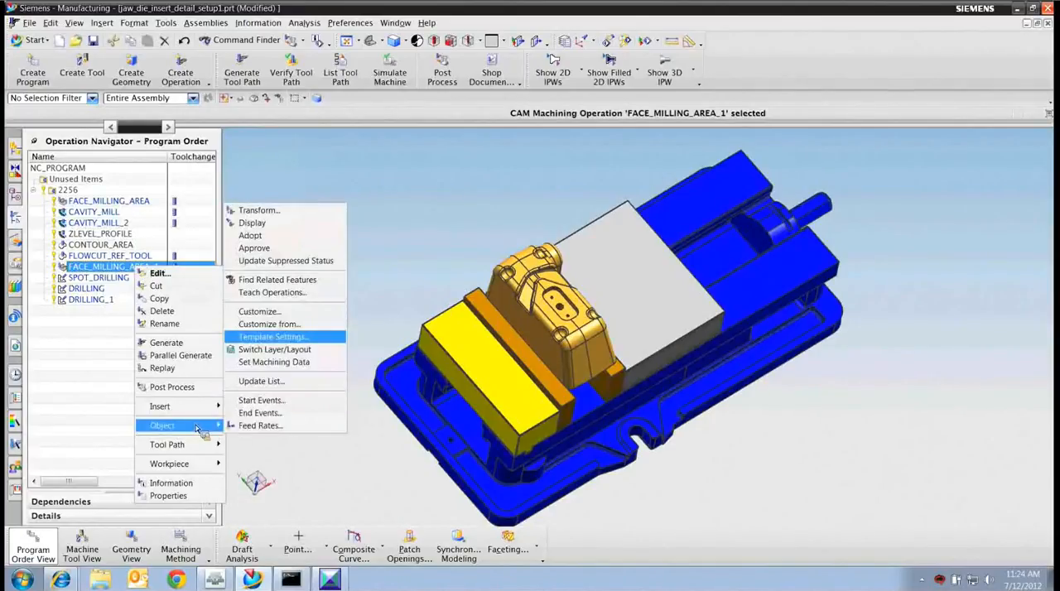
pyautogui.click(302, 316)
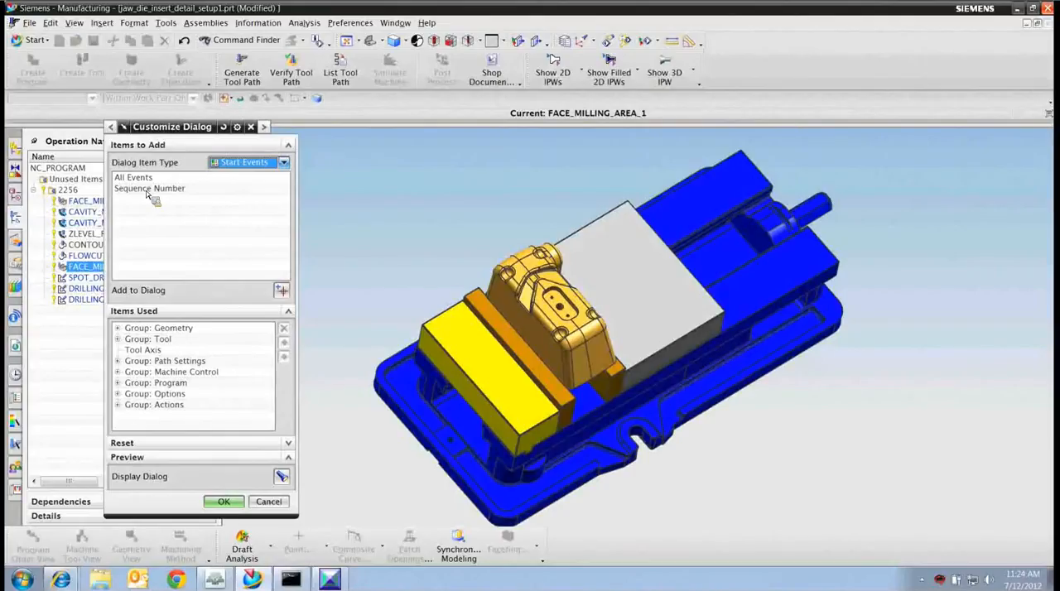
pyautogui.click(148, 190)
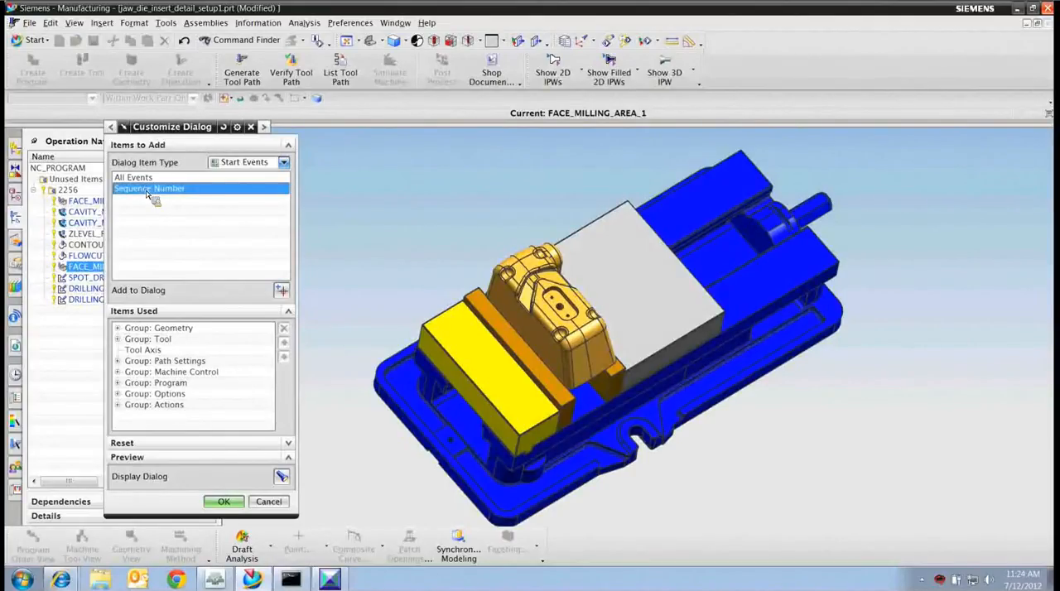
pyautogui.click(281, 292)
pyautogui.click(225, 501)
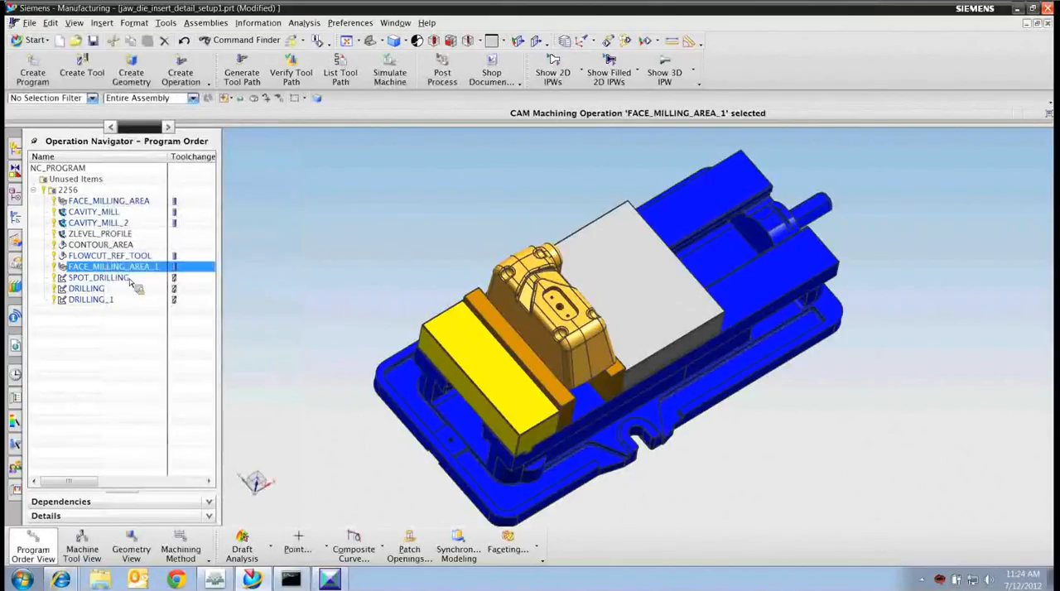
pyautogui.doubleClick(132, 268)
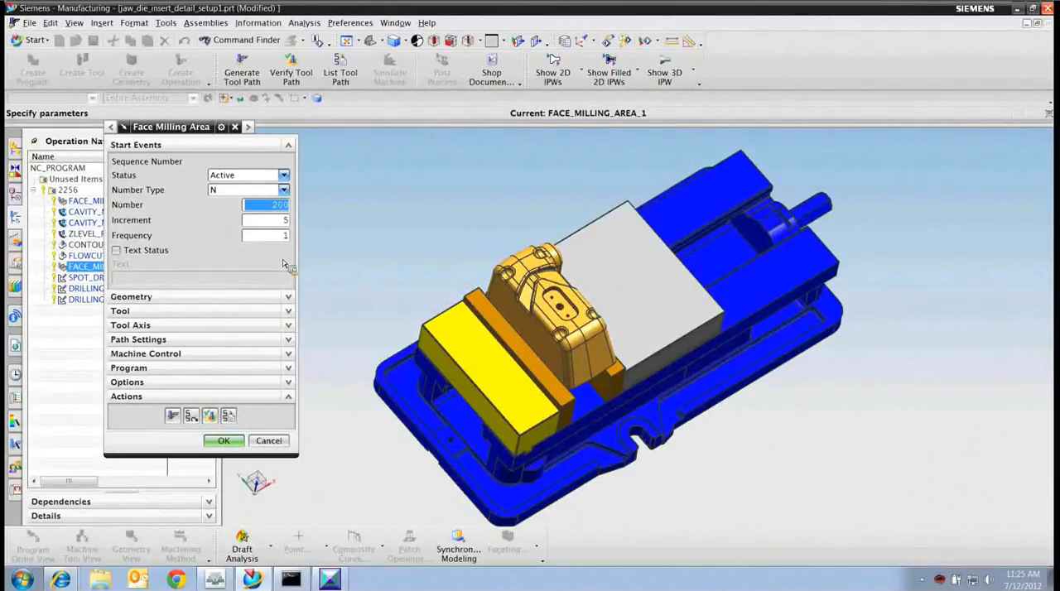
pyautogui.click(224, 441)
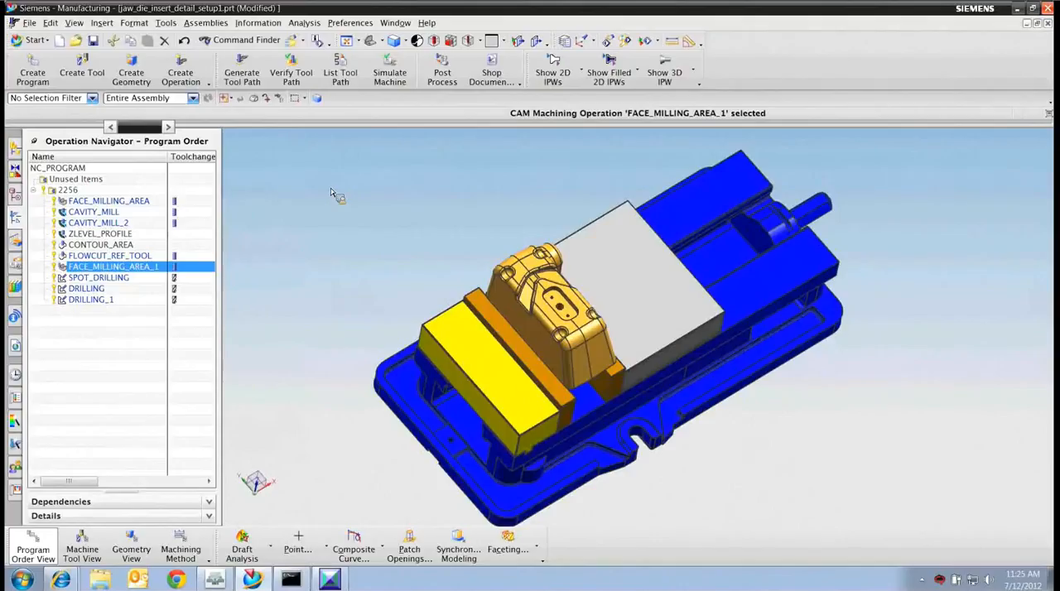
# Start installing an NC postprocessor and choose jim1.pui from the Scratch folder as the post file.
pyautogui.click(174, 24)
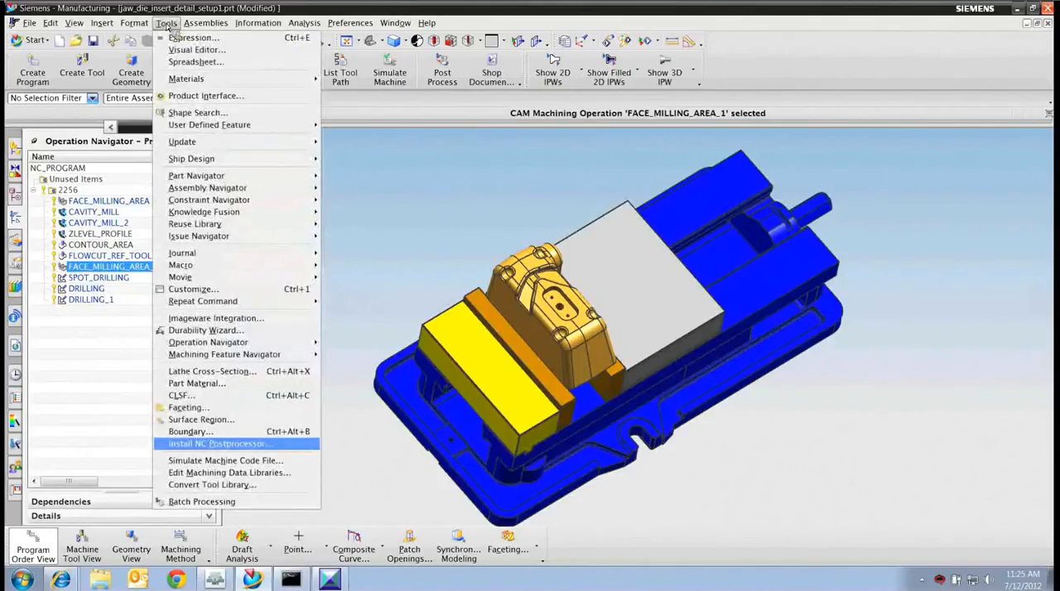
pyautogui.click(280, 445)
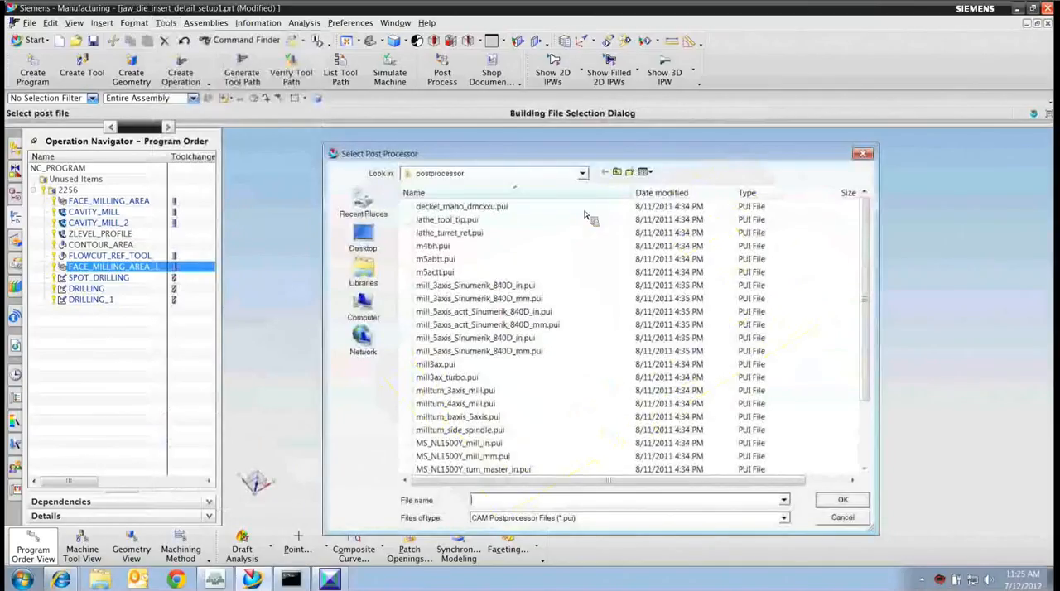
pyautogui.click(582, 173)
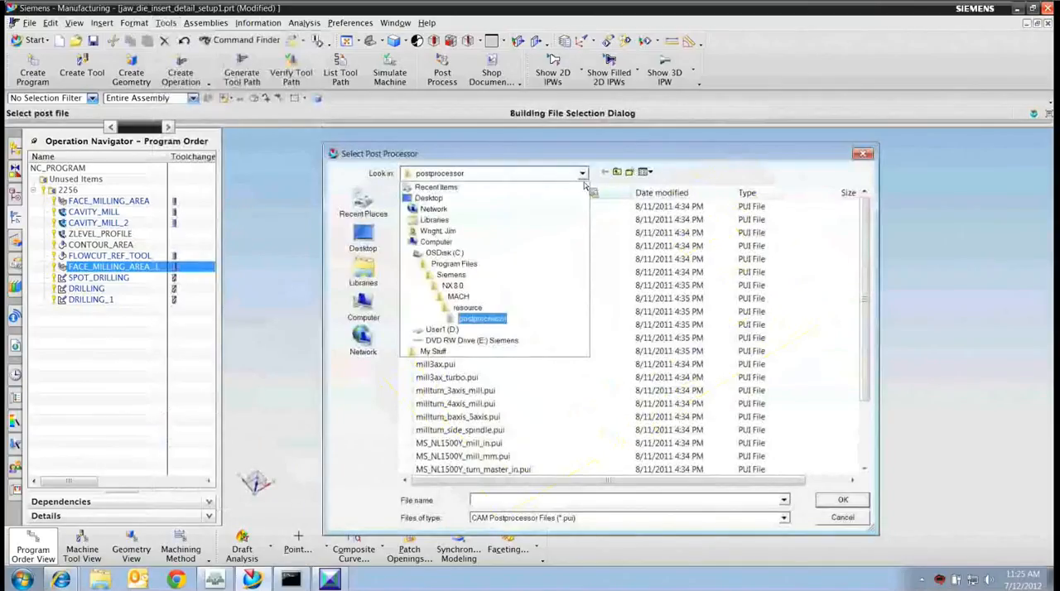
pyautogui.click(441, 330)
pyautogui.doubleClick(450, 221)
pyautogui.click(445, 210)
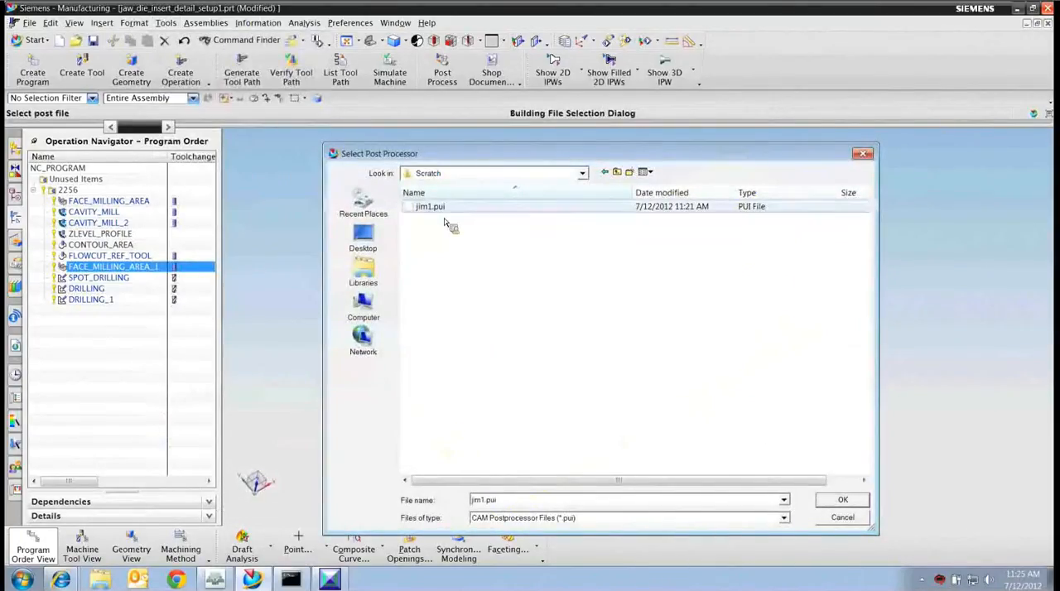
pyautogui.click(849, 497)
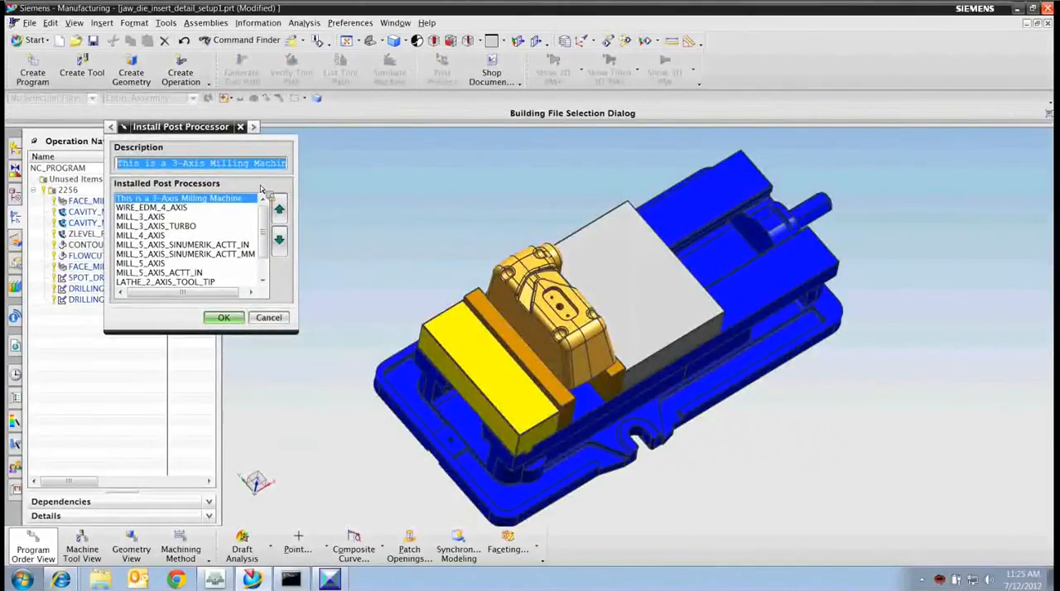
# Describe the post as Demo_Post_For_Webinar, place it directly below MILL_3_AXIS among the installed posts, and complete the installation.
pyautogui.write('Demo Post F')
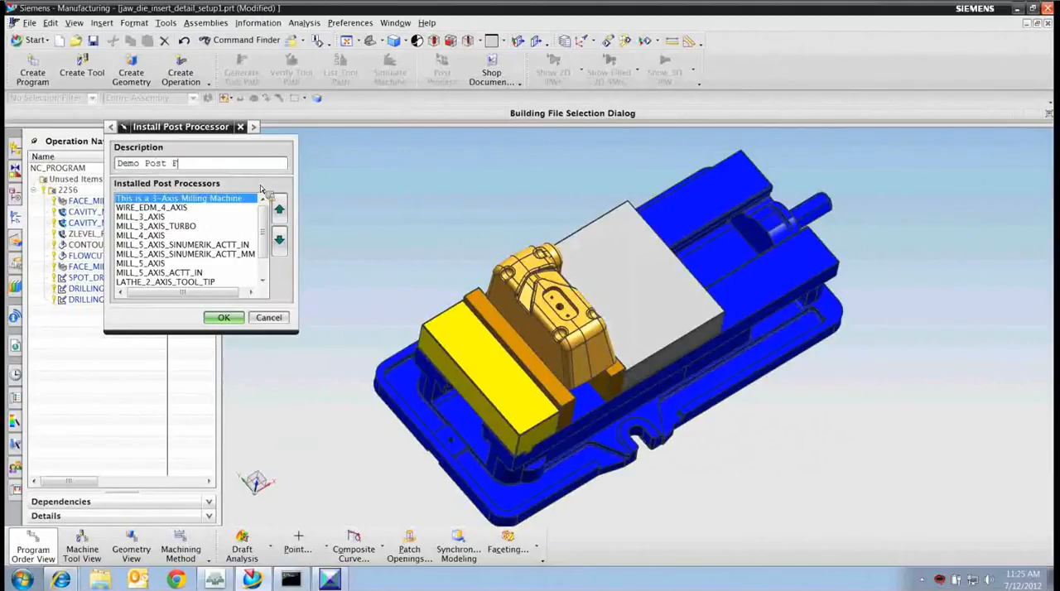
pyautogui.write('or Webinar')
pyautogui.click(279, 239)
pyautogui.click(279, 239)
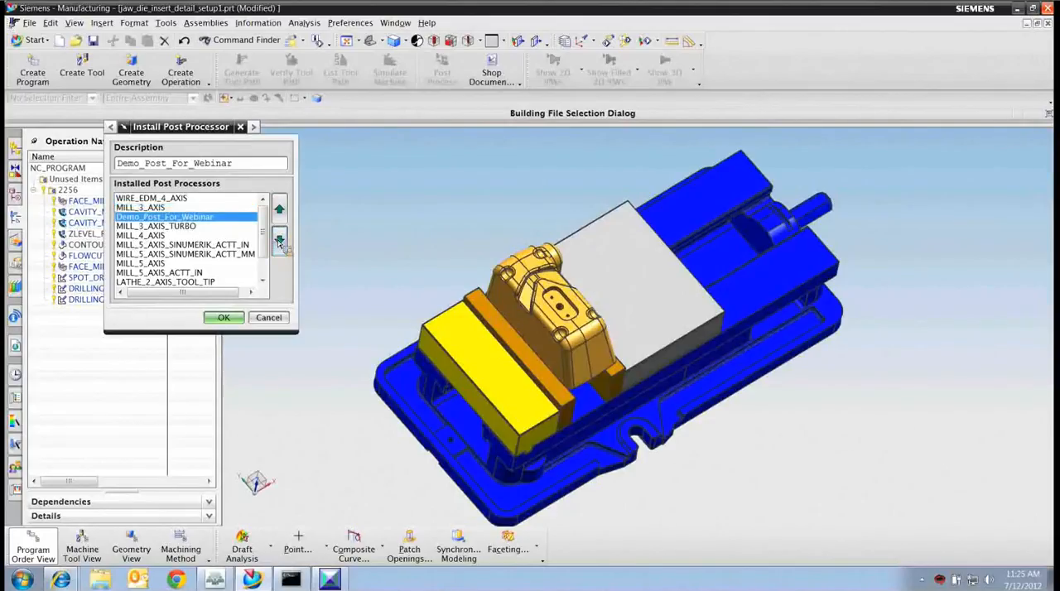
pyautogui.click(220, 321)
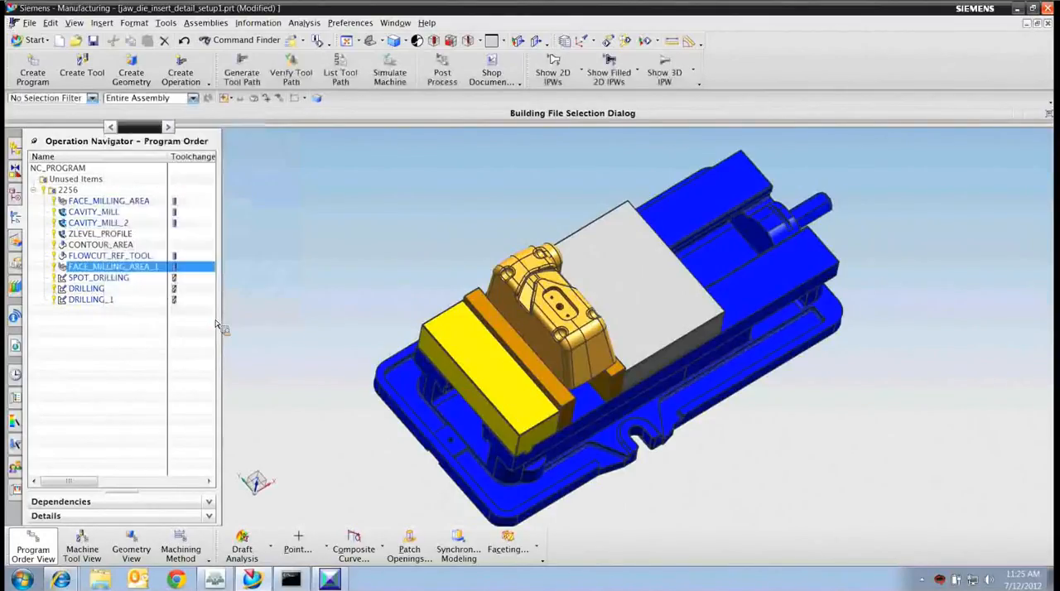
# Postprocess FACE_MILLING_AREA_1 with Demo_Post_For_Webinar, overwriting the existing jaw_die_insert_detail_setup1.ptp output file.
pyautogui.click(442, 80)
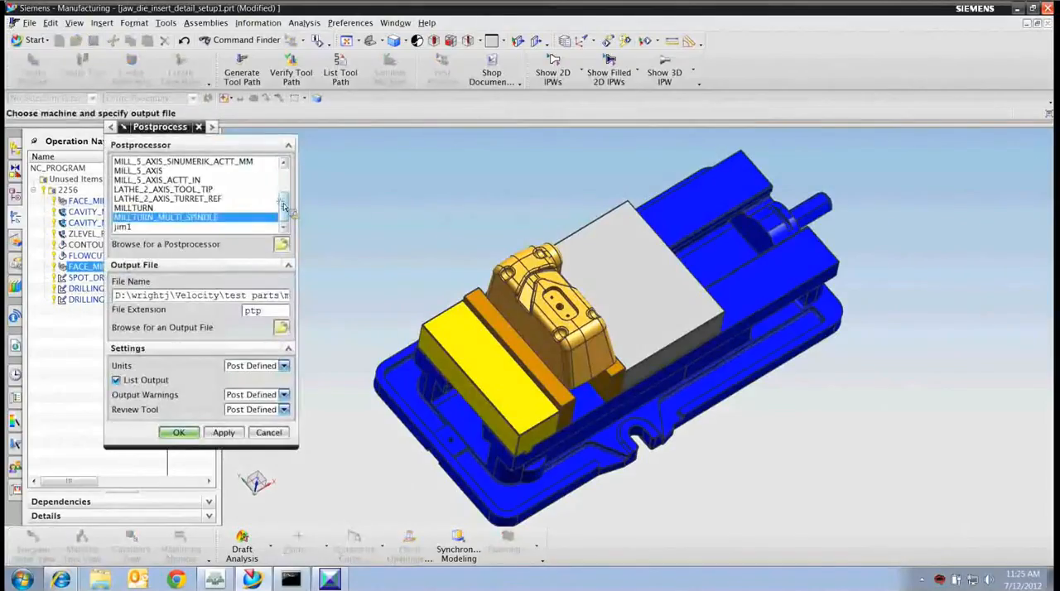
pyautogui.moveTo(283, 205); pyautogui.dragTo(283, 183)
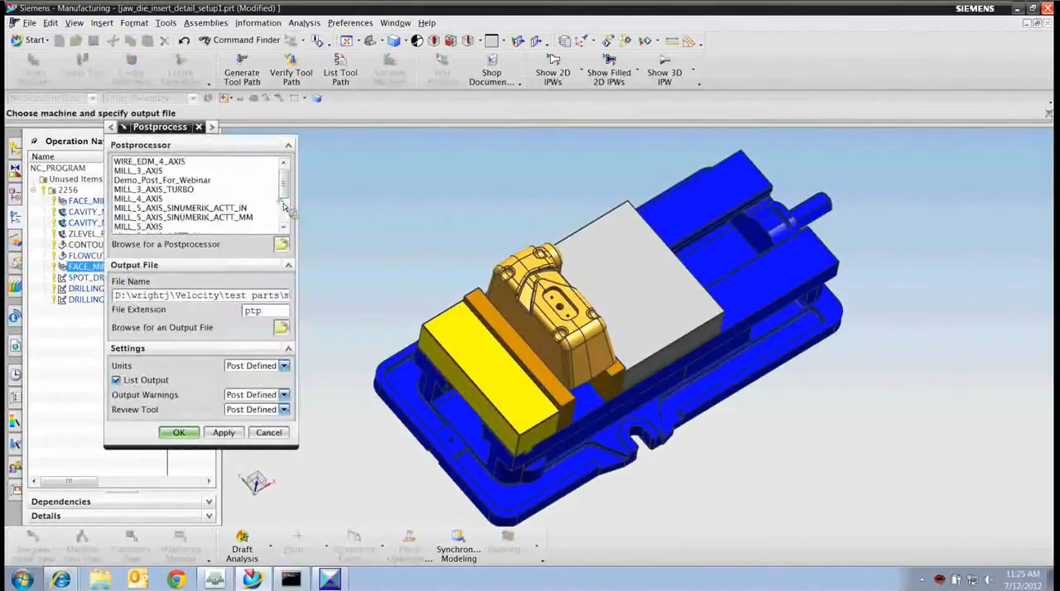
pyautogui.click(158, 181)
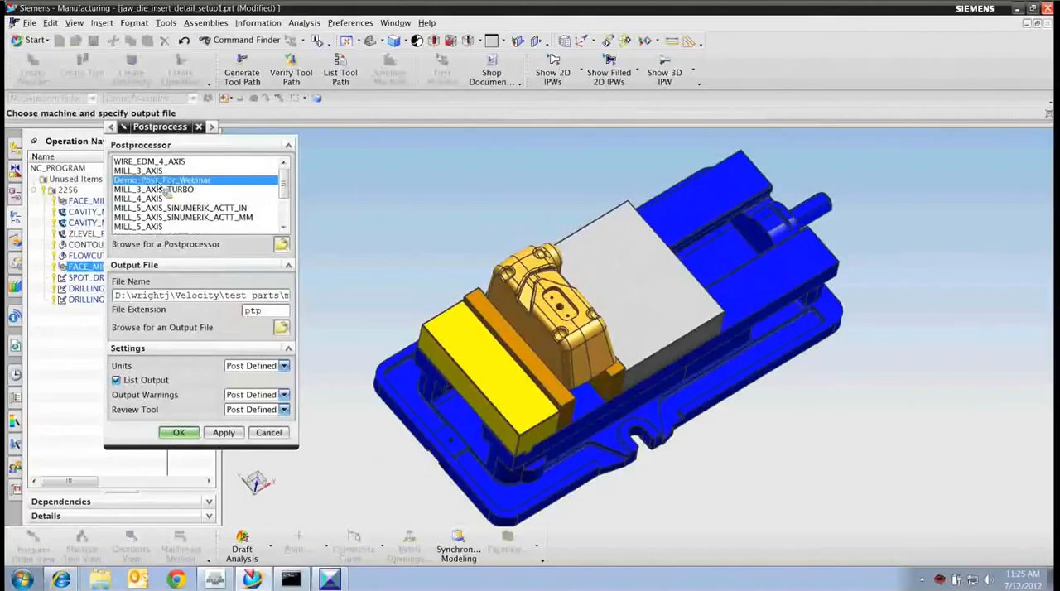
pyautogui.click(189, 433)
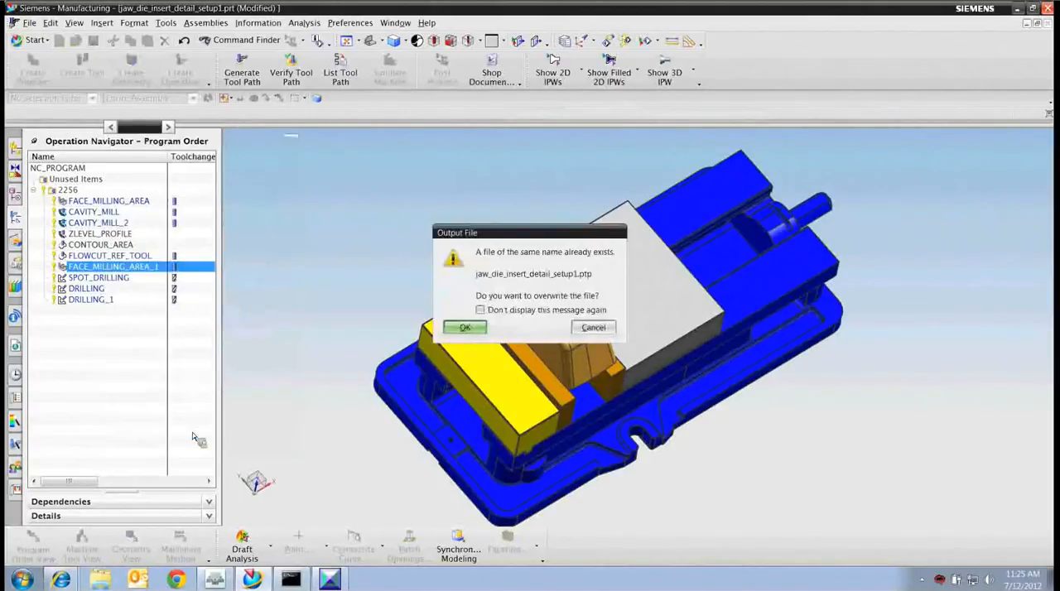
pyautogui.click(462, 329)
# Minimize NX, switch to the slide presentation and advance to the Post Builder Tips slide.
pyautogui.click(1018, 9)
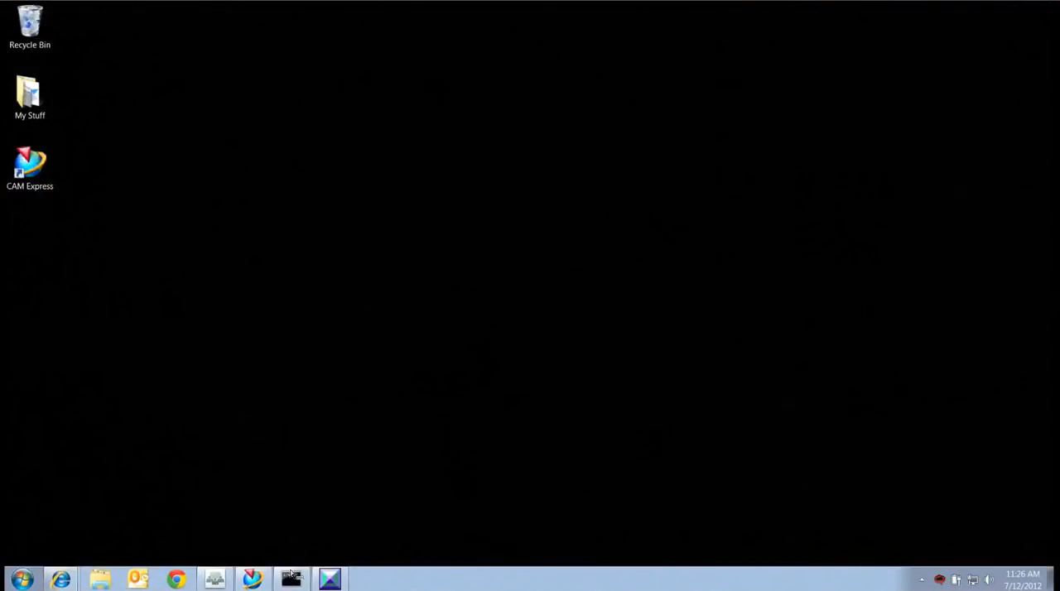
pyautogui.click(217, 579)
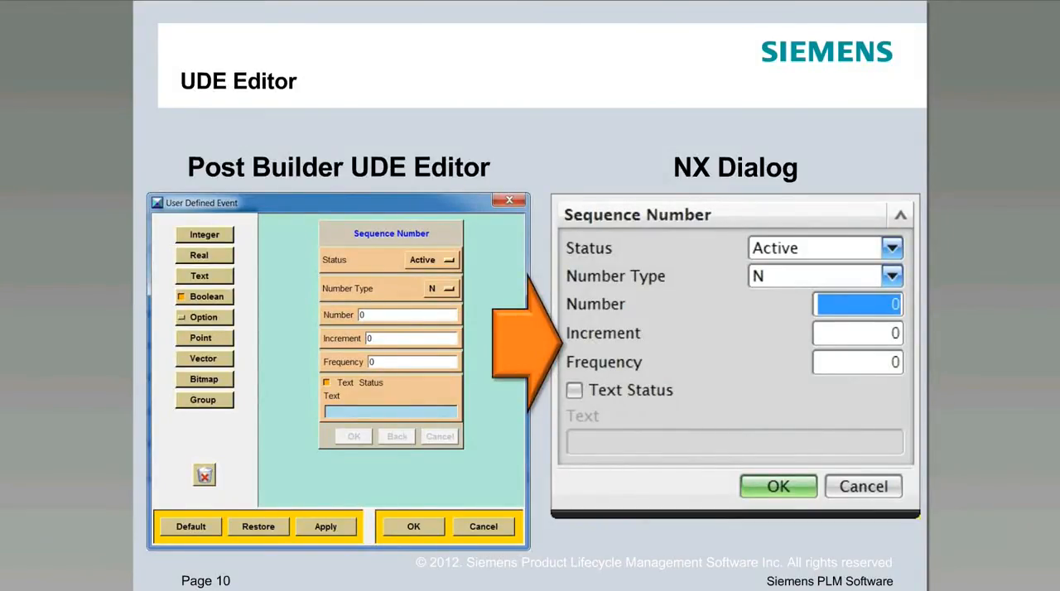
pyautogui.press('Right')
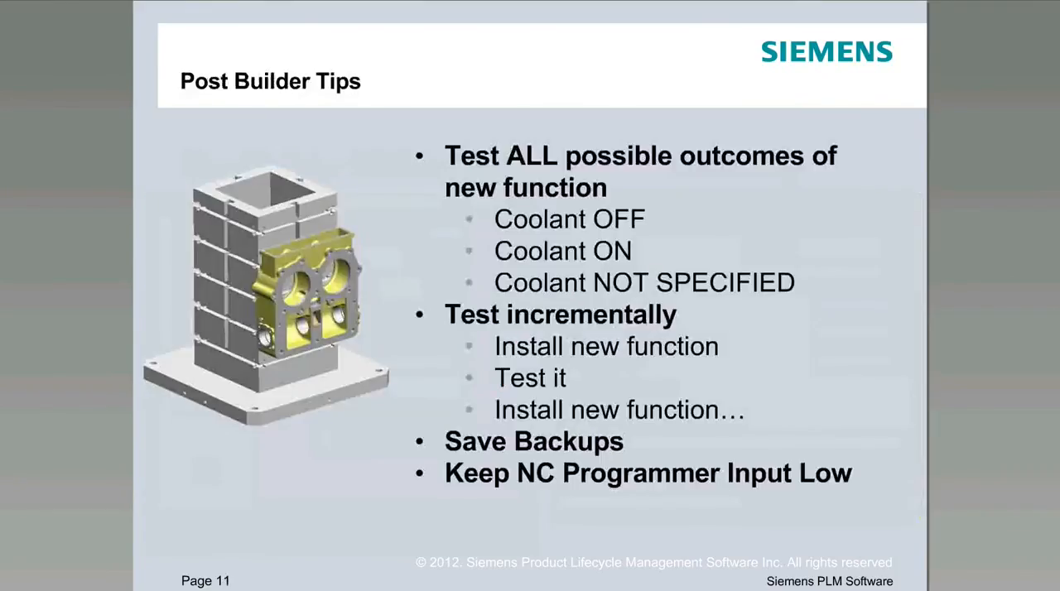